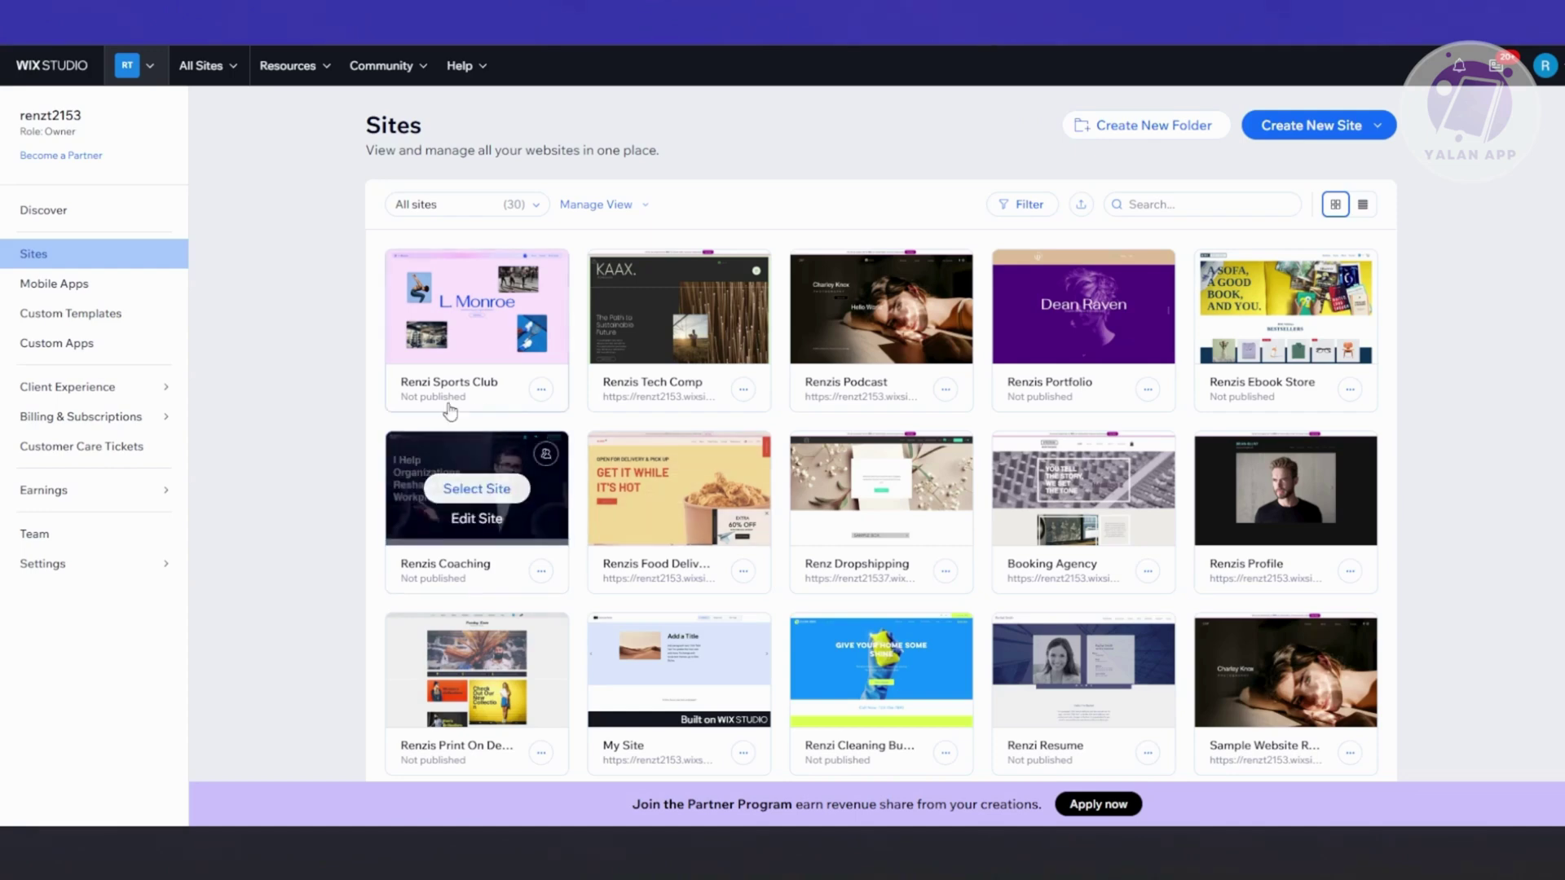
# Step: View the Sites dashboard listing the account's 30 websites
pyautogui.moveTo(689, 314)
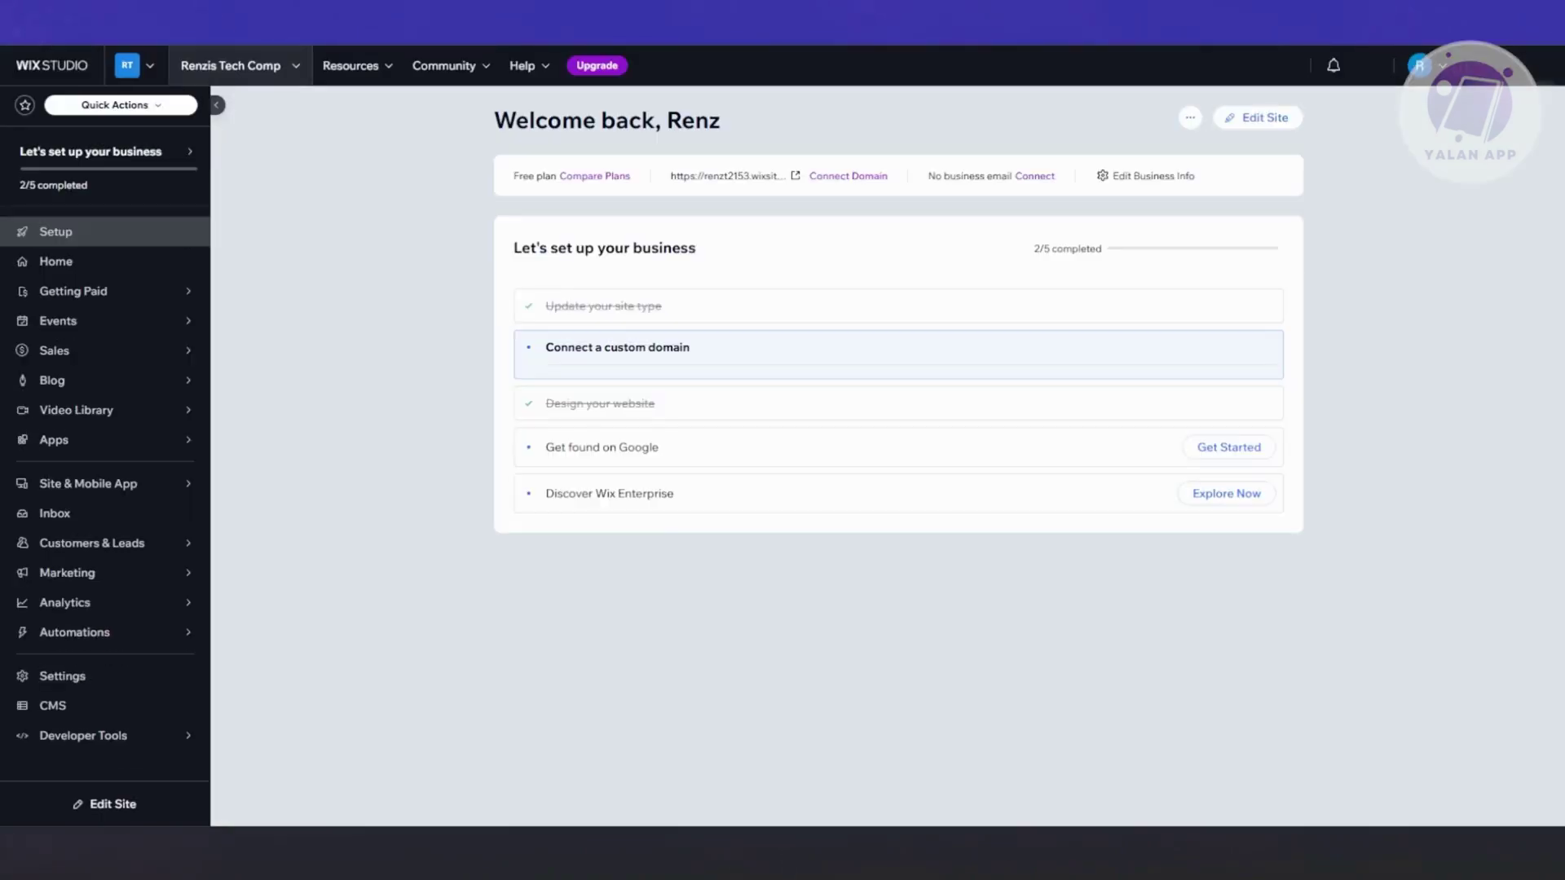
# Step: Launch the Renzis Tech Comp site in the editor, showing the KAAX Technologies HOME page
pyautogui.click(1276, 124)
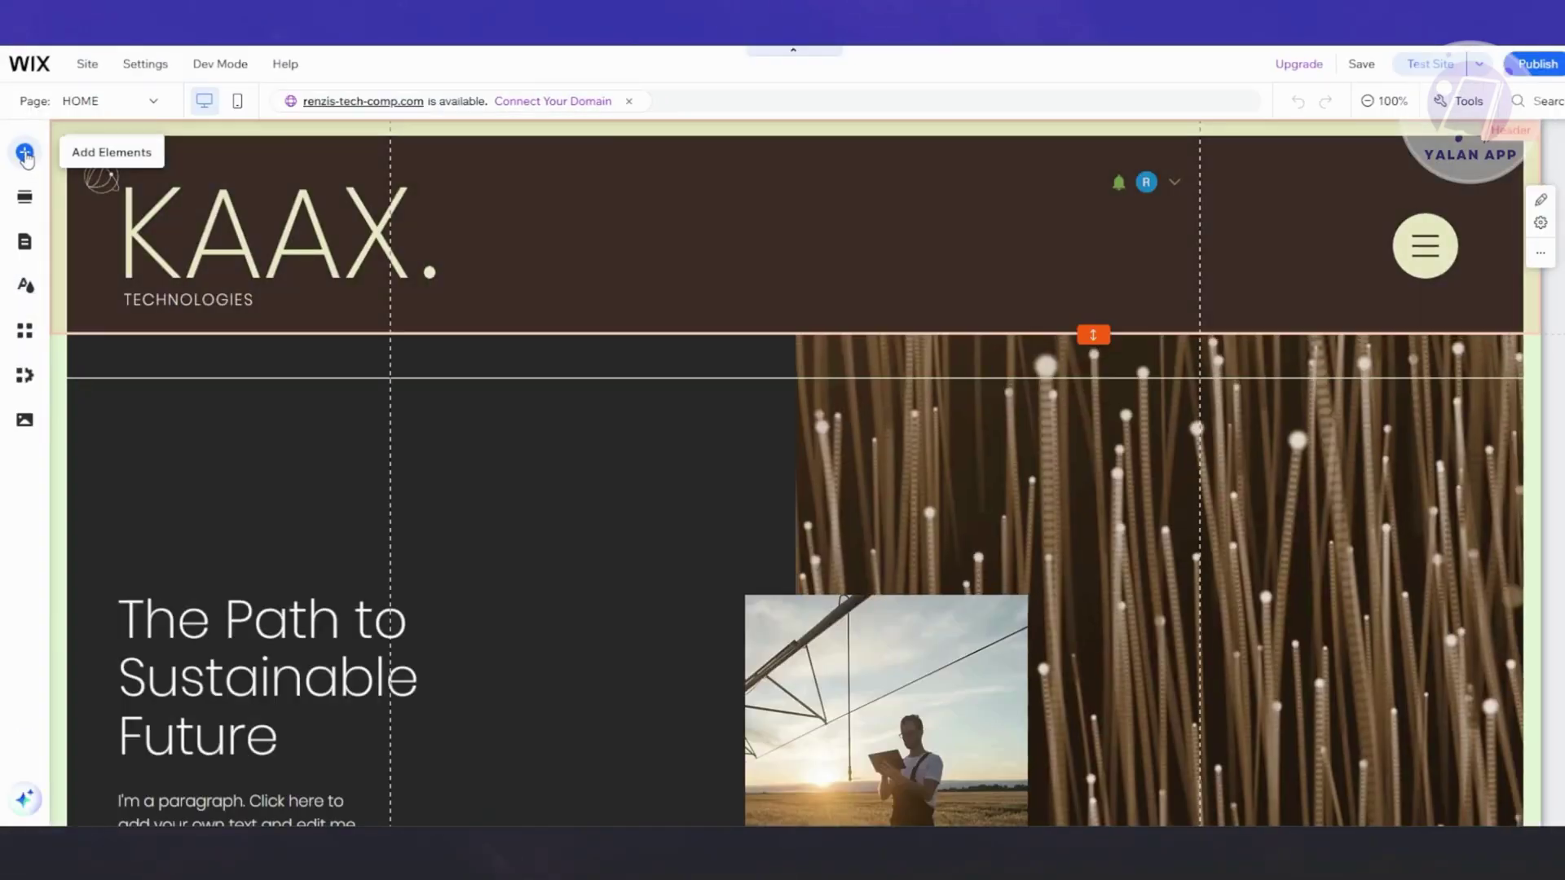
# Step: Turn off Dev Mode in the editor
pyautogui.scroll(-10, 393, 407)
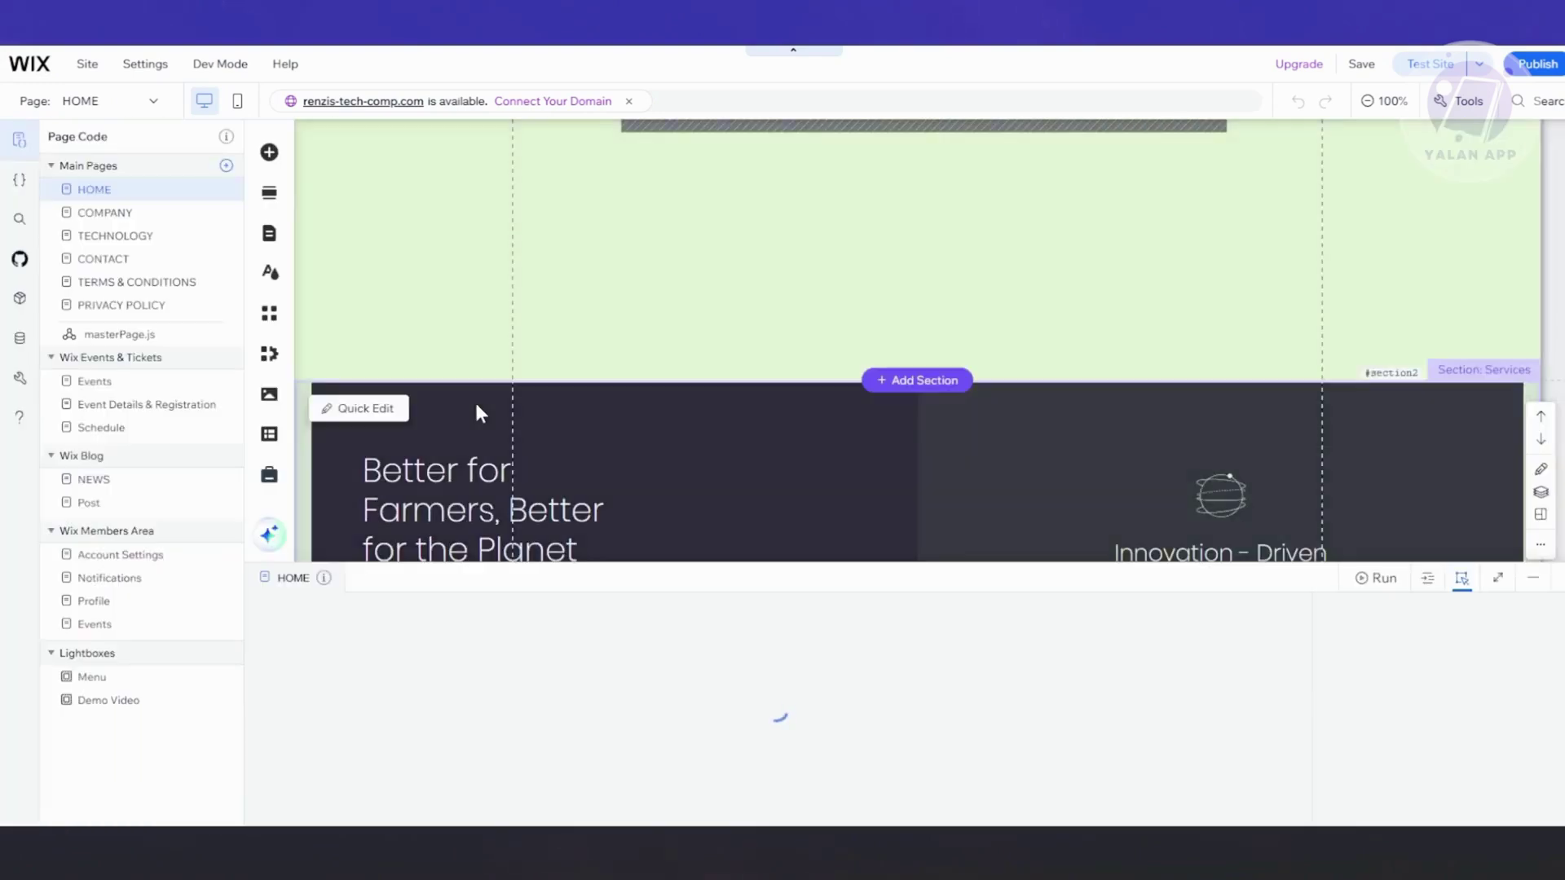
pyautogui.scroll(3, 476, 403)
pyautogui.moveTo(224, 73)
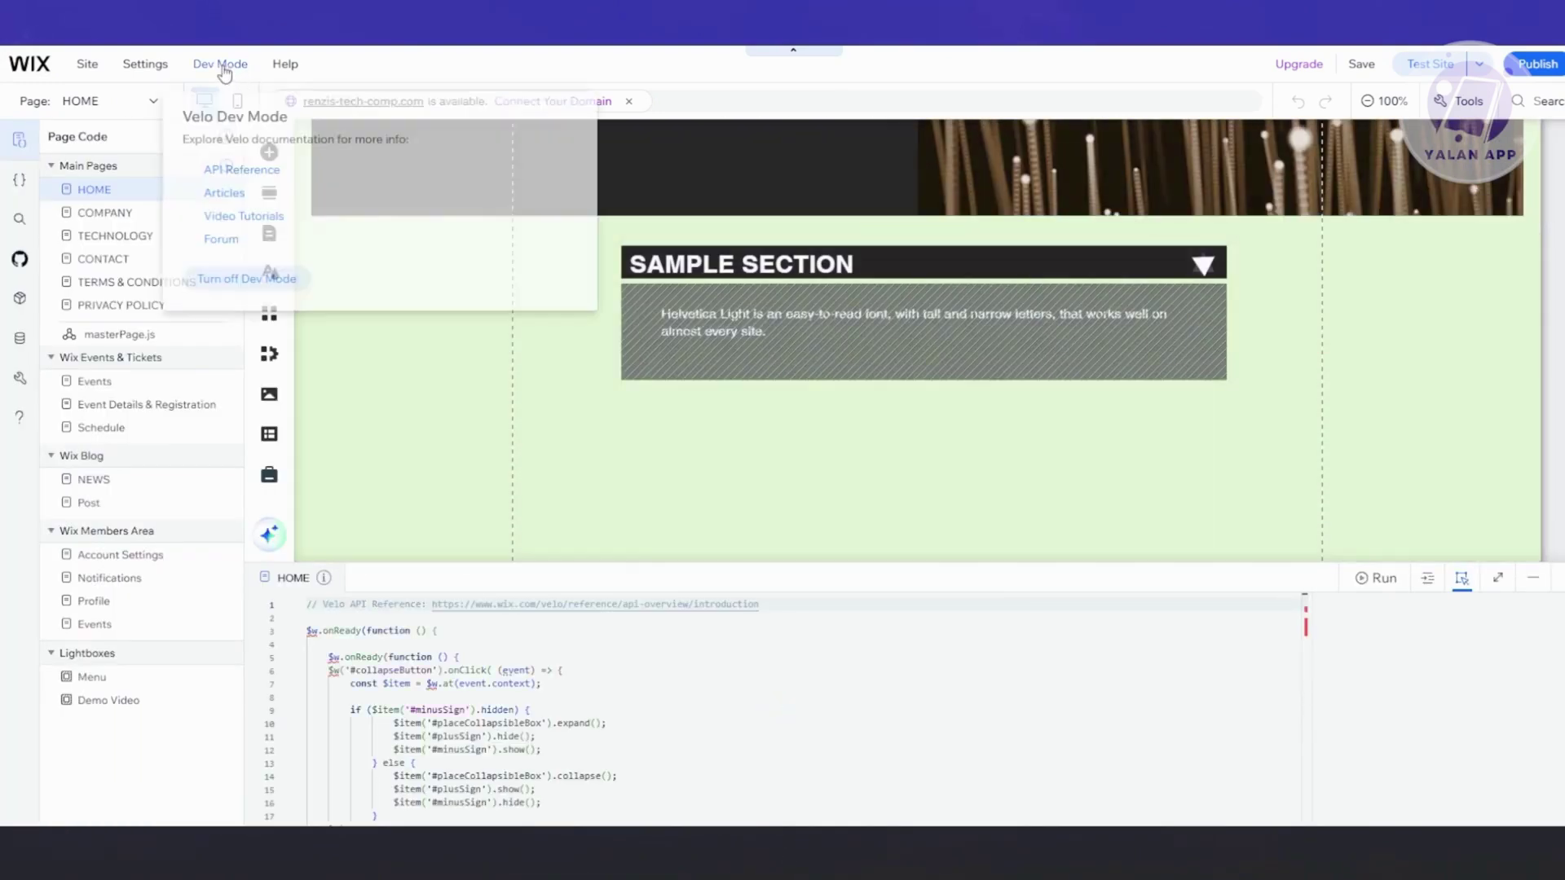
pyautogui.click(246, 278)
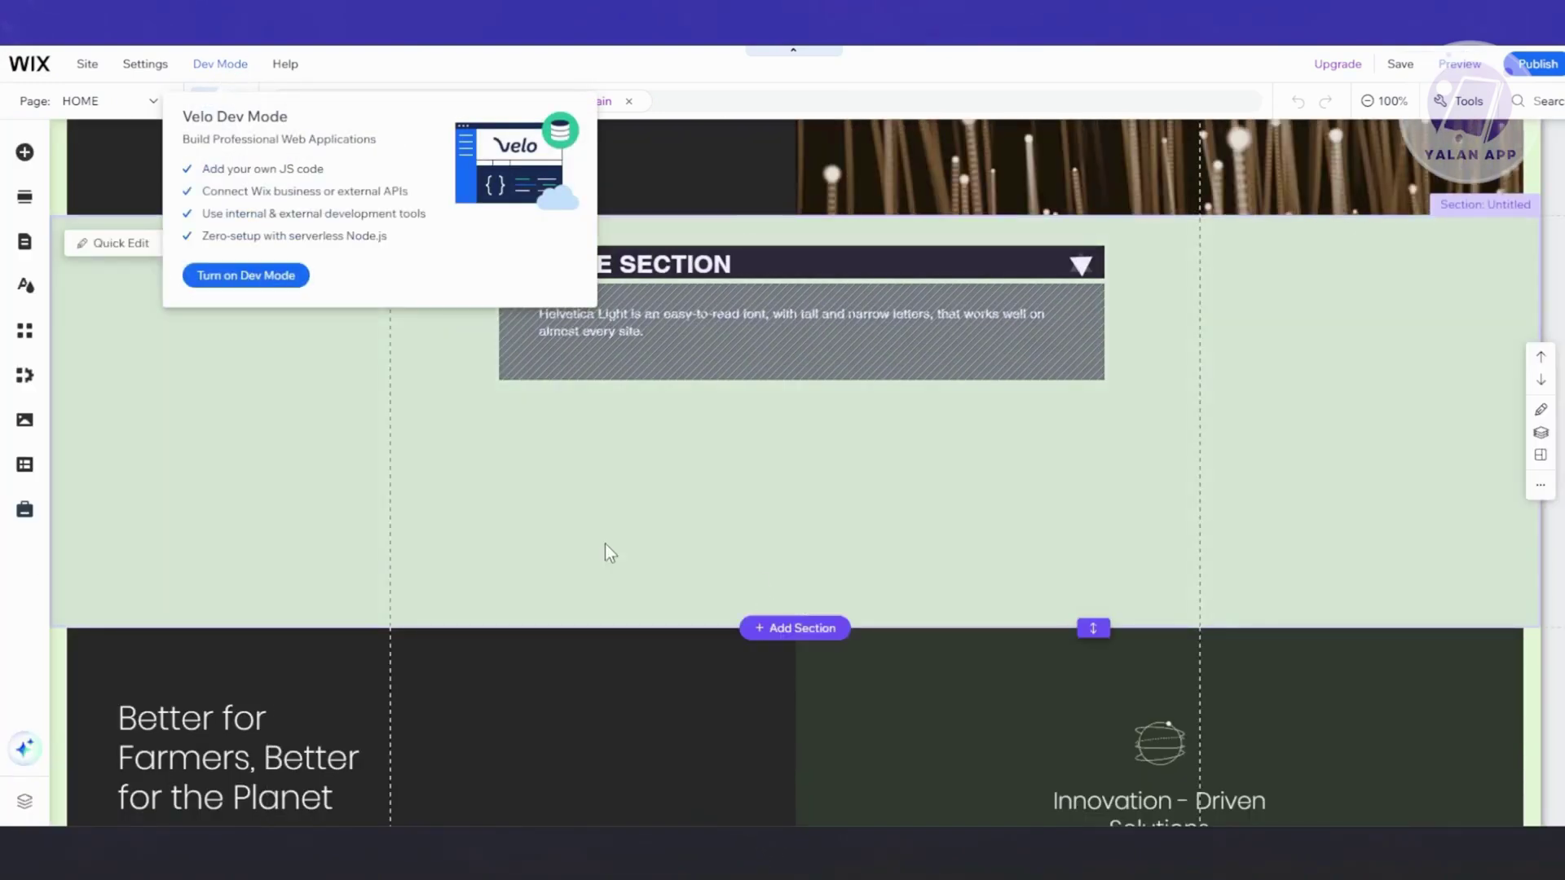
# Step: Insert a new empty section below the green section and bring up the Add Elements panel
pyautogui.click(512, 514)
pyautogui.scroll(-3, 584, 564)
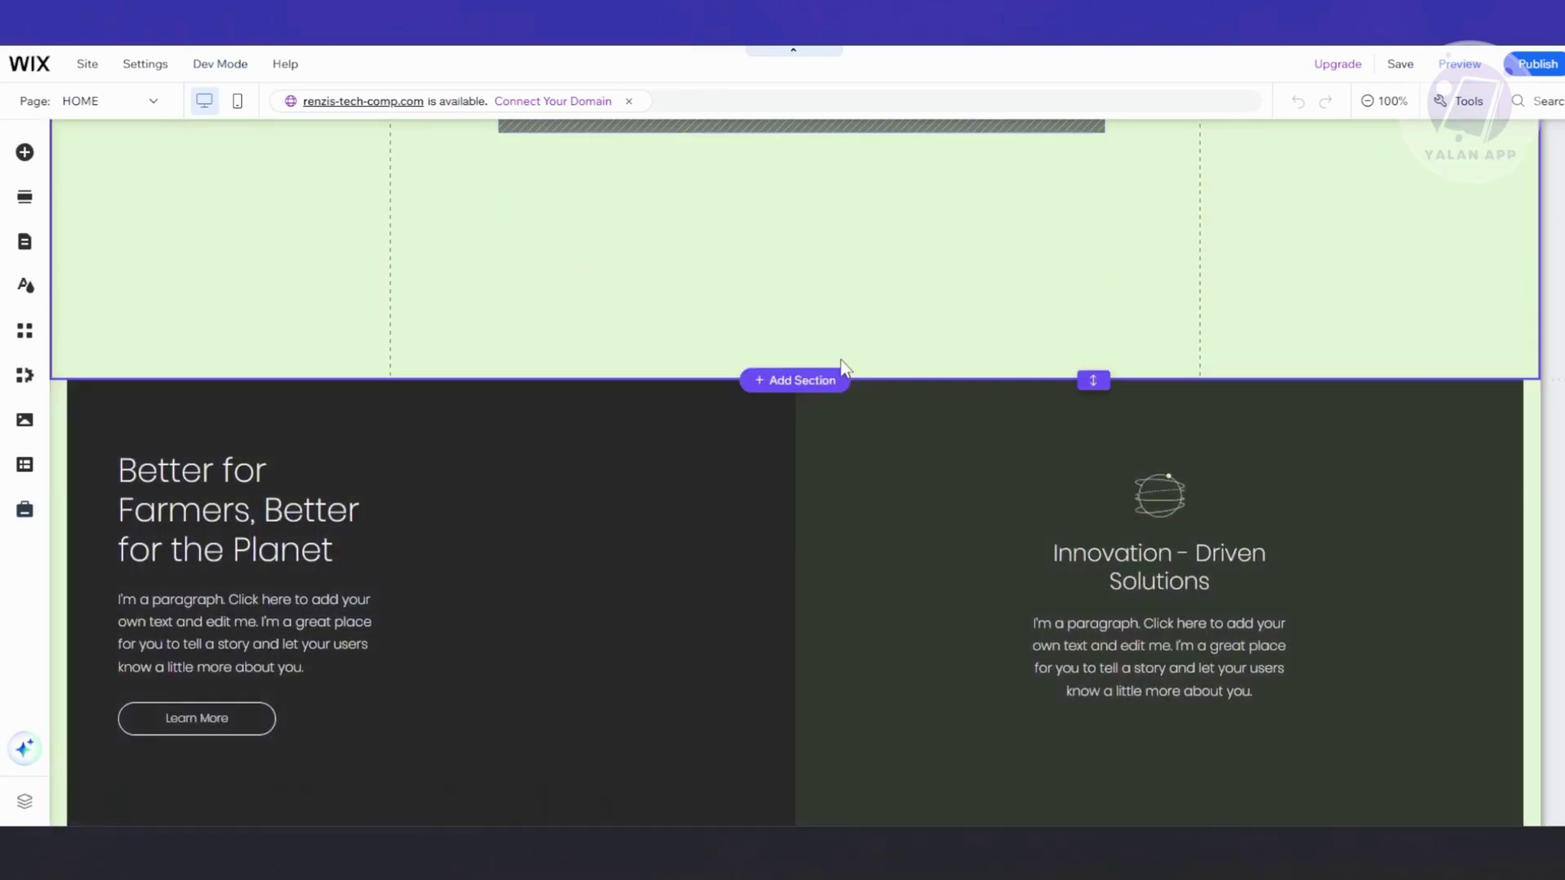
pyautogui.click(789, 383)
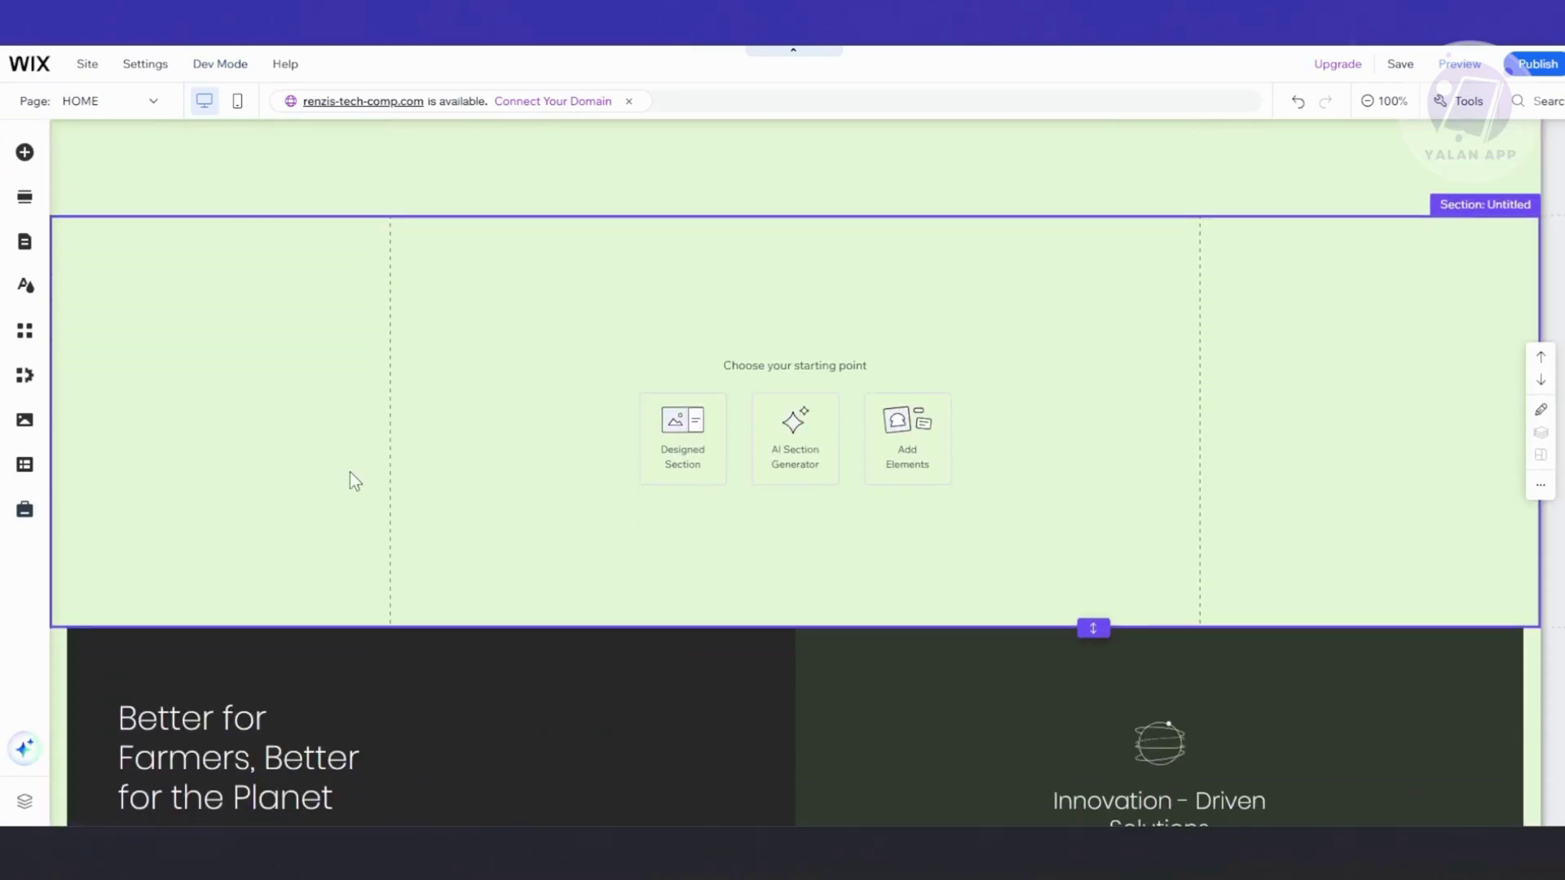
pyautogui.click(25, 152)
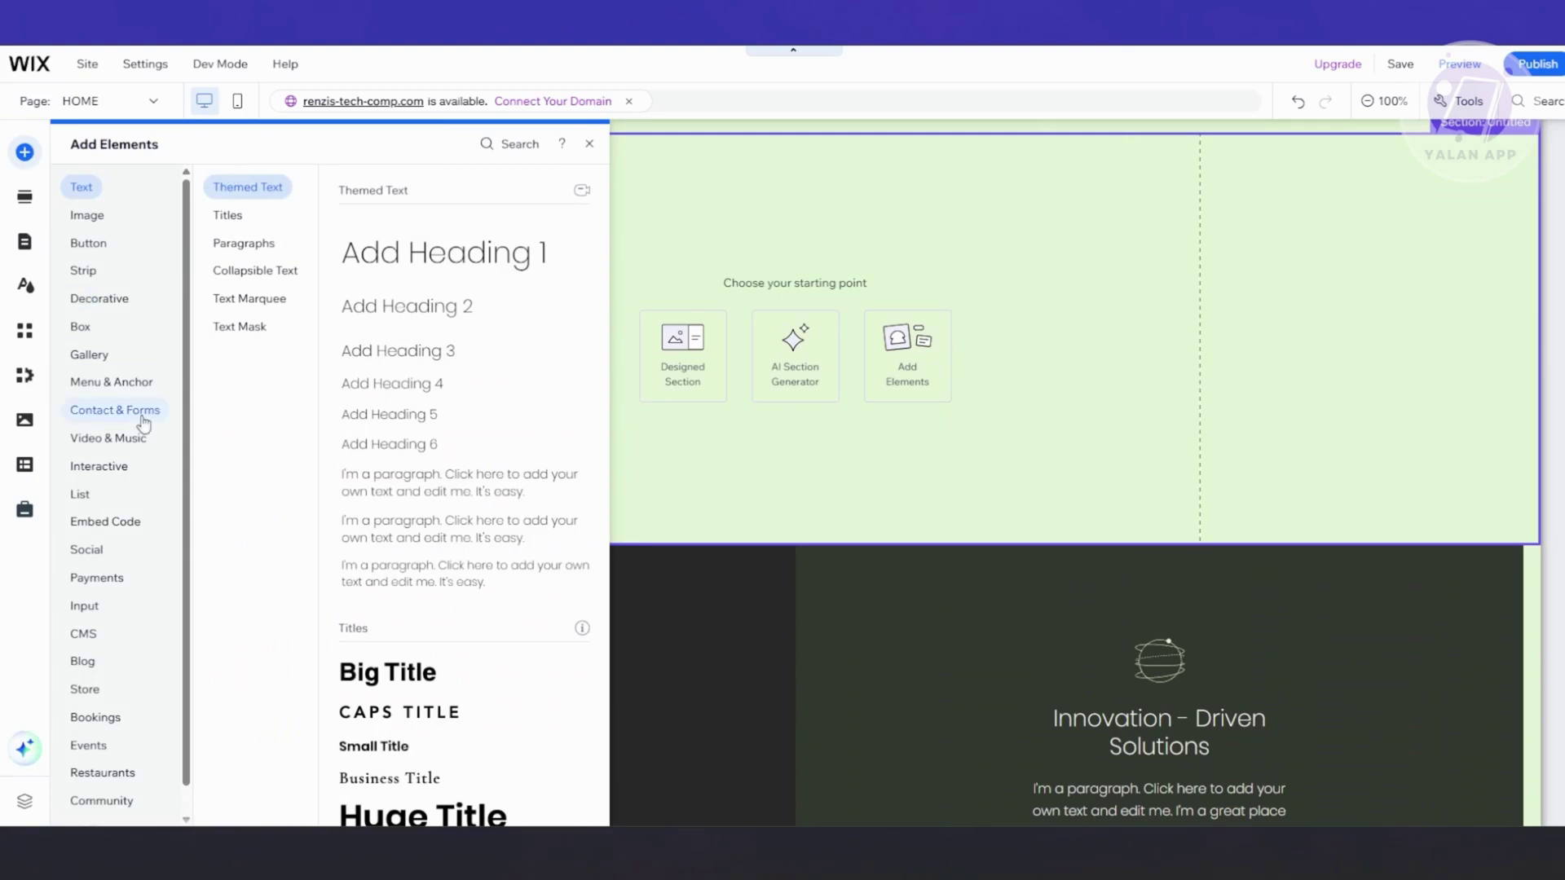
# Step: Browse Box Tabs, Gallery, Contact & Forms and In-Page Menu elements, then close the library unused
pyautogui.click(96, 329)
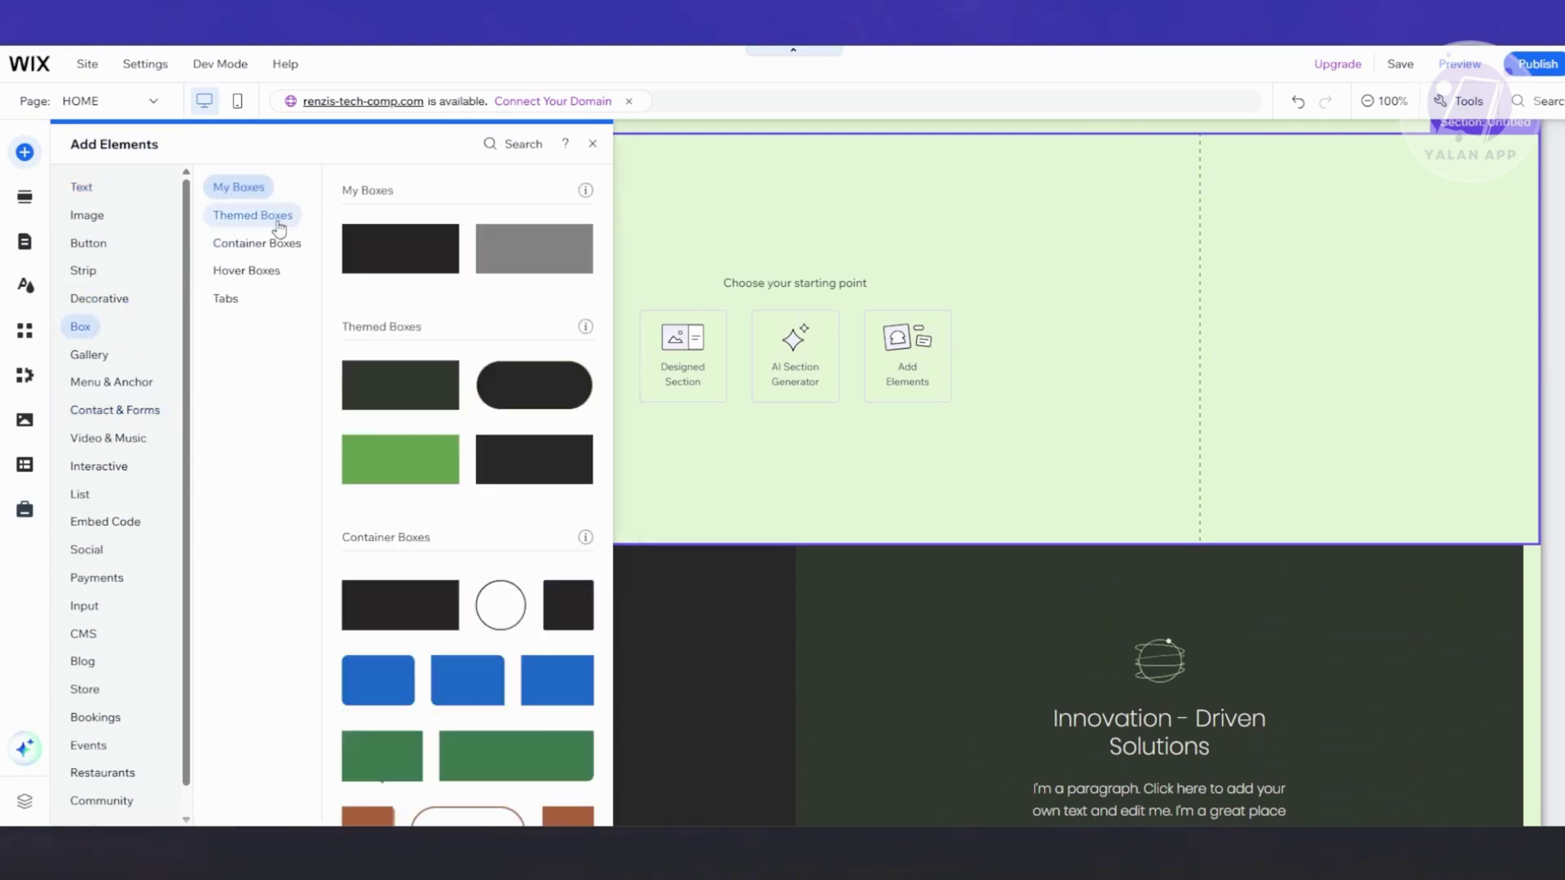
pyautogui.click(236, 306)
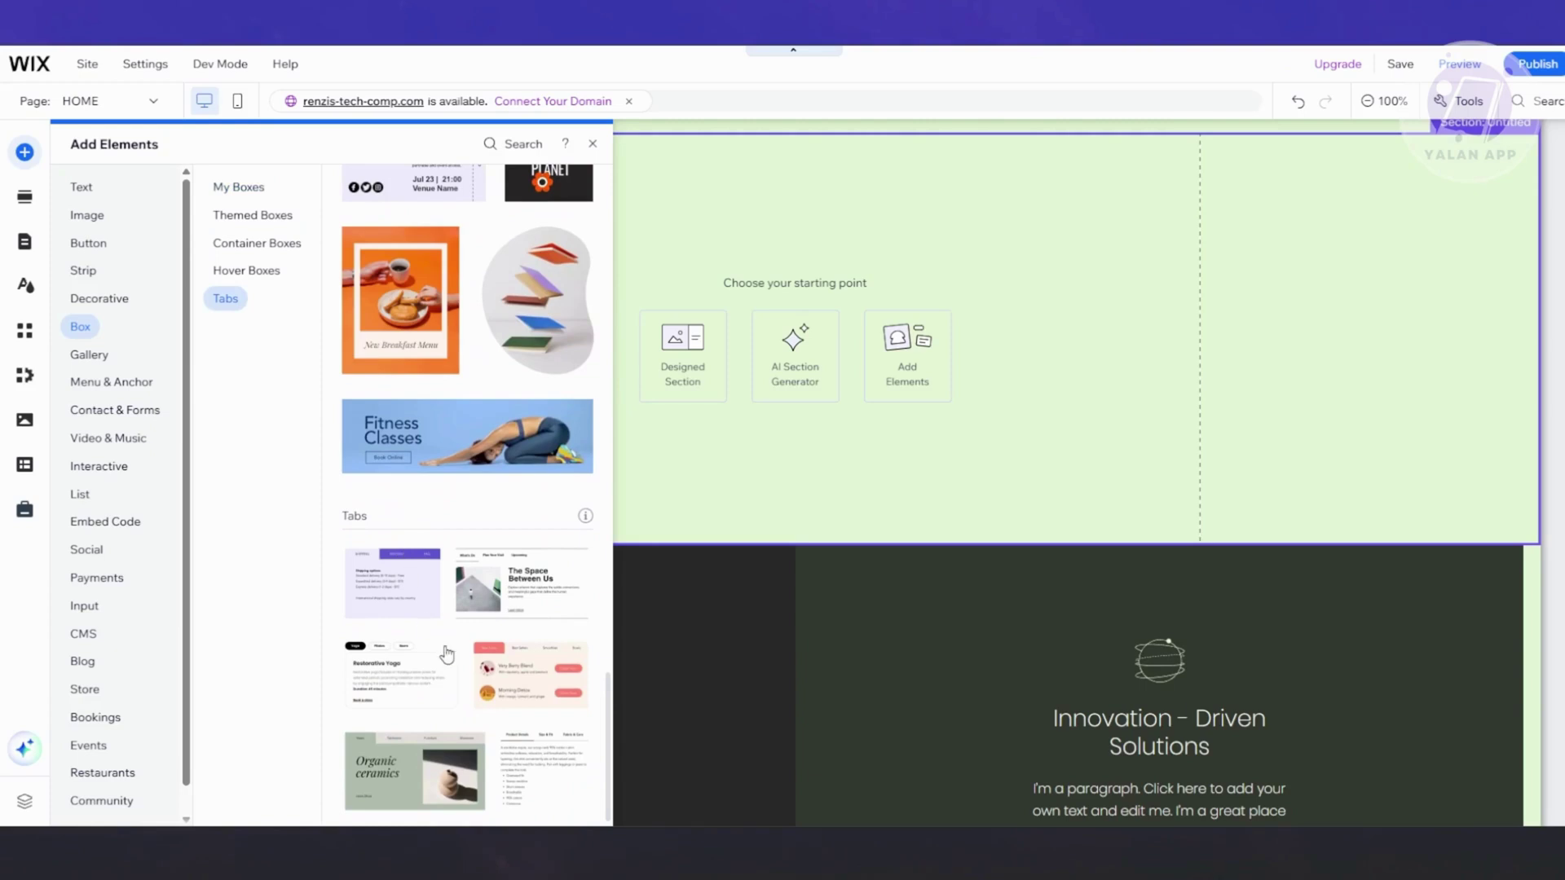
pyautogui.scroll(3, 399, 490)
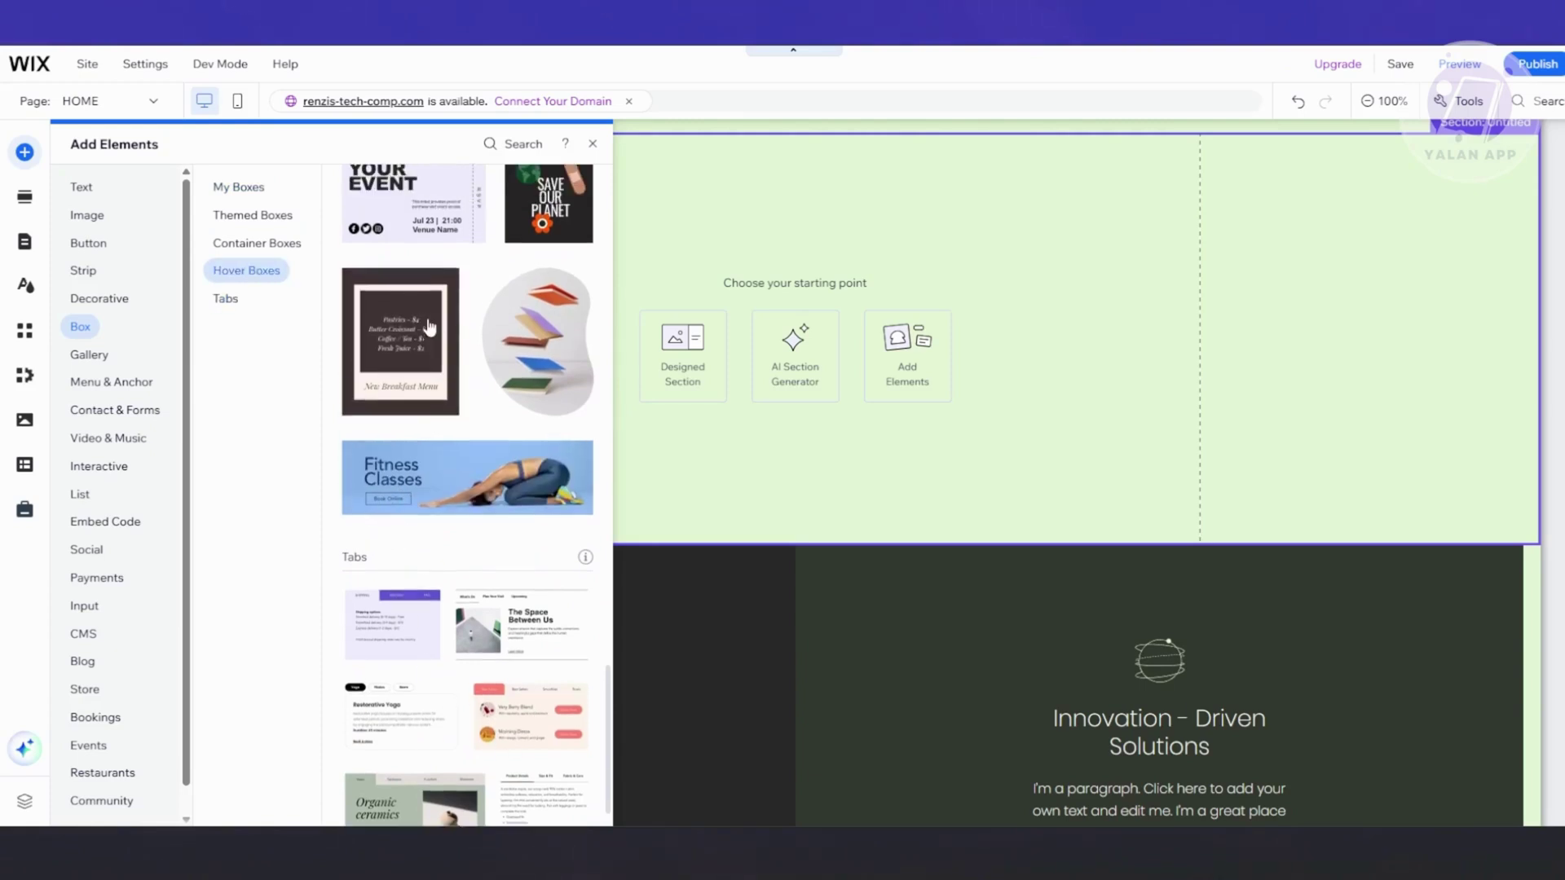
pyautogui.scroll(-3, 489, 420)
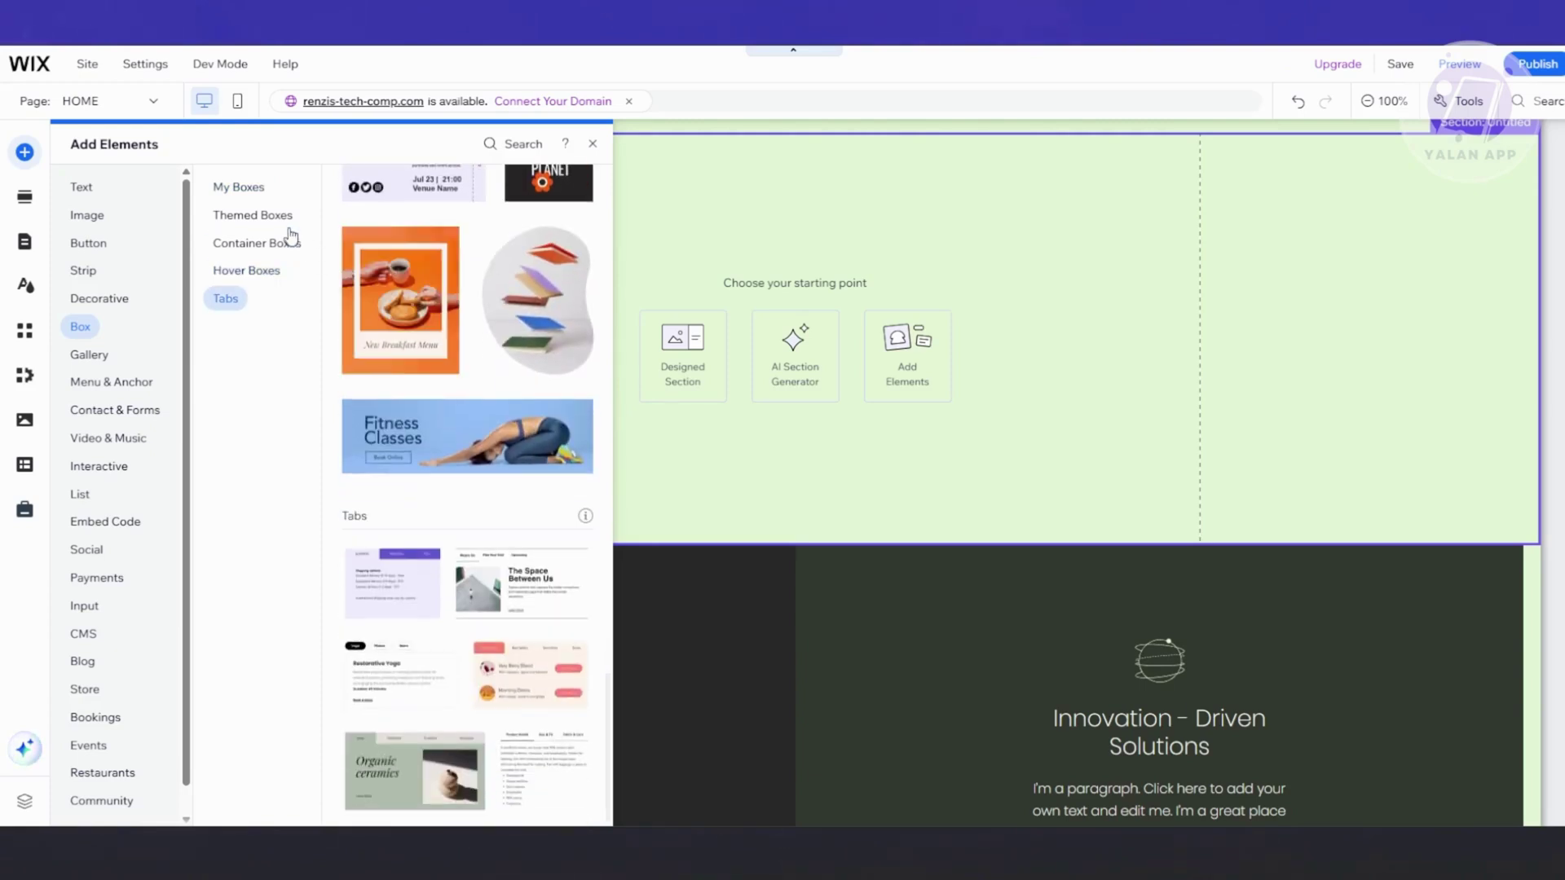
pyautogui.click(91, 356)
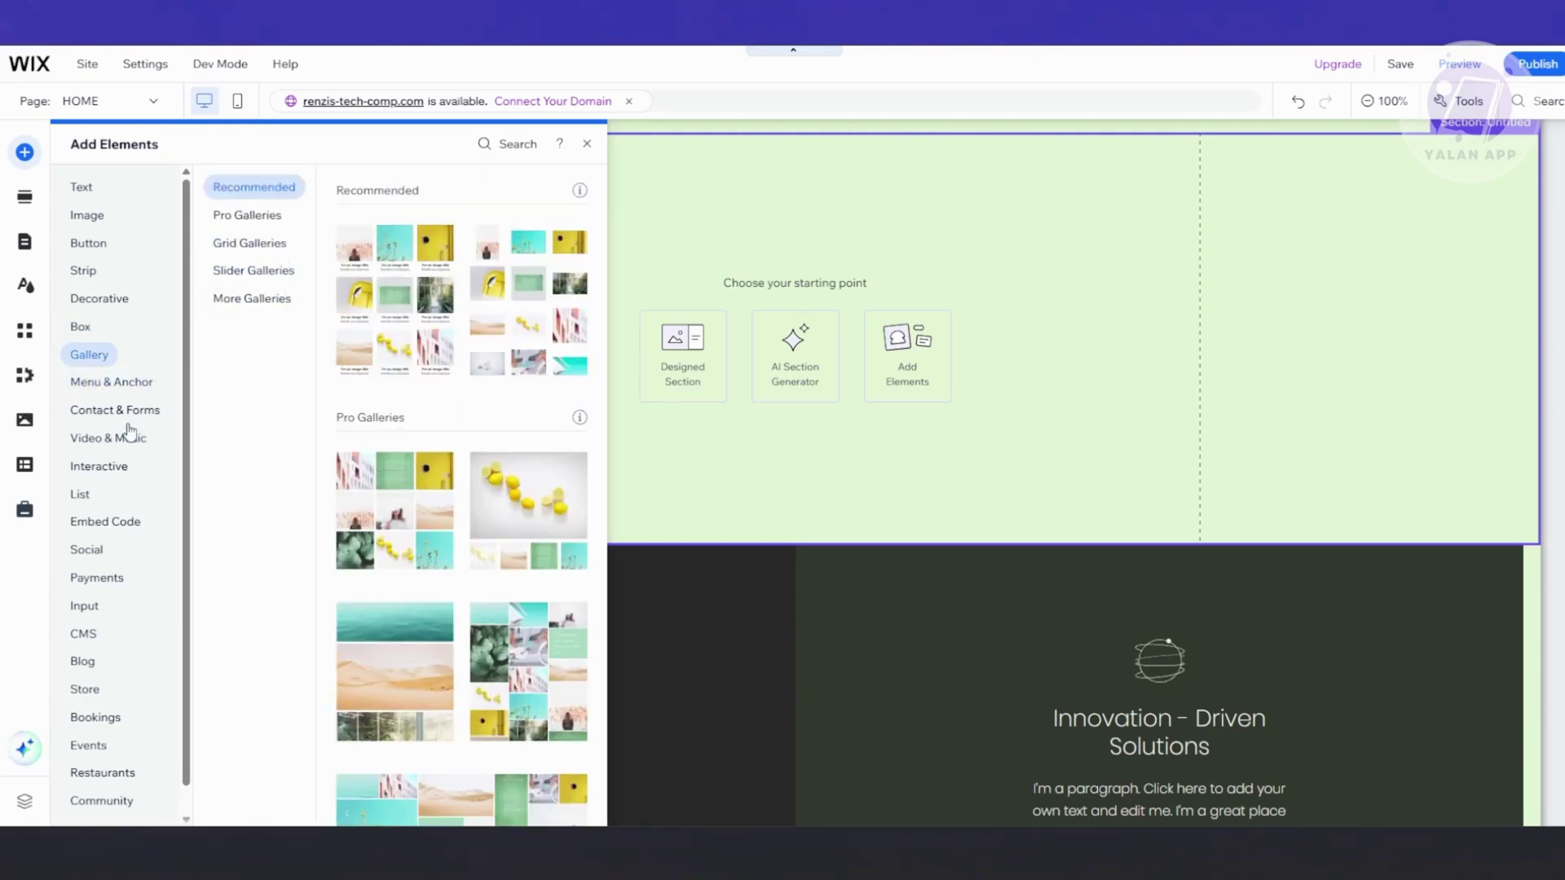
pyautogui.click(120, 413)
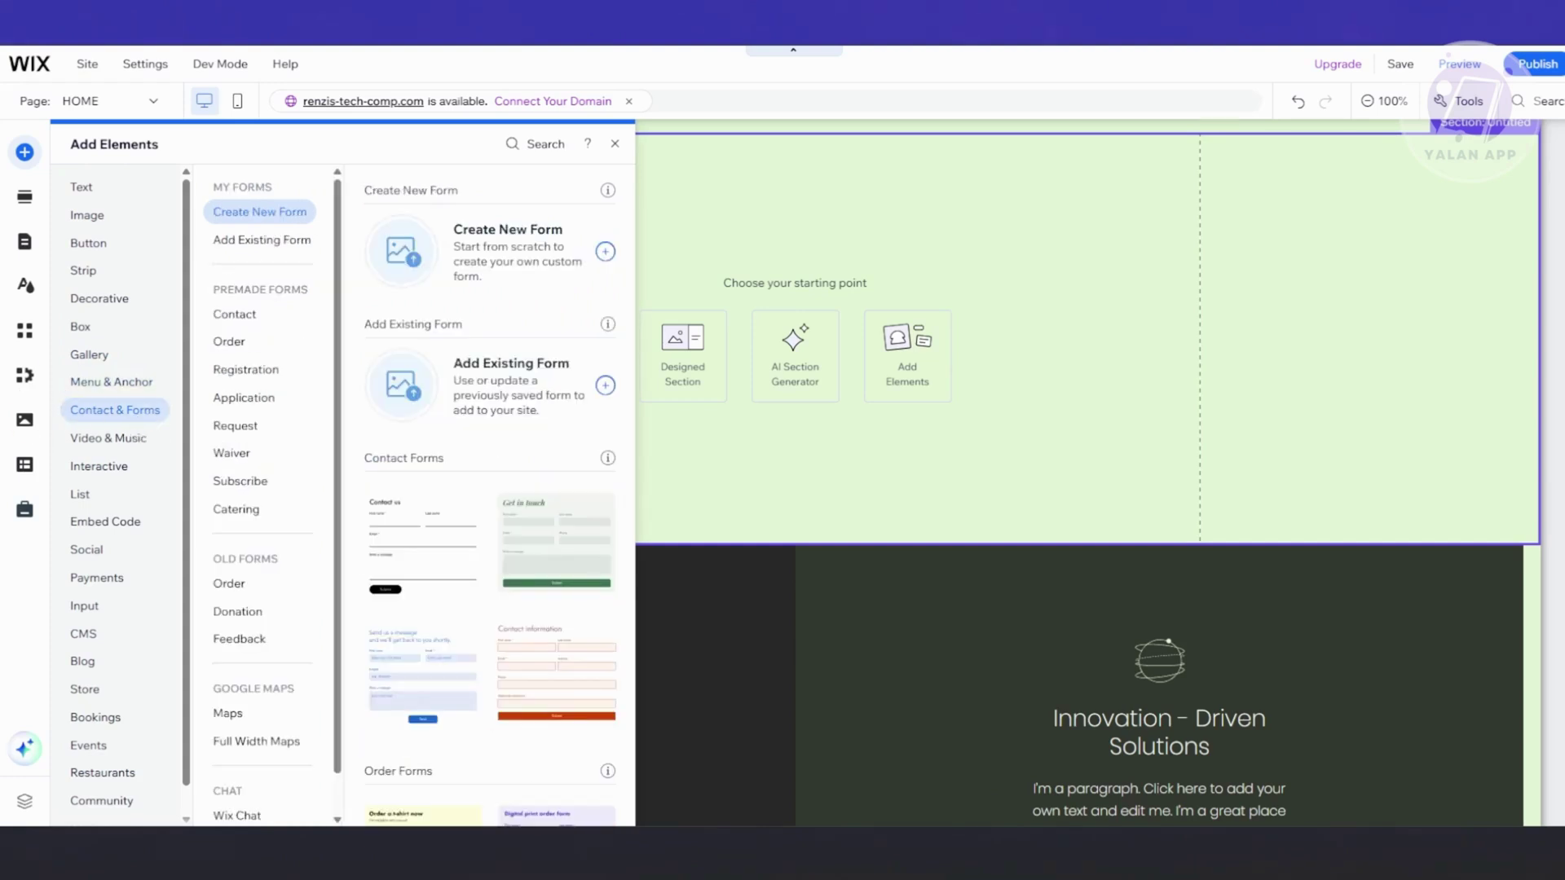
pyautogui.moveTo(122, 382)
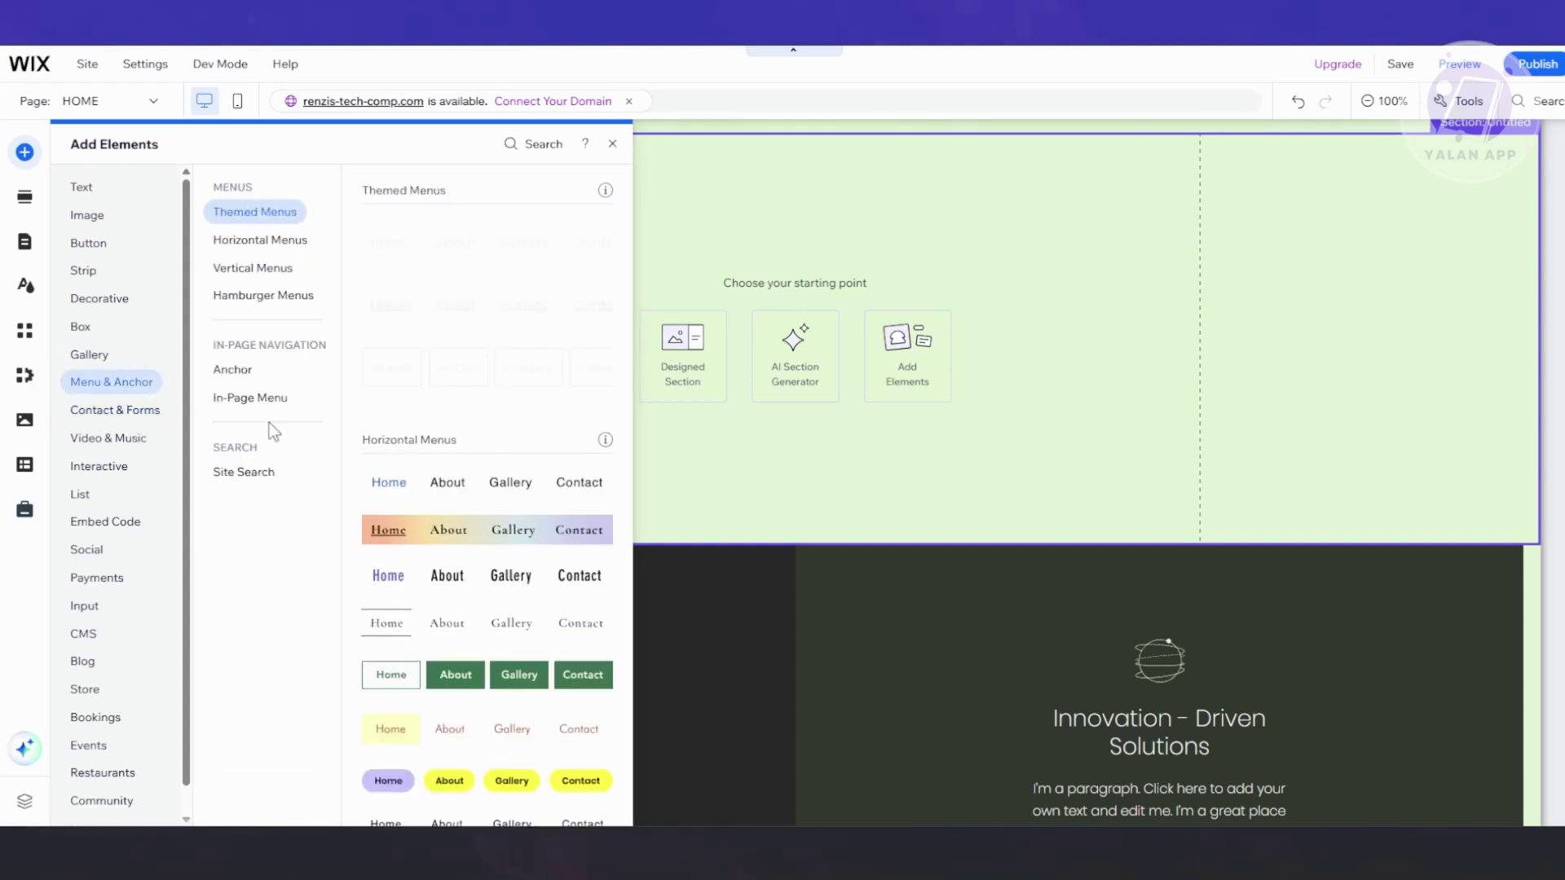
pyautogui.click(245, 397)
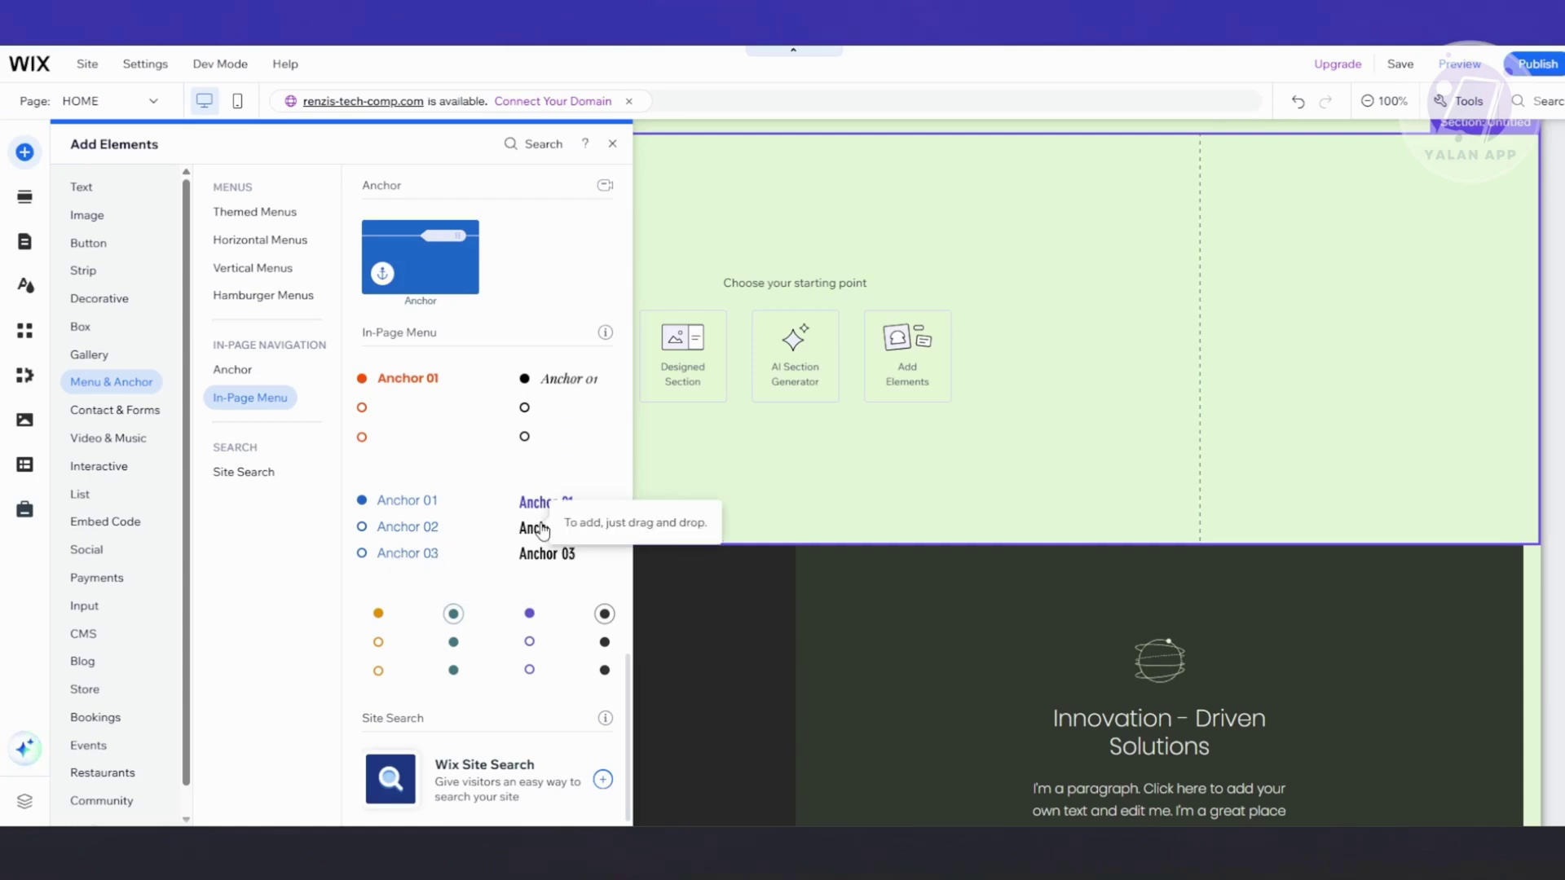
pyautogui.click(616, 142)
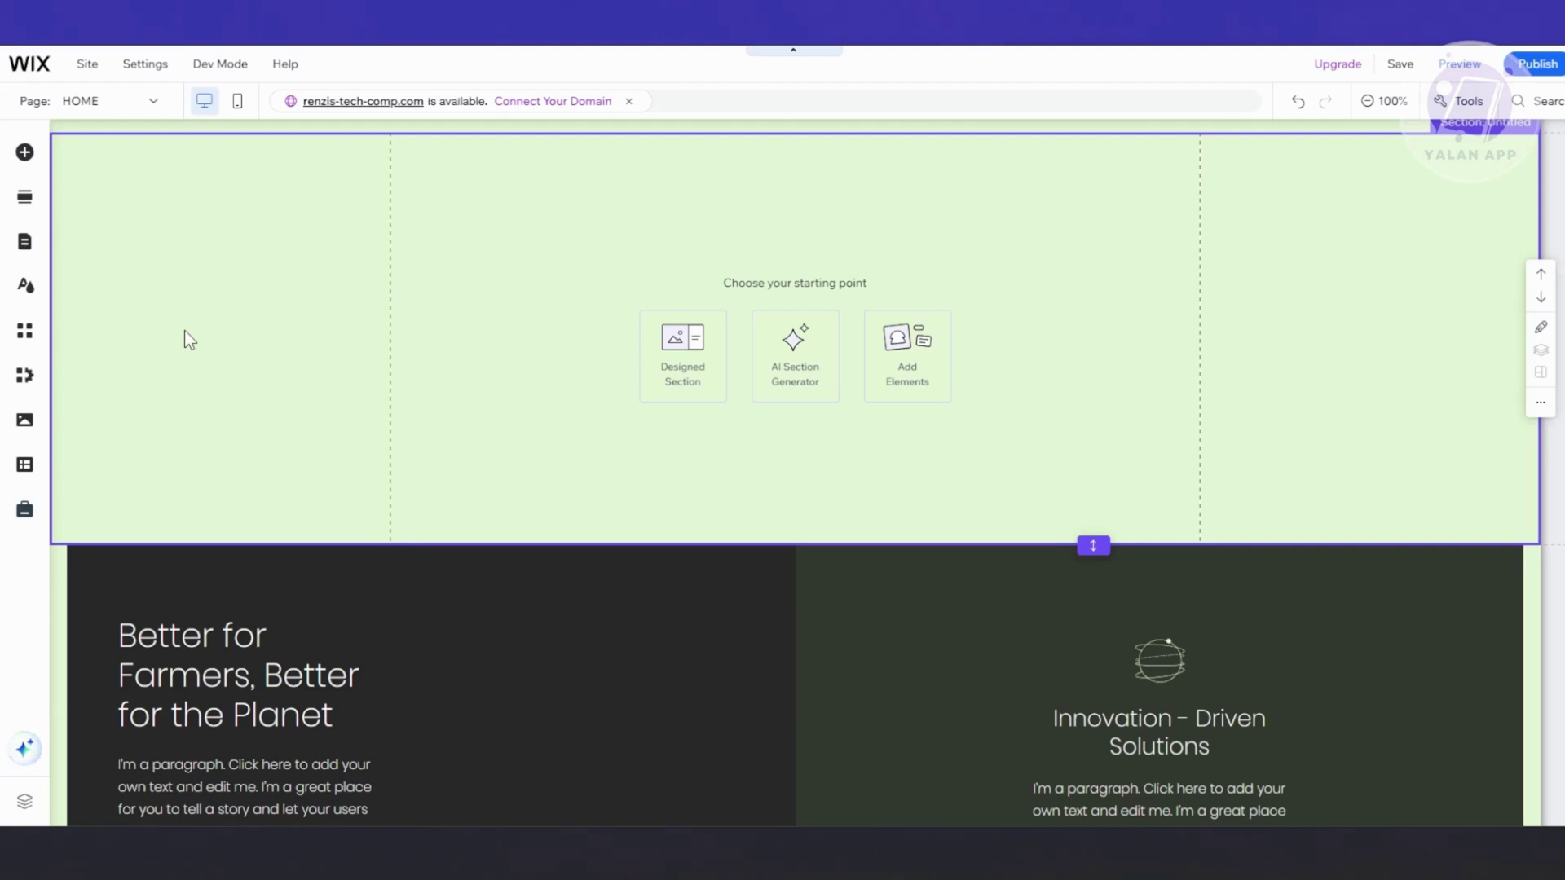
# Step: Search the App Market for 'wix faq' and add the Wix FAQ app to the site
pyautogui.click(18, 343)
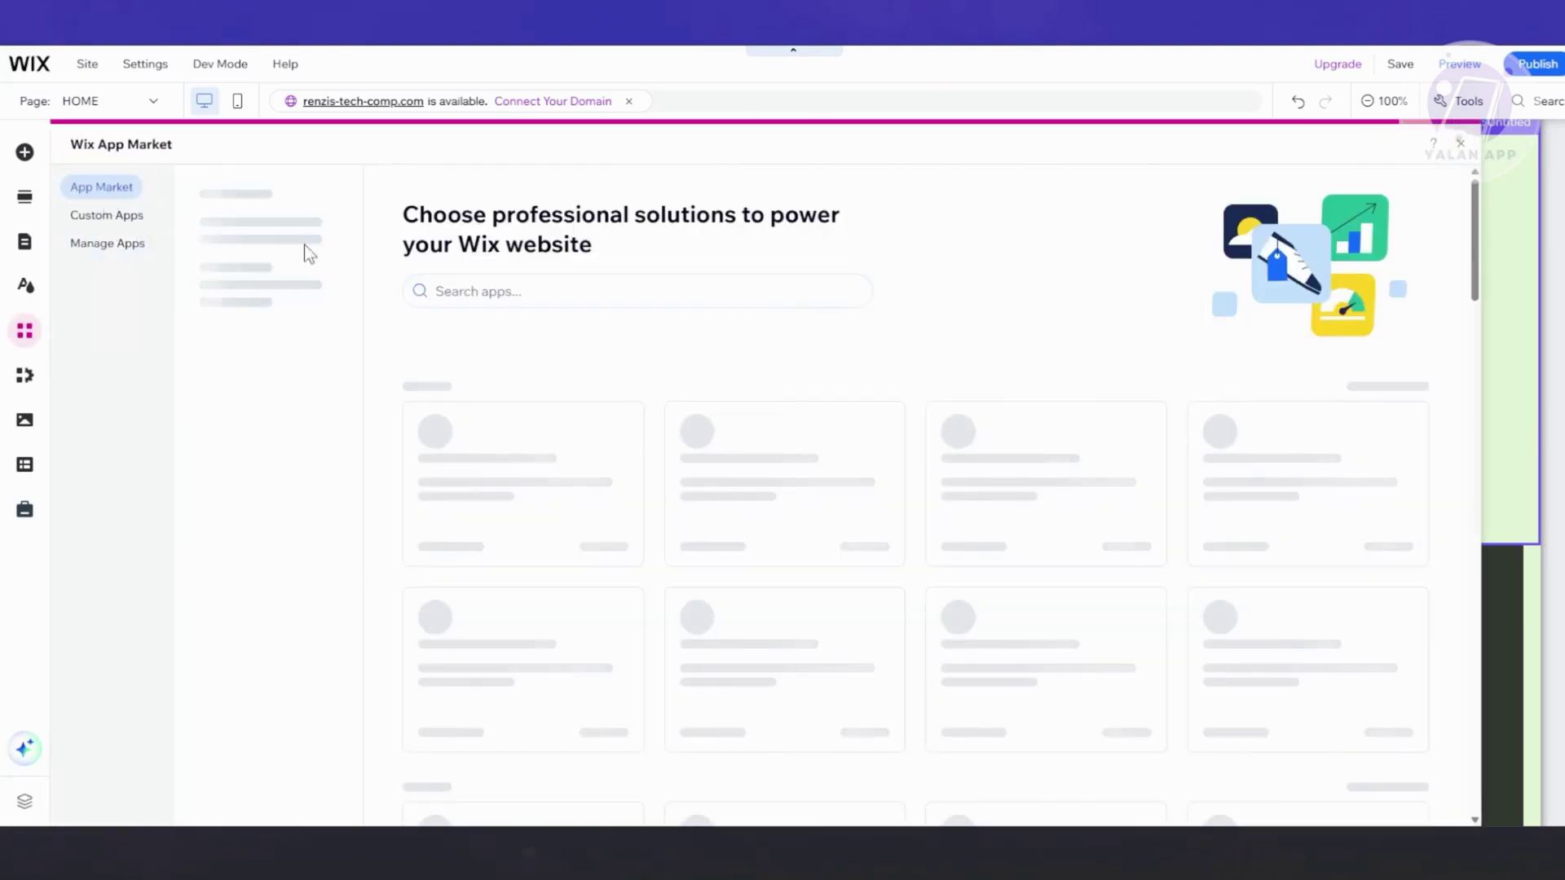
pyautogui.click(476, 291)
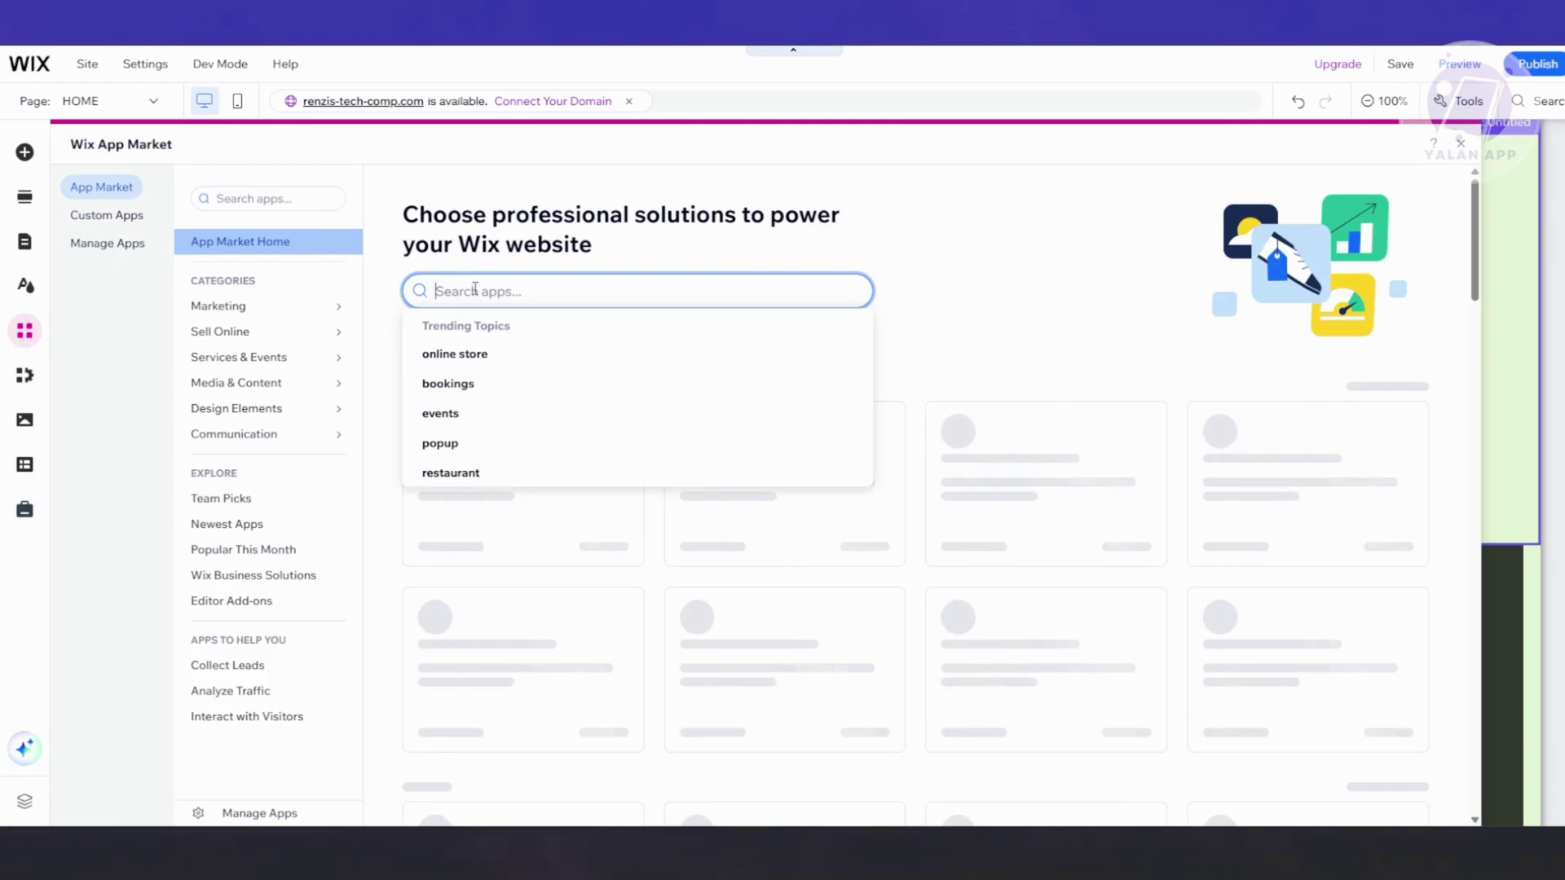
pyautogui.write('wix faq')
pyautogui.press('Return')
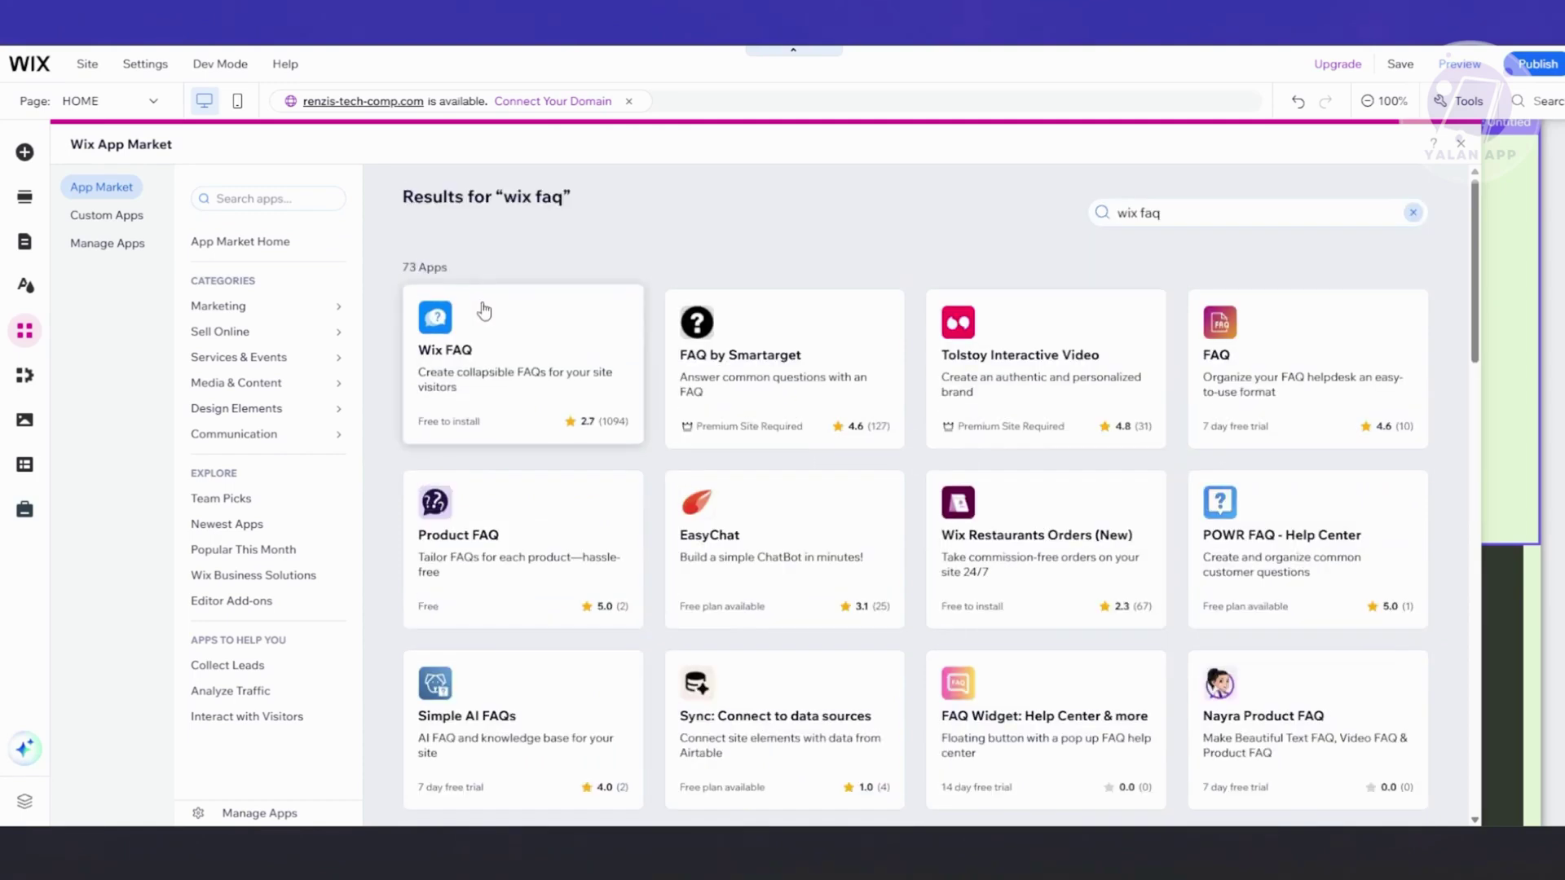
pyautogui.click(485, 314)
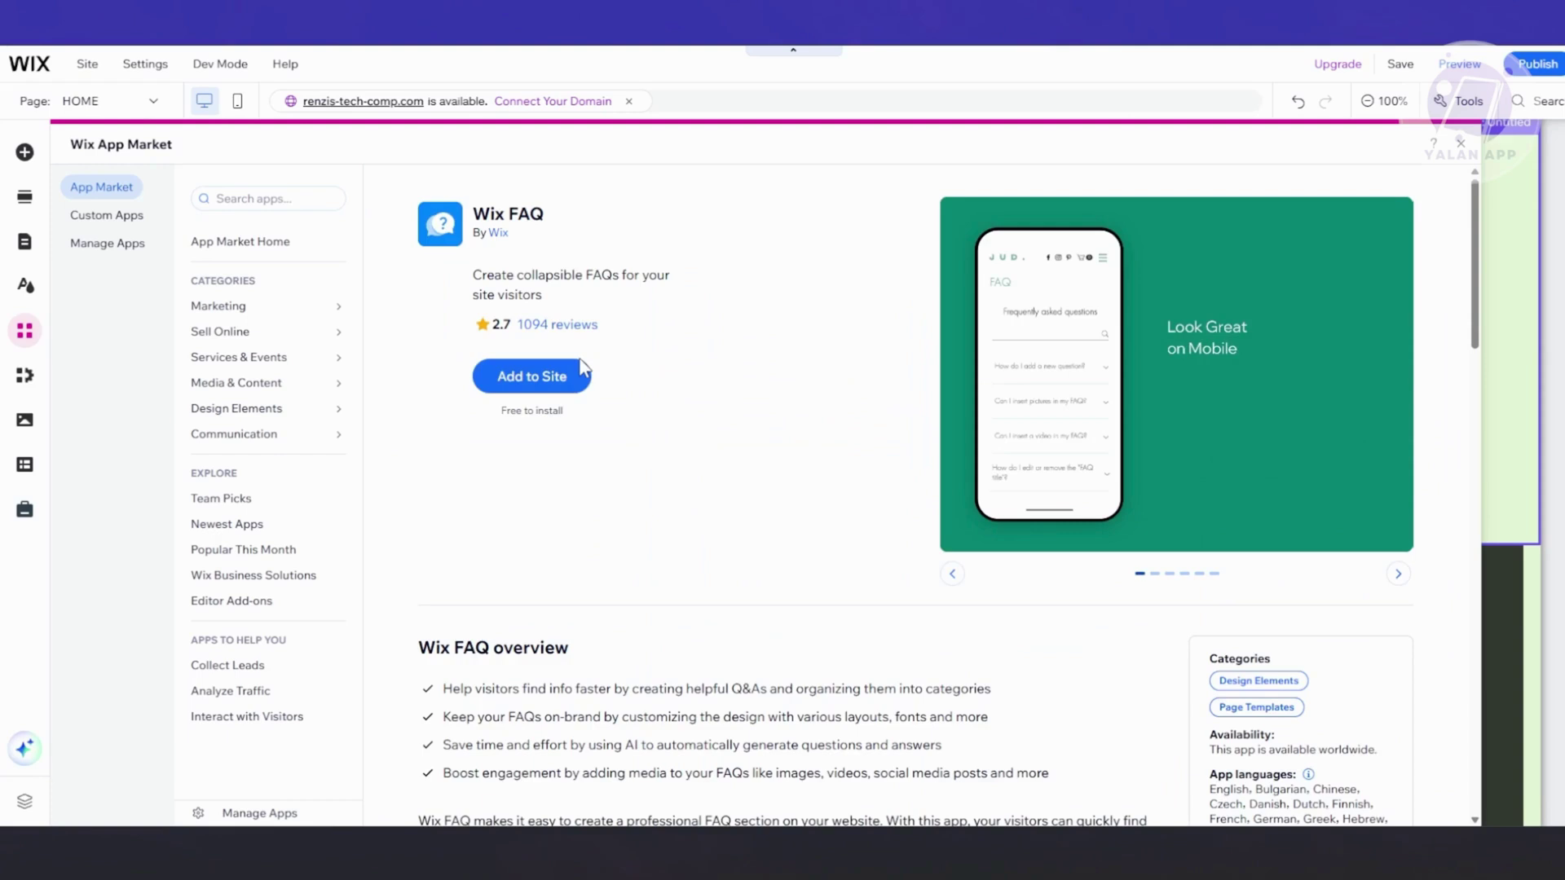
pyautogui.click(568, 375)
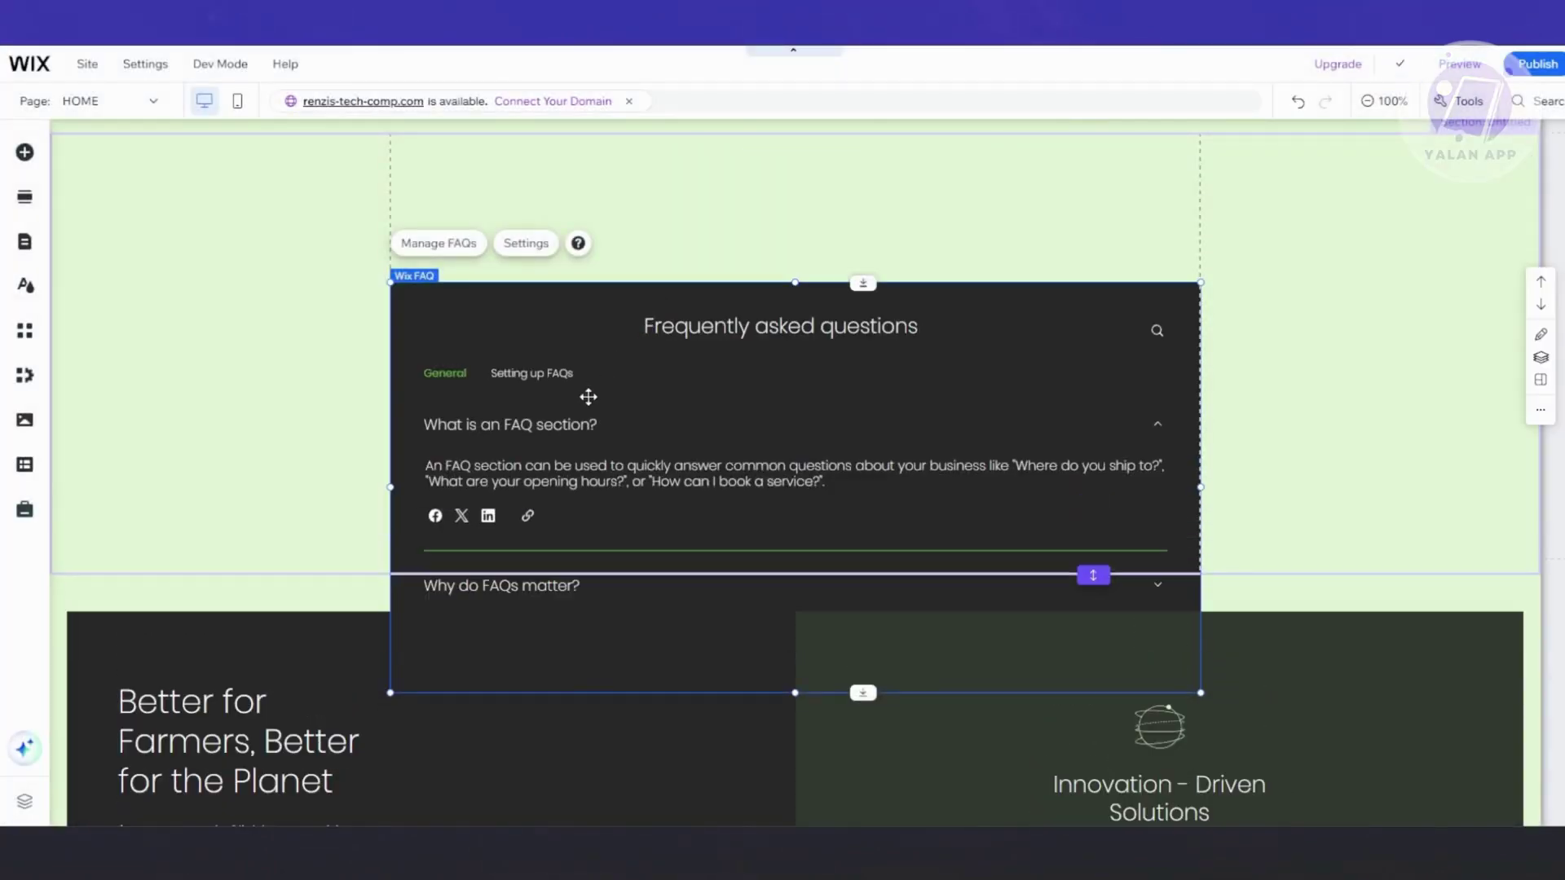
# Step: Move the FAQ widget up within the new section and select the section
pyautogui.moveTo(633, 408); pyautogui.dragTo(644, 238)
pyautogui.click(176, 408)
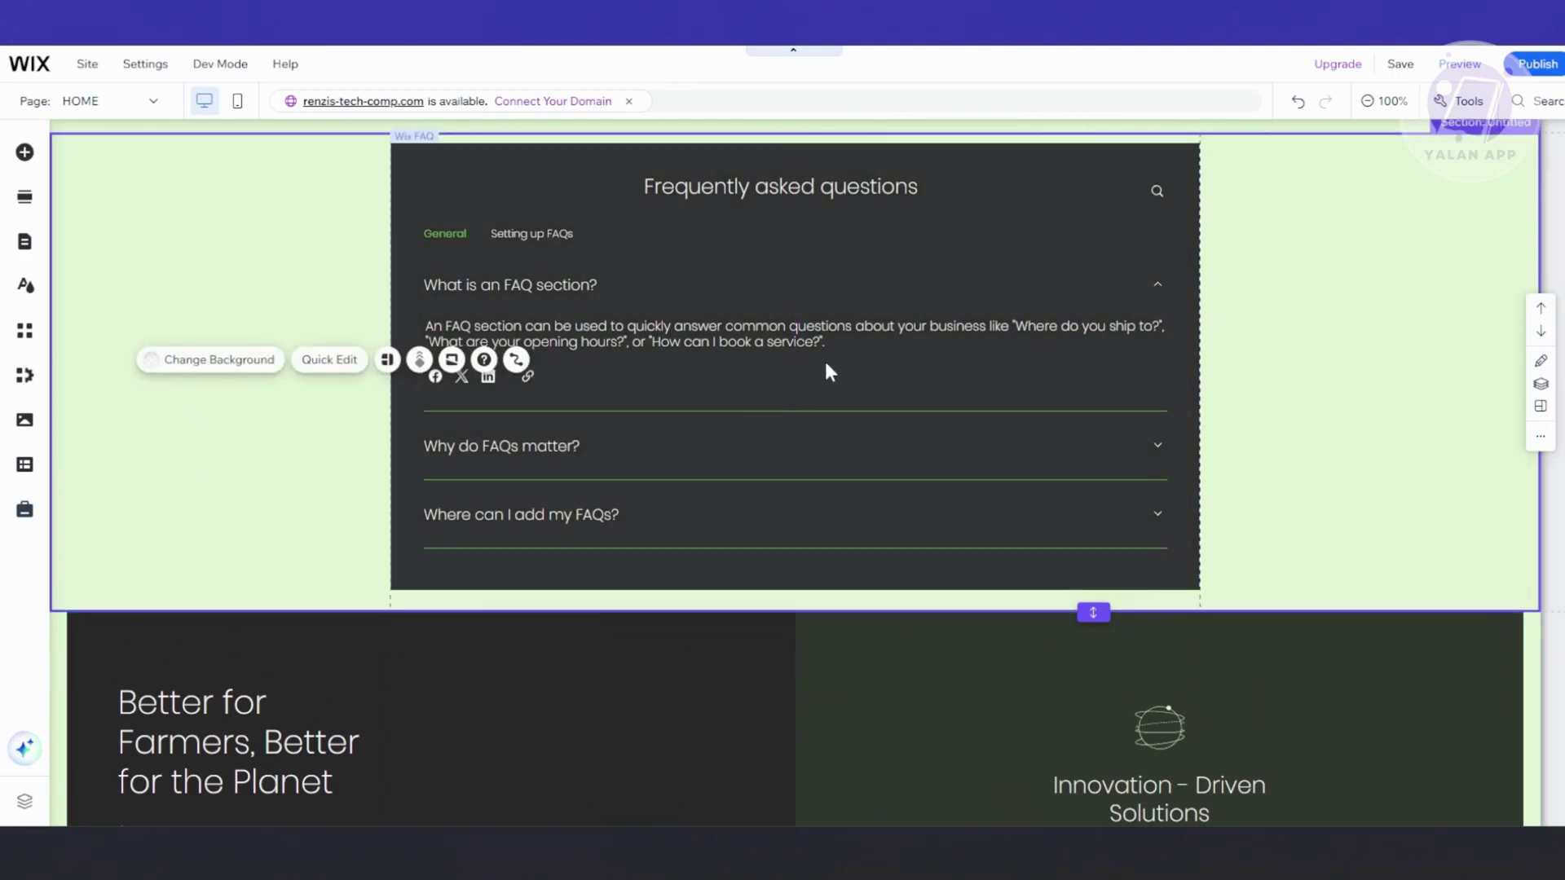
pyautogui.click(1163, 370)
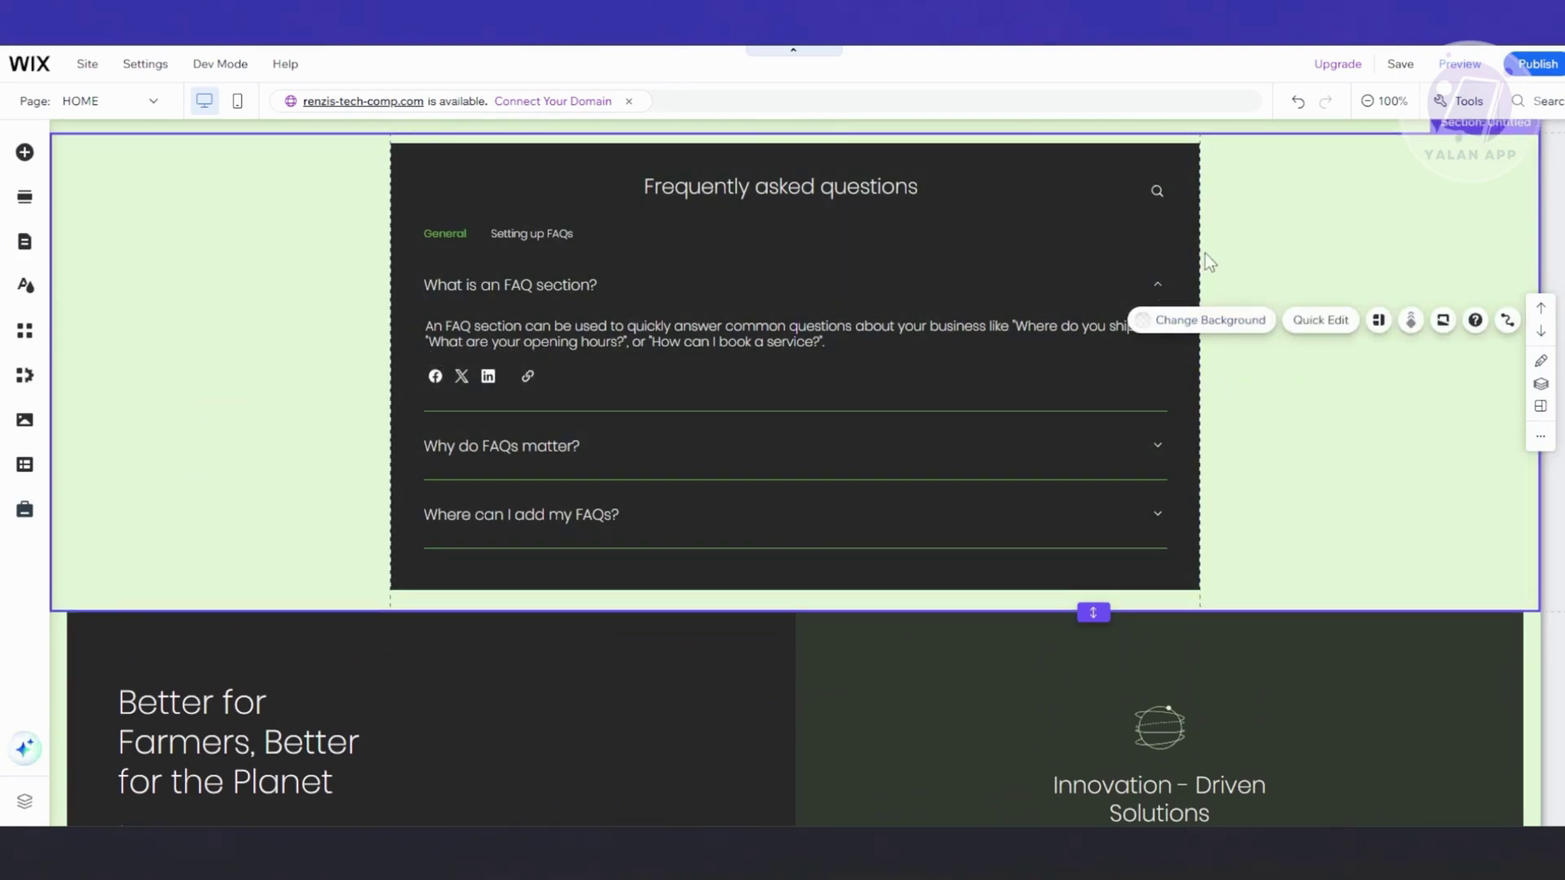
pyautogui.click(165, 435)
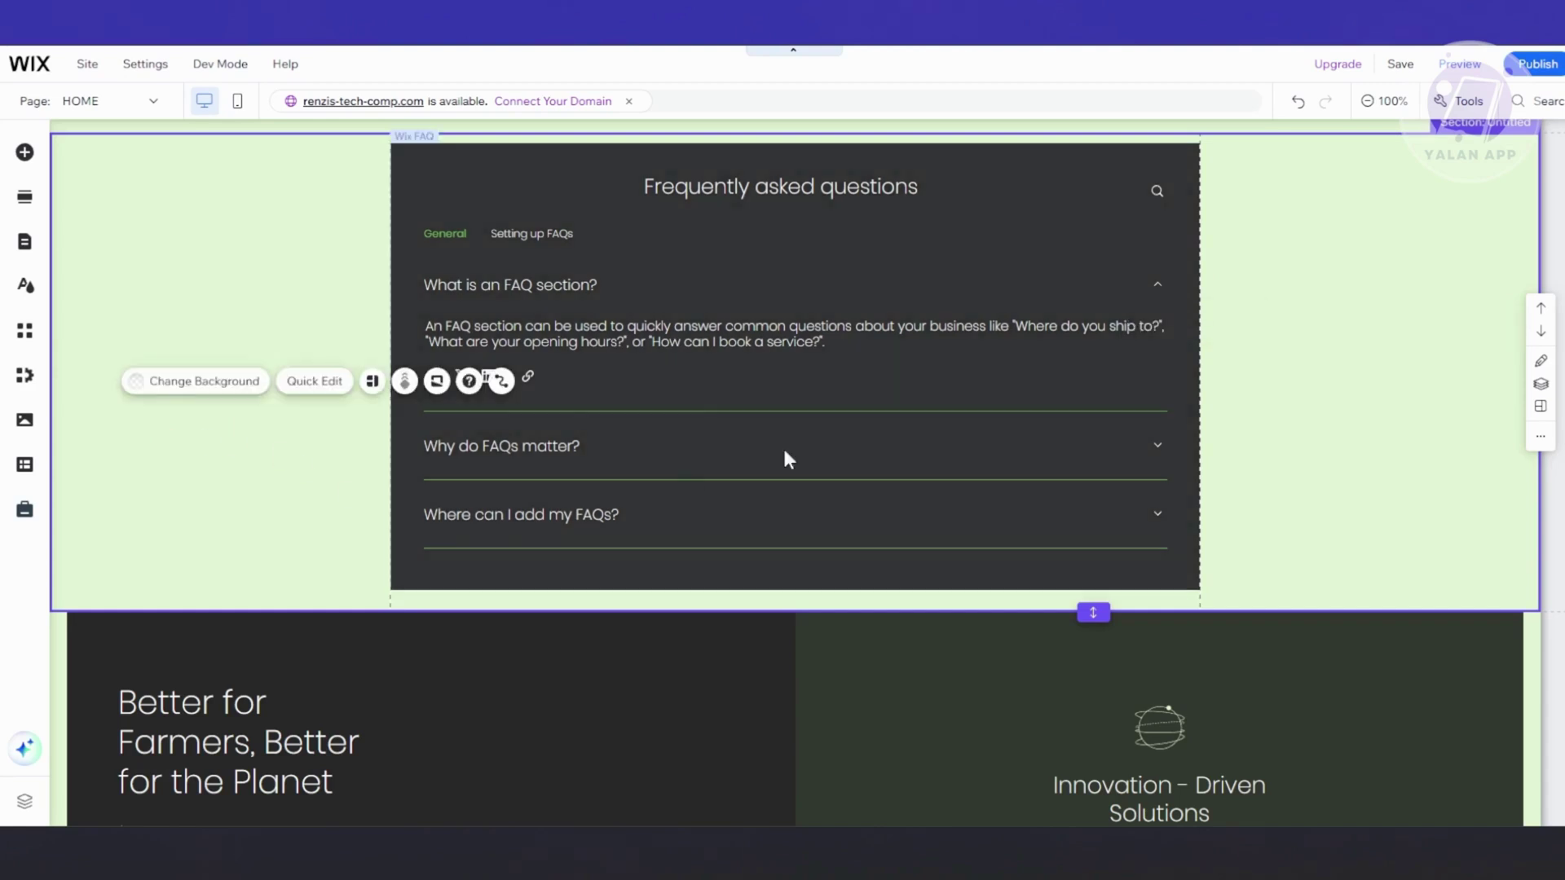
pyautogui.scroll(3, 783, 446)
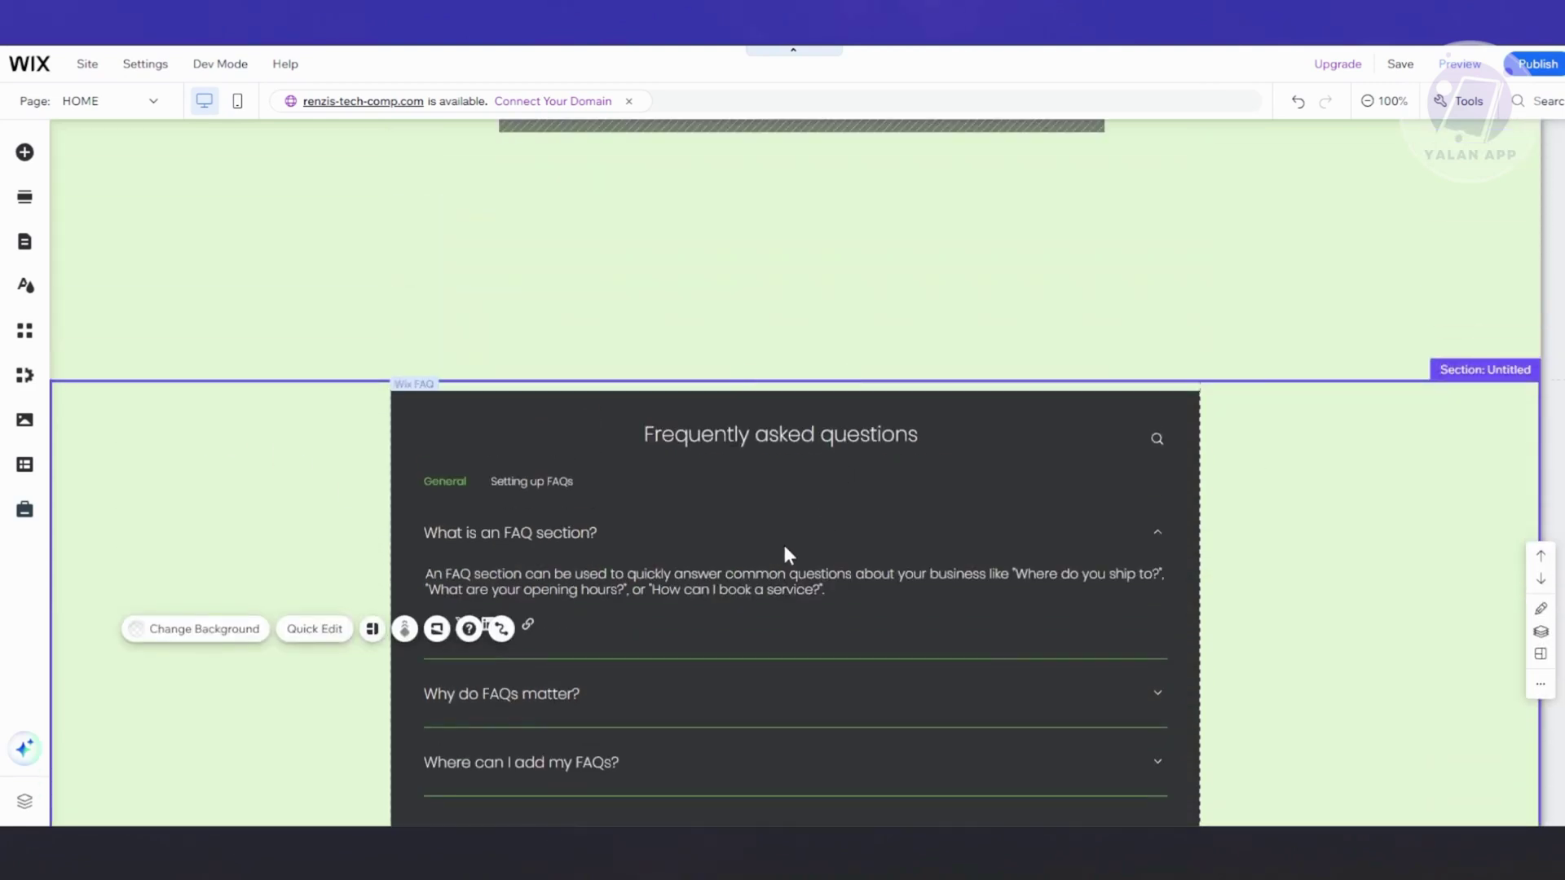
pyautogui.scroll(-2, 681, 531)
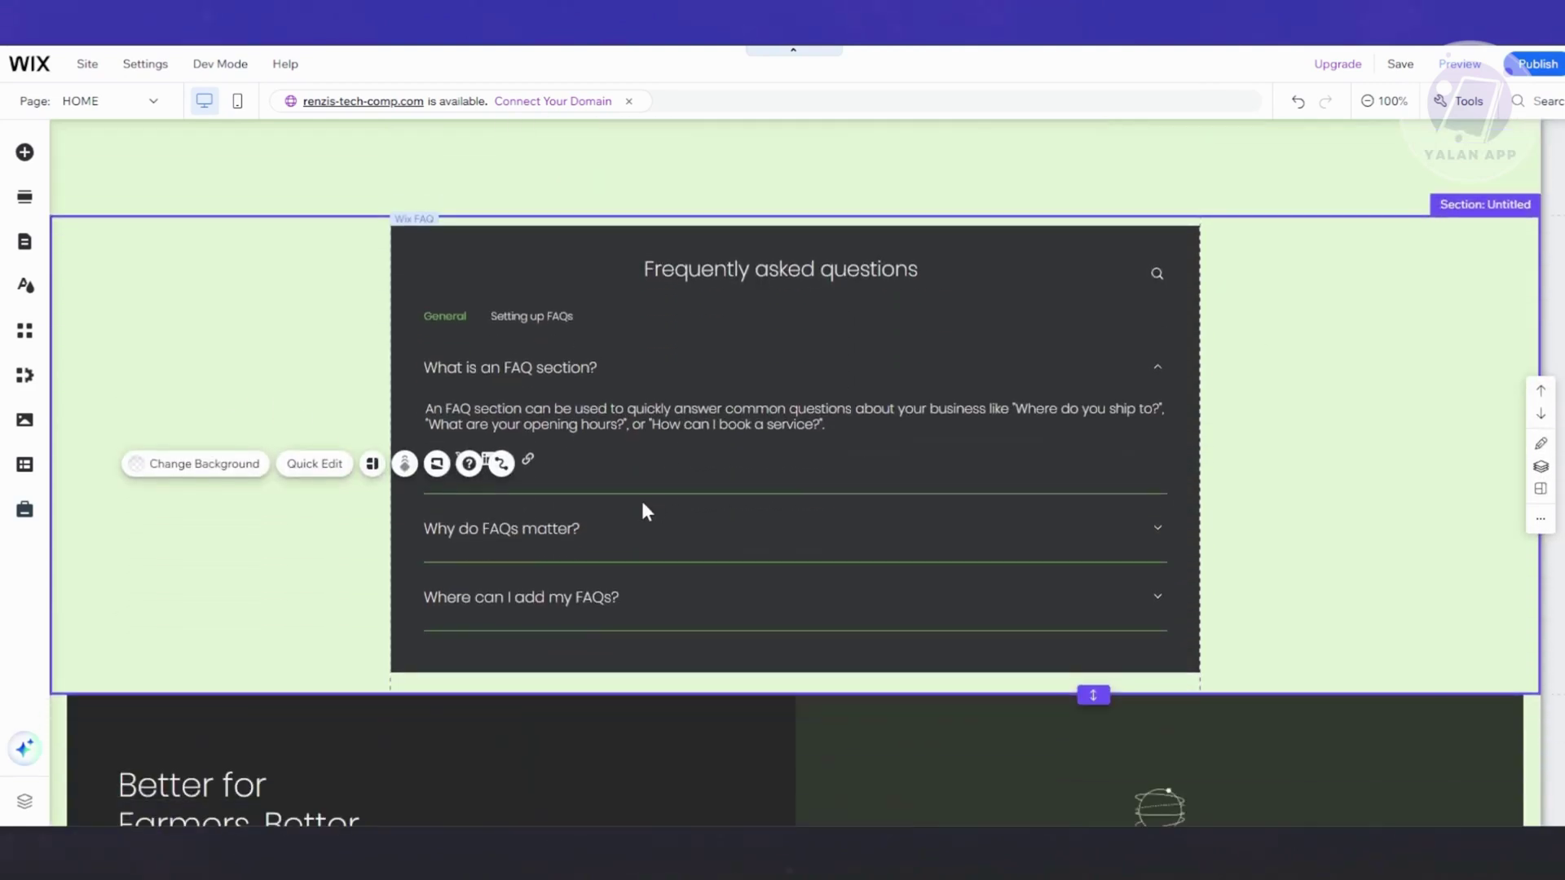
# Step: Select the FAQ widget itself so its Manage FAQs and Settings toolbar appears
pyautogui.click(445, 278)
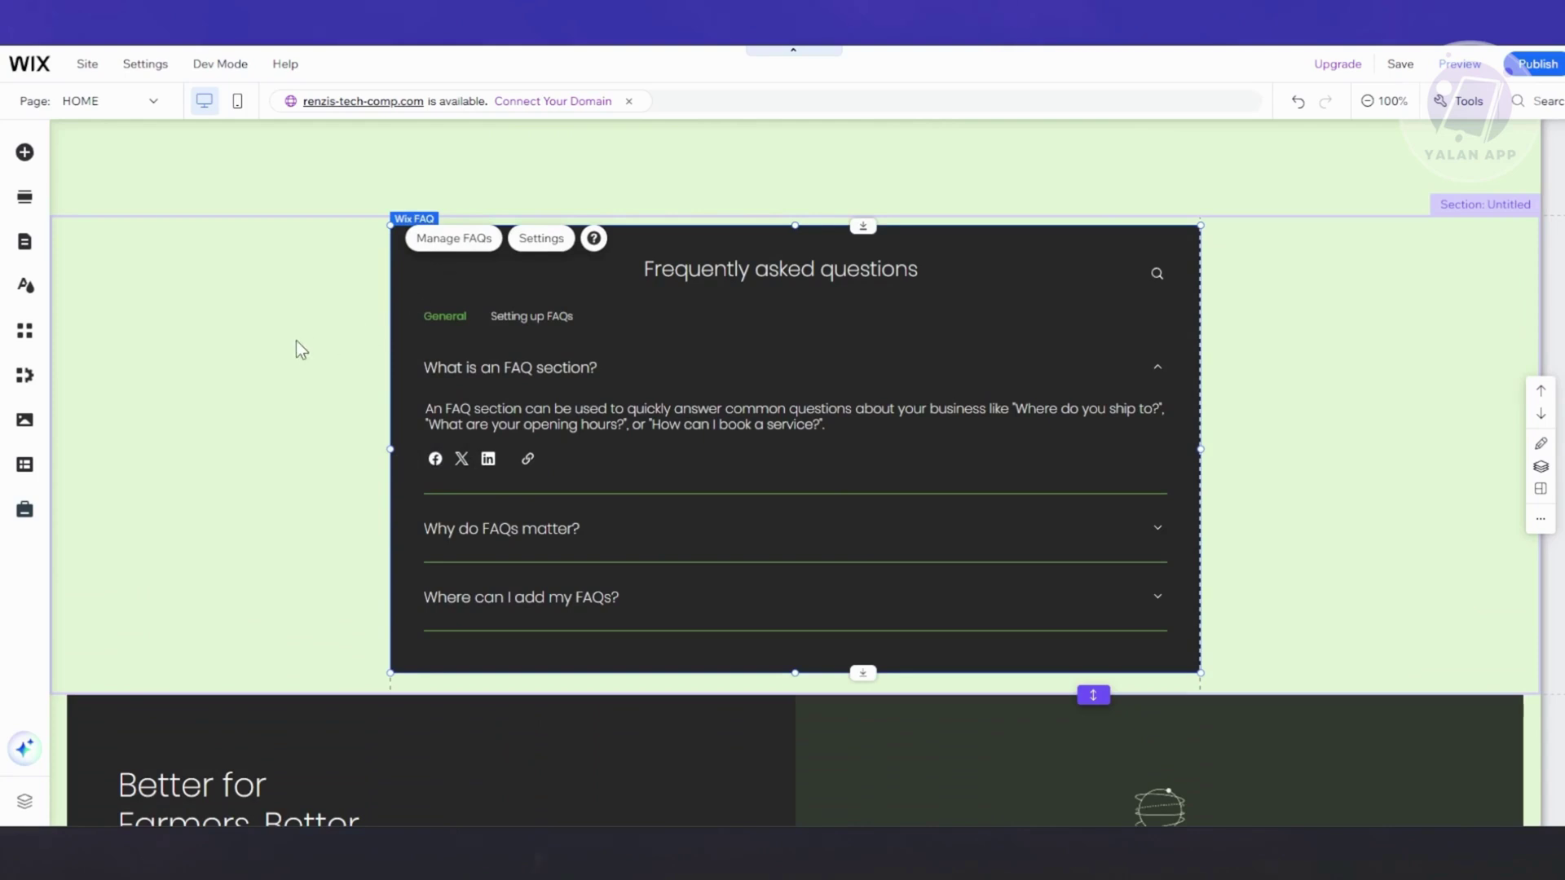
pyautogui.click(296, 340)
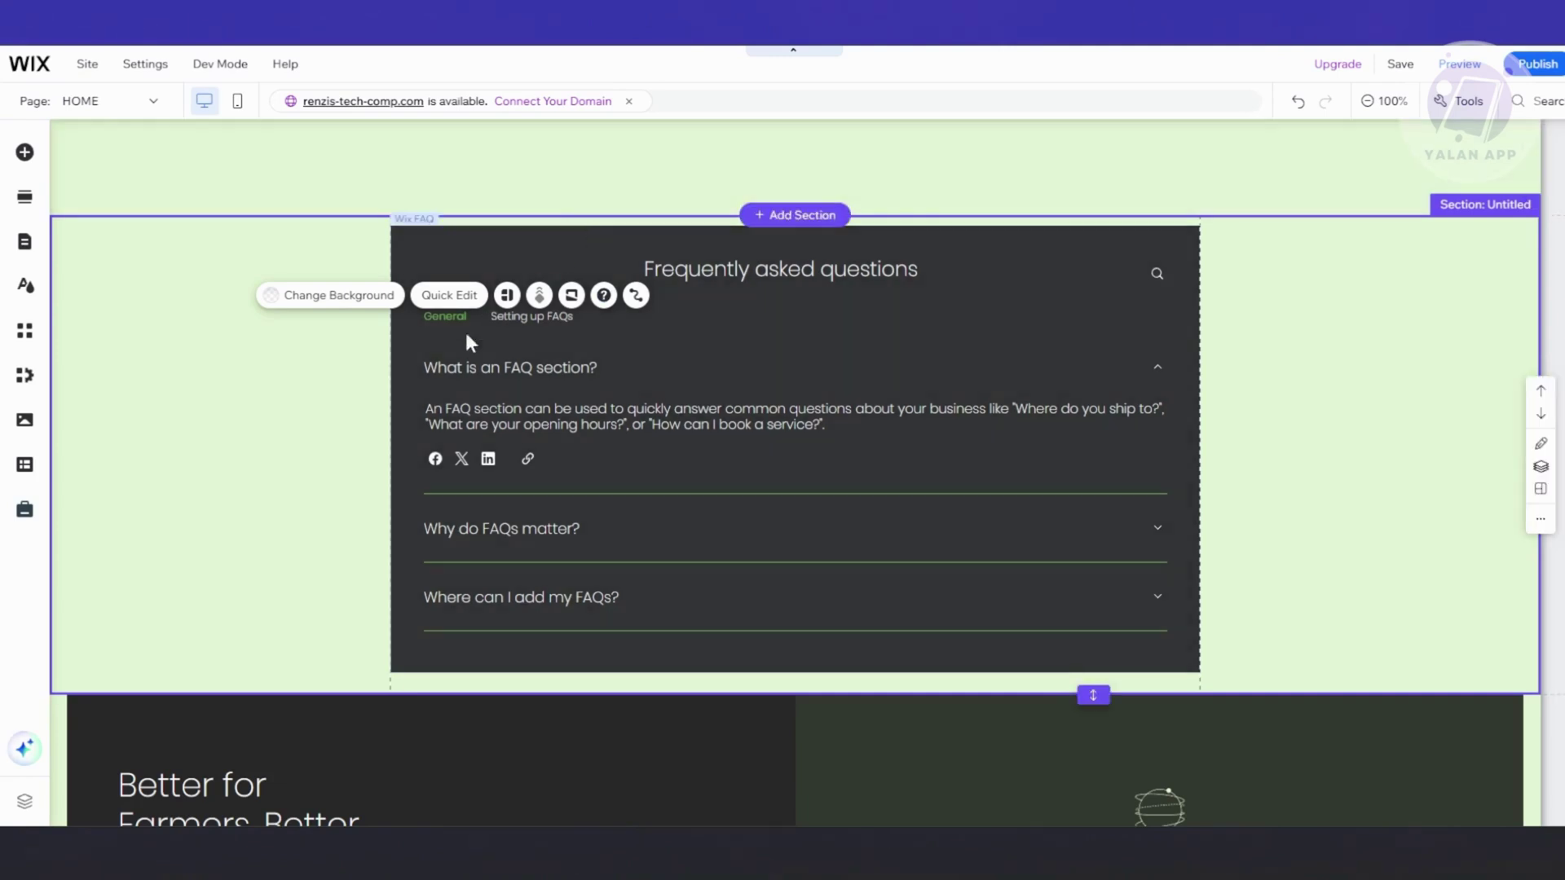
pyautogui.click(900, 461)
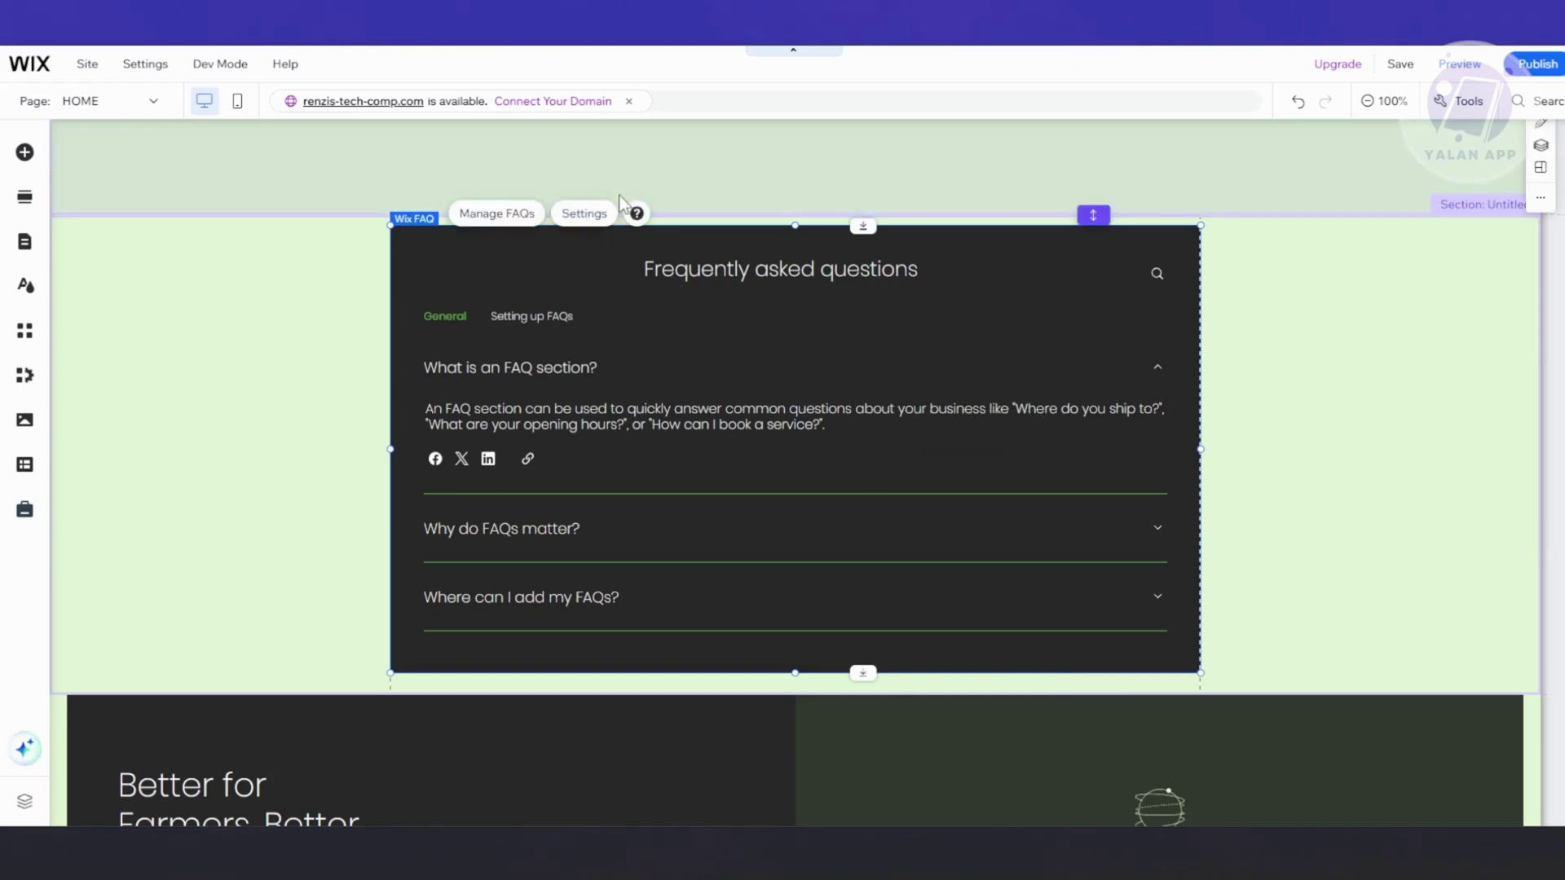
# Step: In the FAQ Display settings, toggle Show title off and back on, keeping 'Frequently asked questions'
pyautogui.click(599, 219)
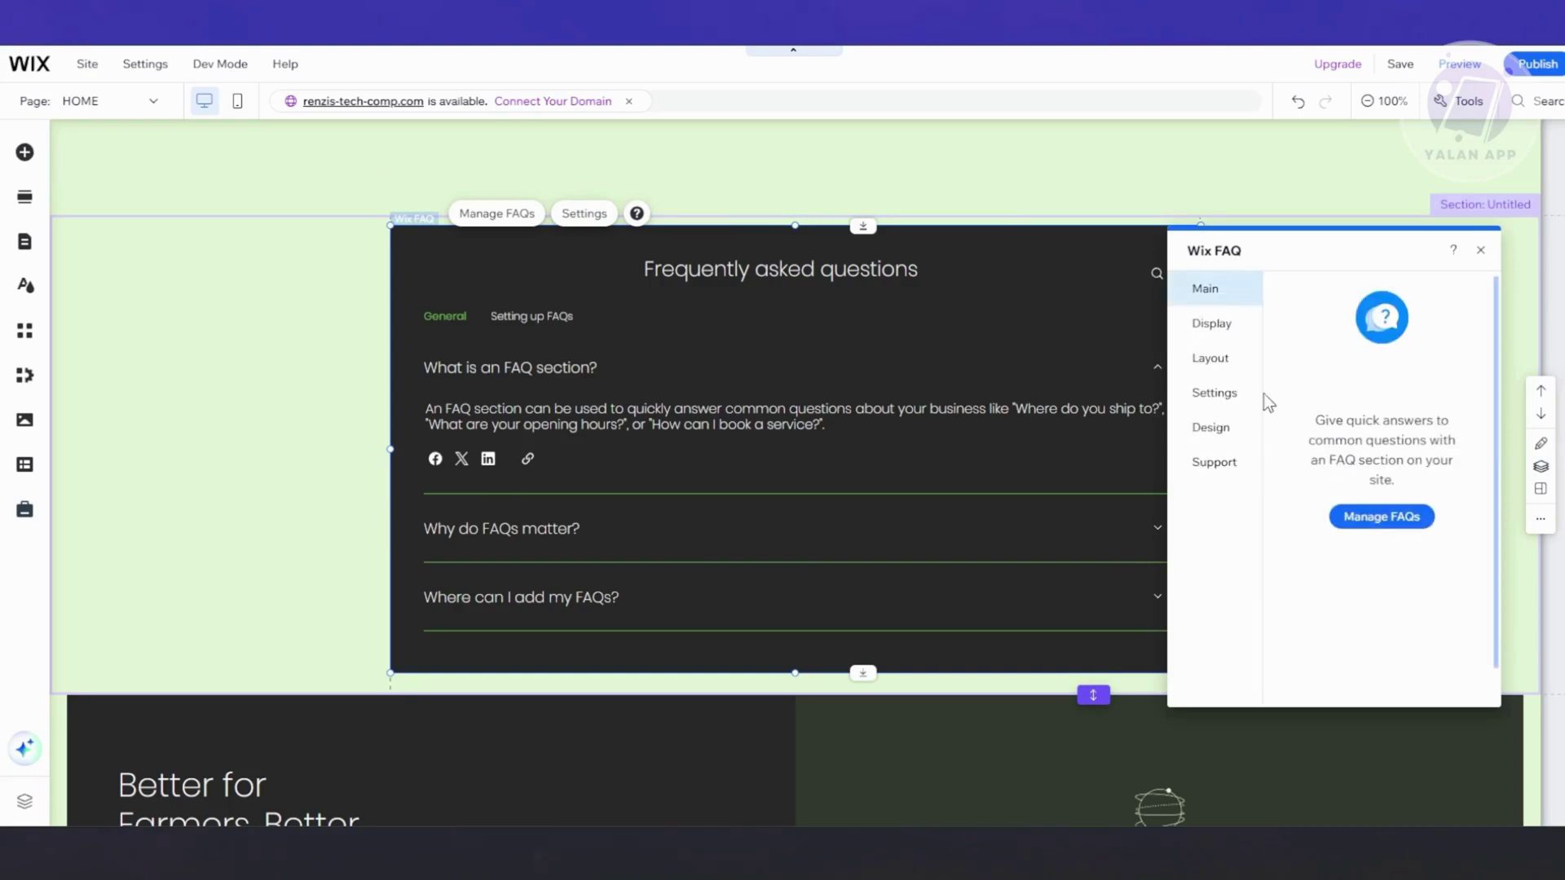
pyautogui.click(1215, 333)
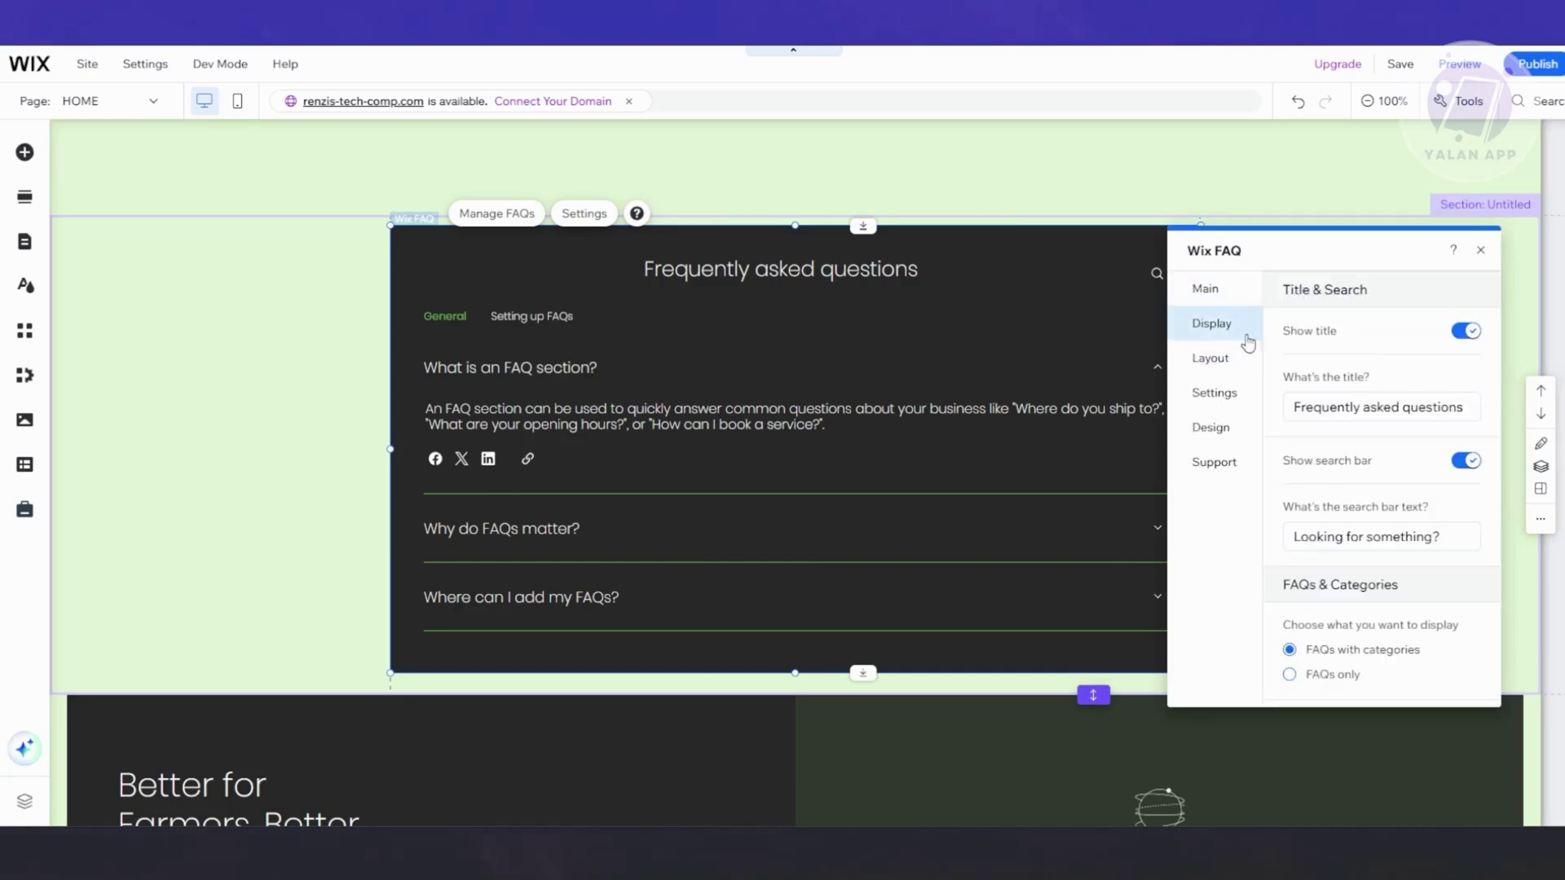
pyautogui.click(1470, 332)
pyautogui.click(1469, 332)
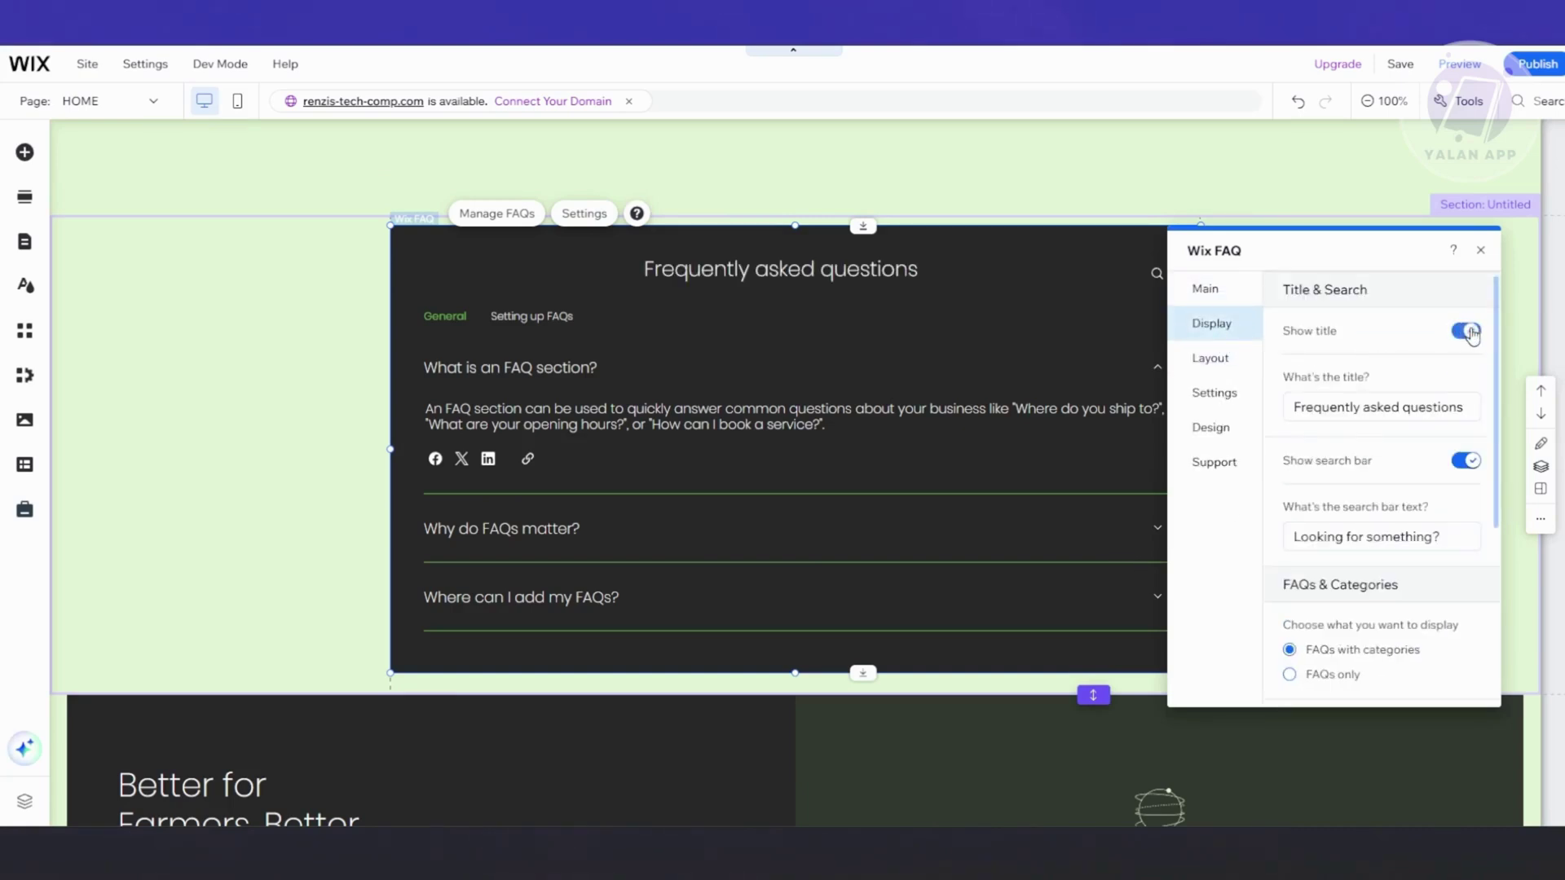
pyautogui.click(1426, 401)
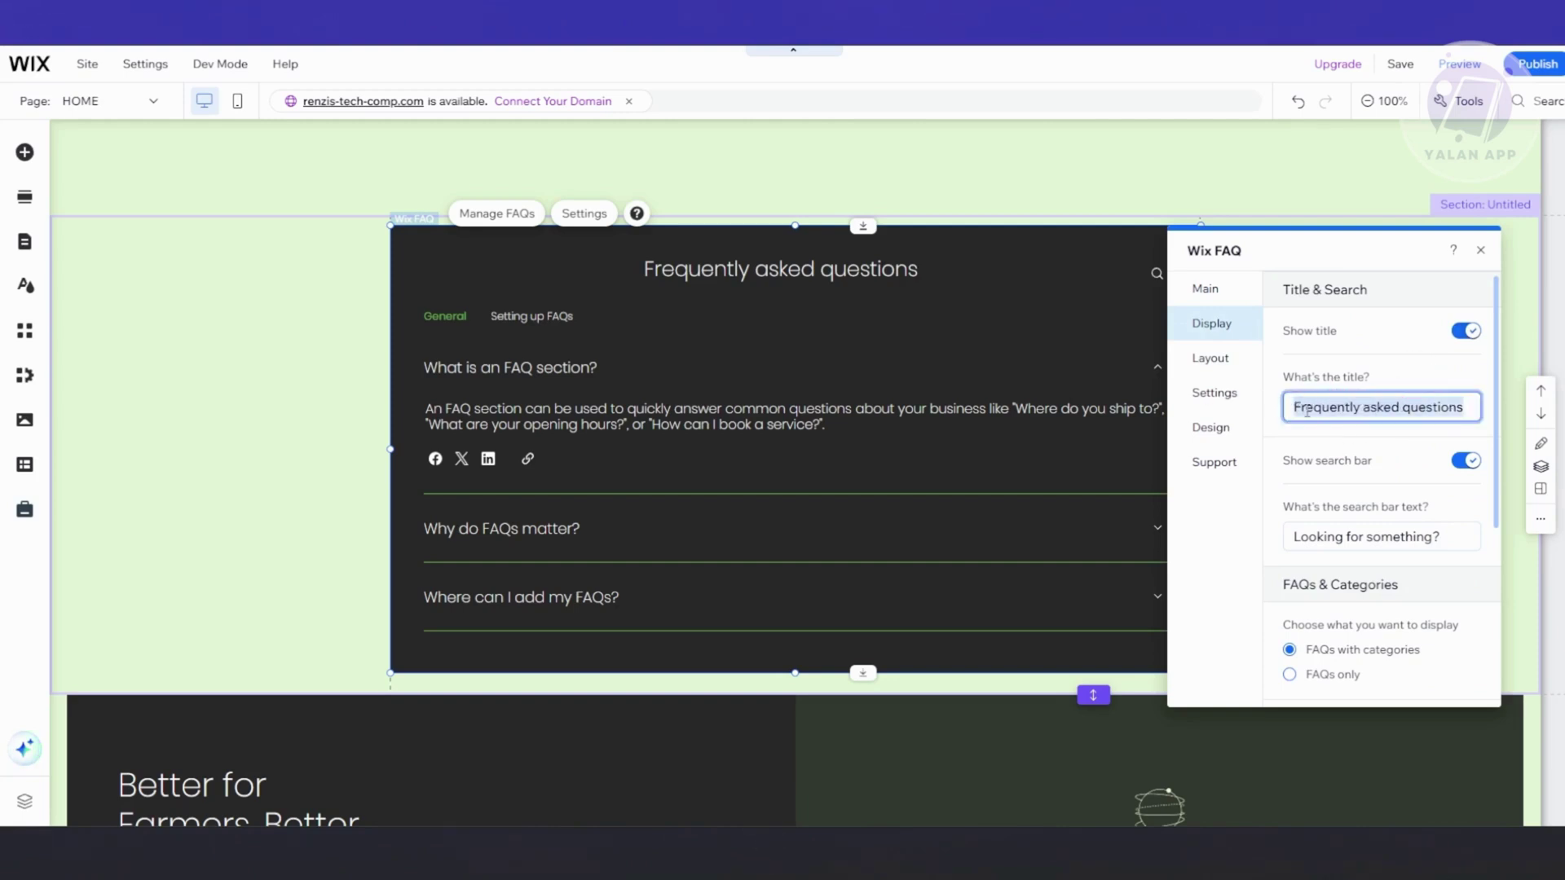
# Step: Try the FAQs only option, then restore FAQs with categories showing all 6 FAQs
pyautogui.scroll(-2, 1394, 302)
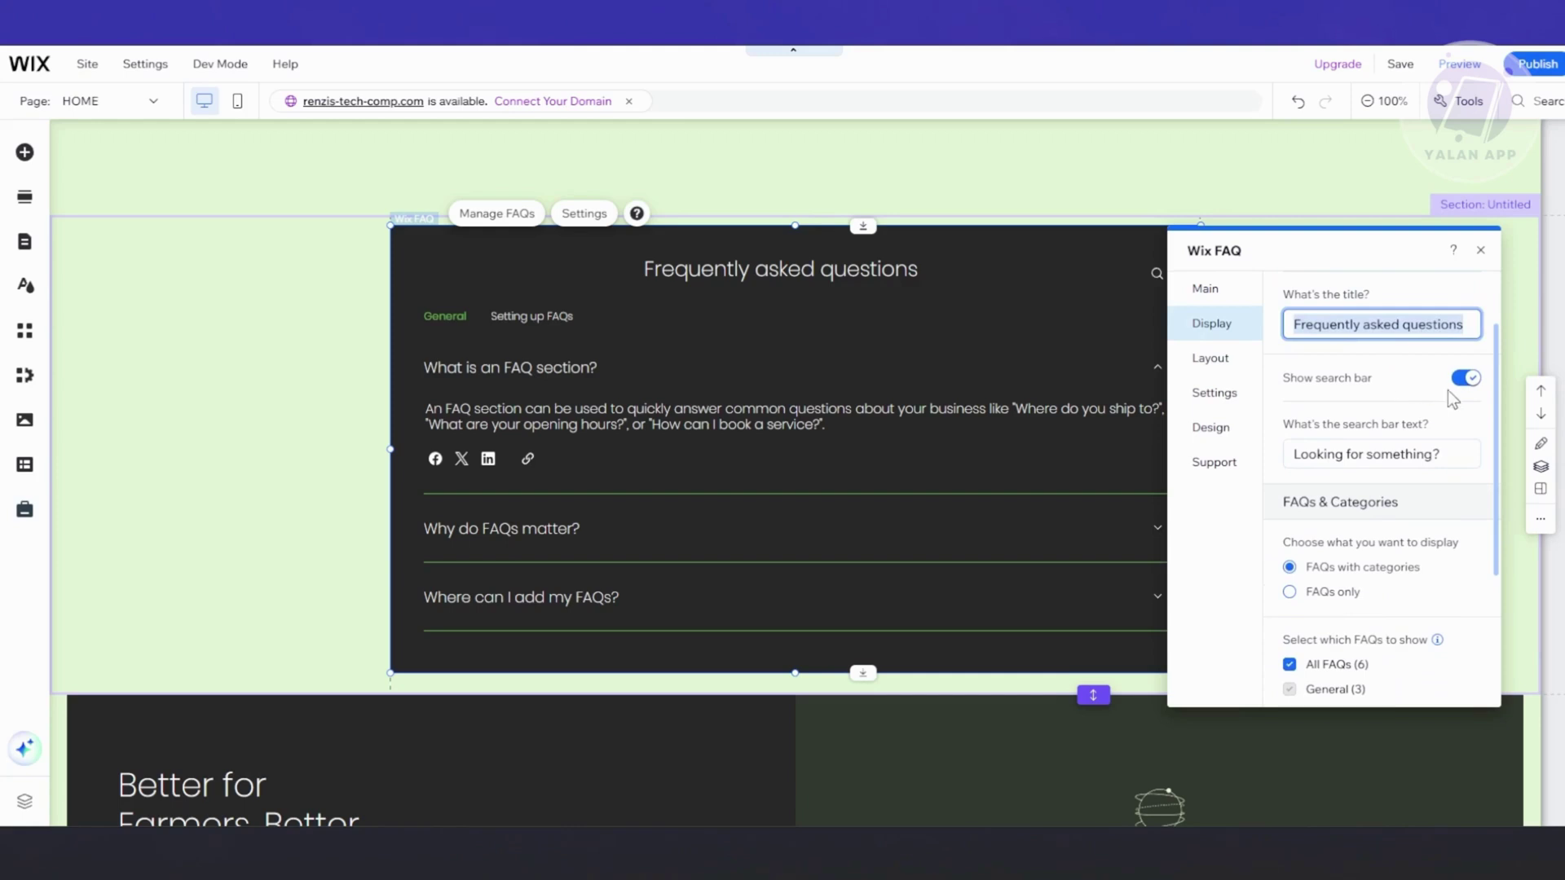
pyautogui.scroll(-1, 1396, 391)
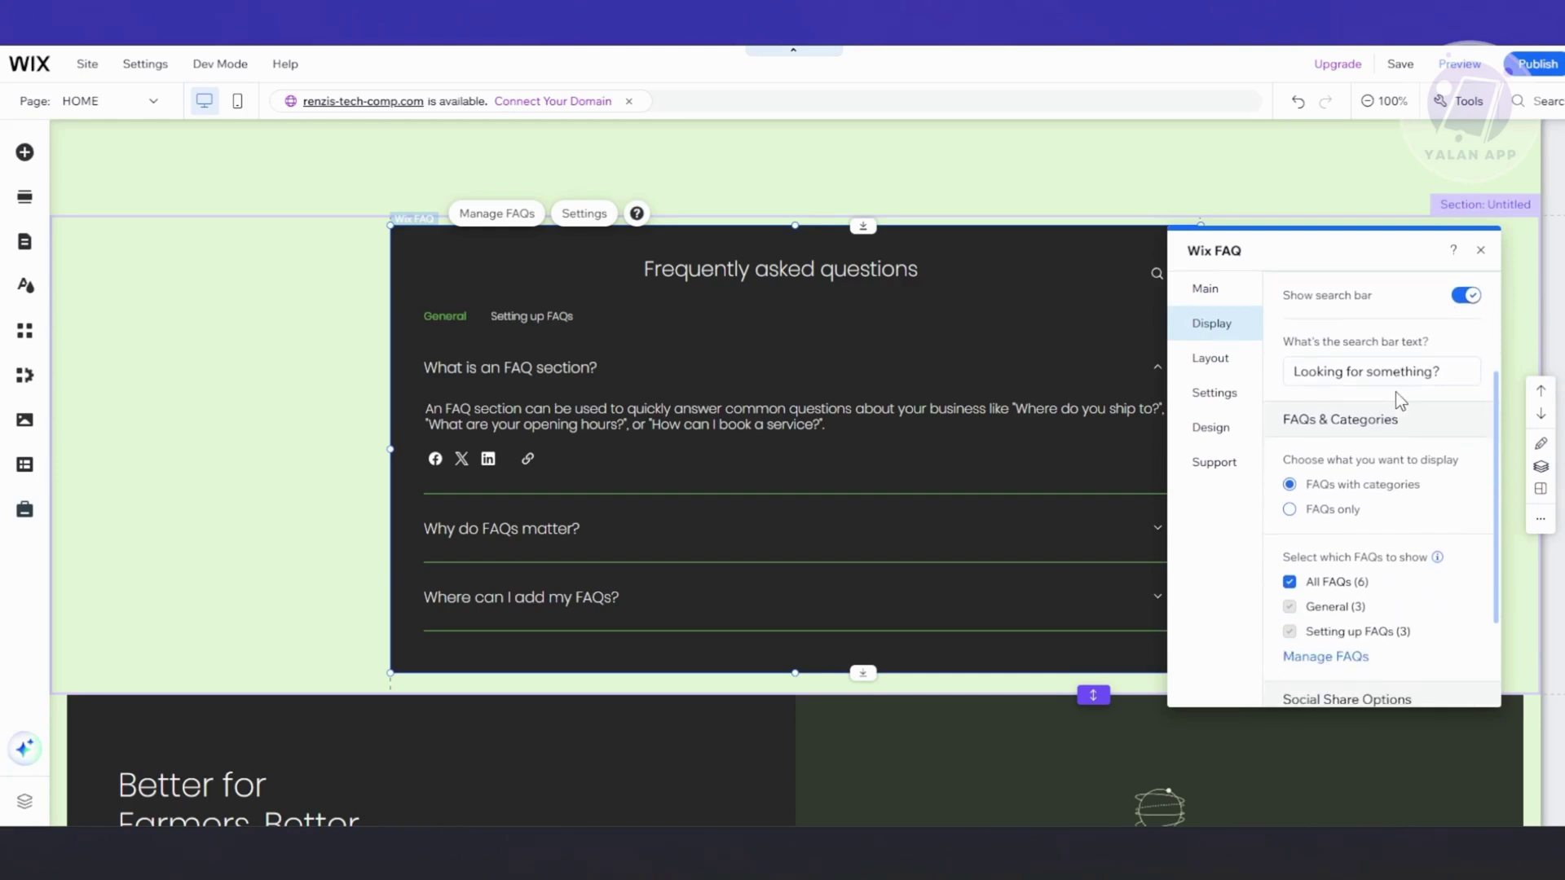
pyautogui.scroll(-1, 1338, 450)
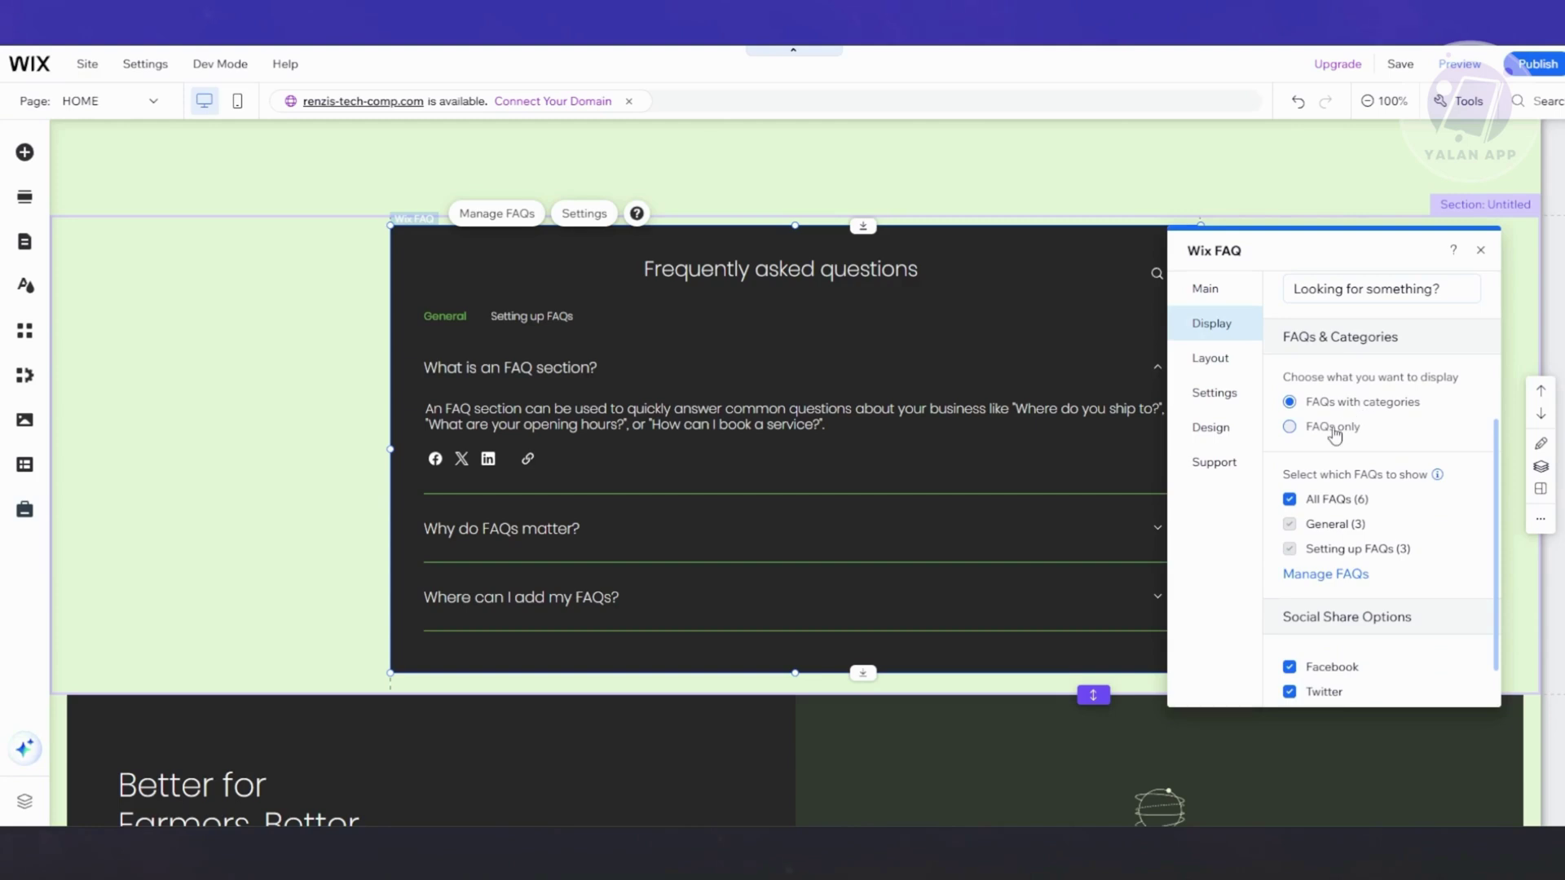
pyautogui.click(1307, 432)
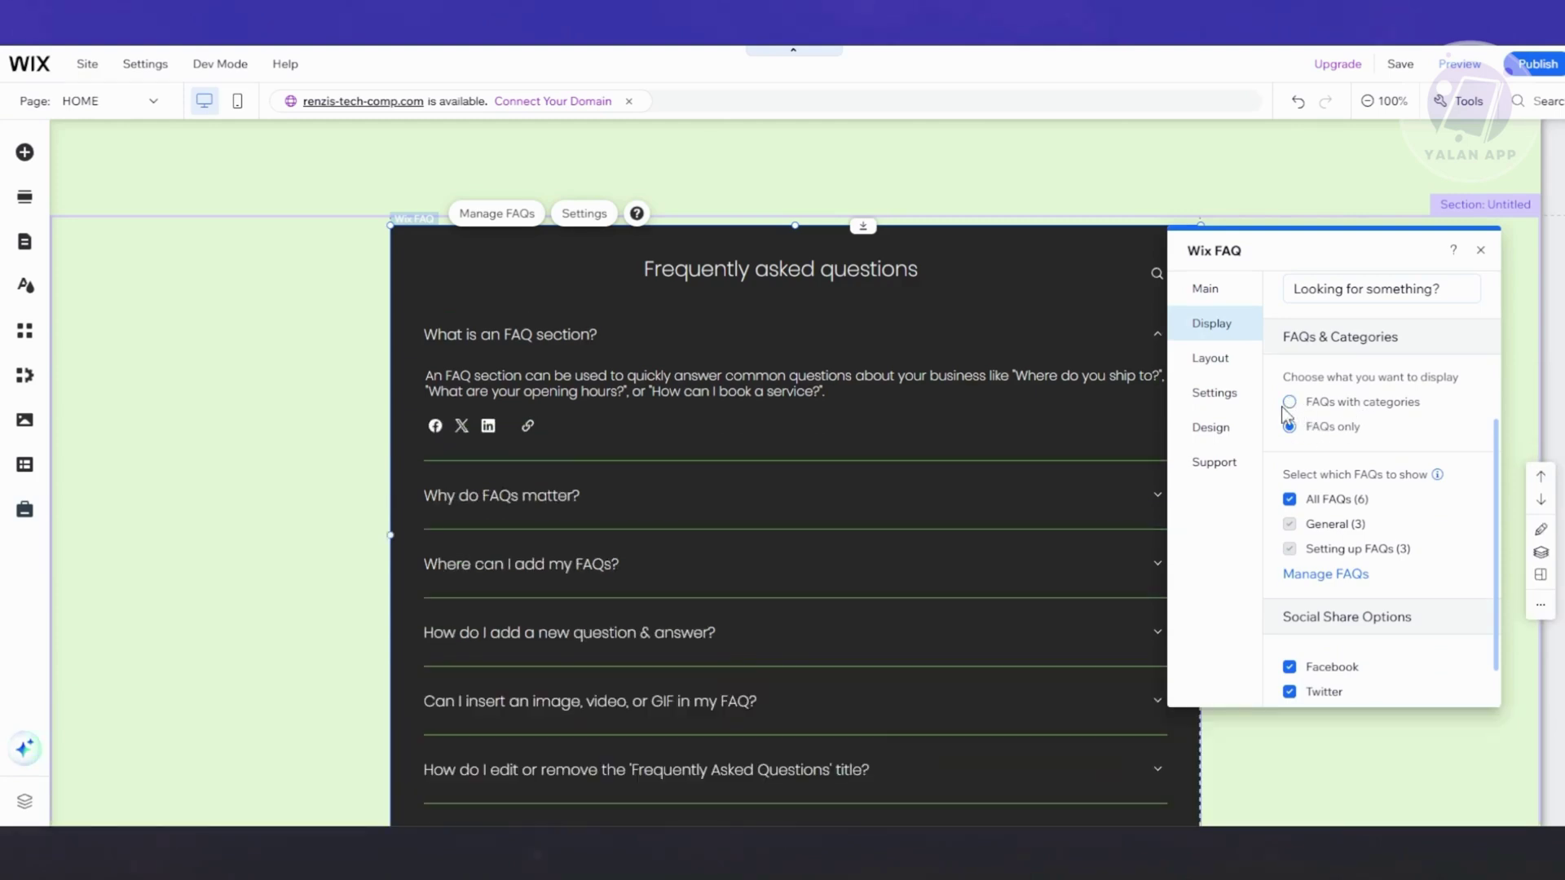
pyautogui.click(1288, 403)
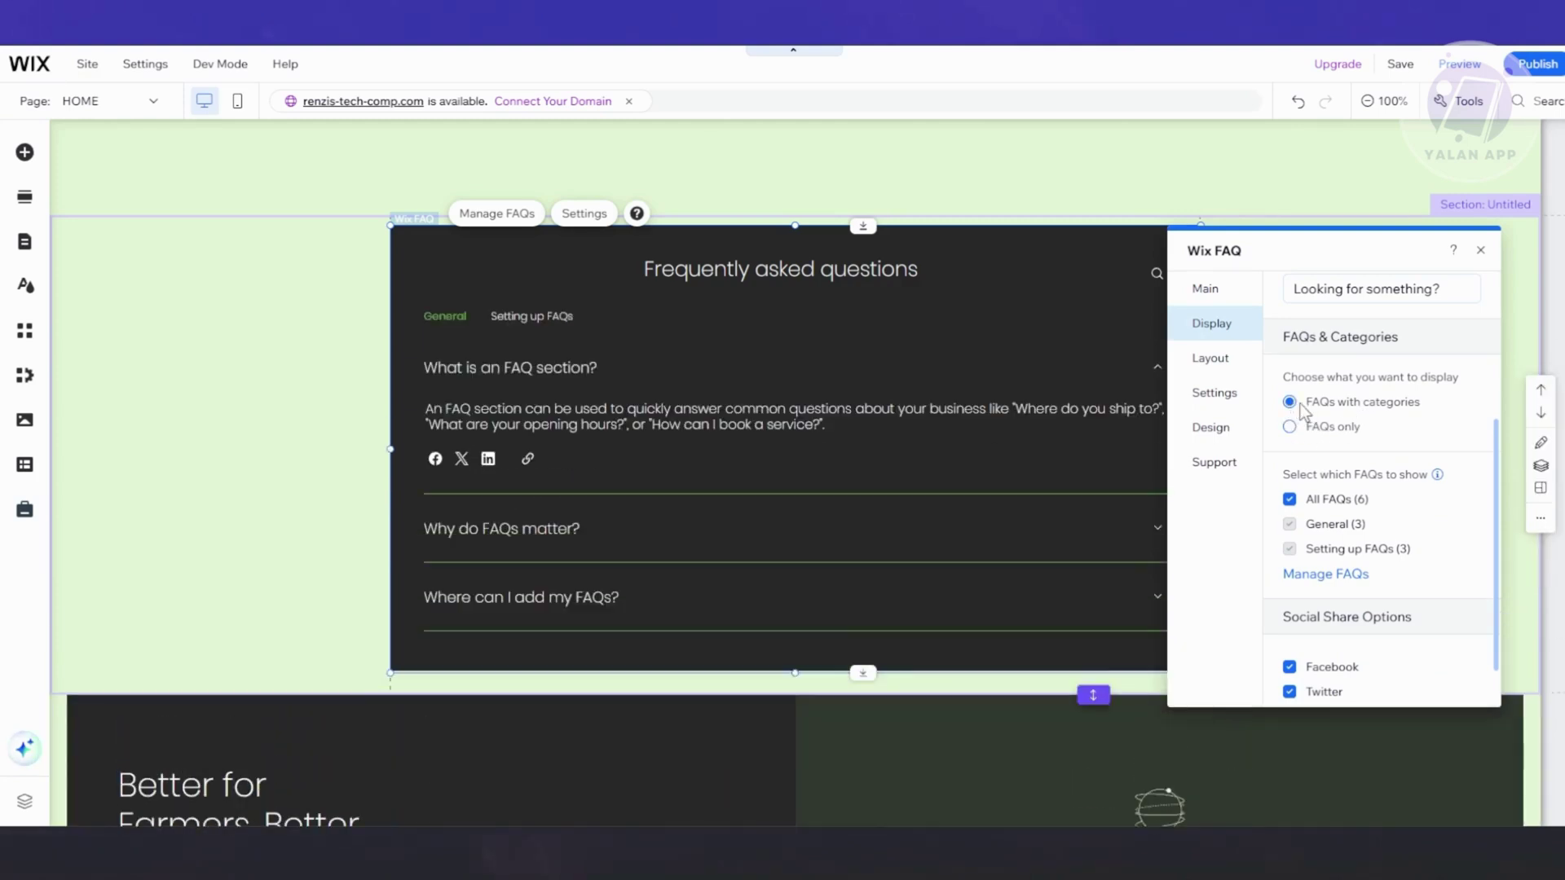
pyautogui.scroll(-1, 1349, 456)
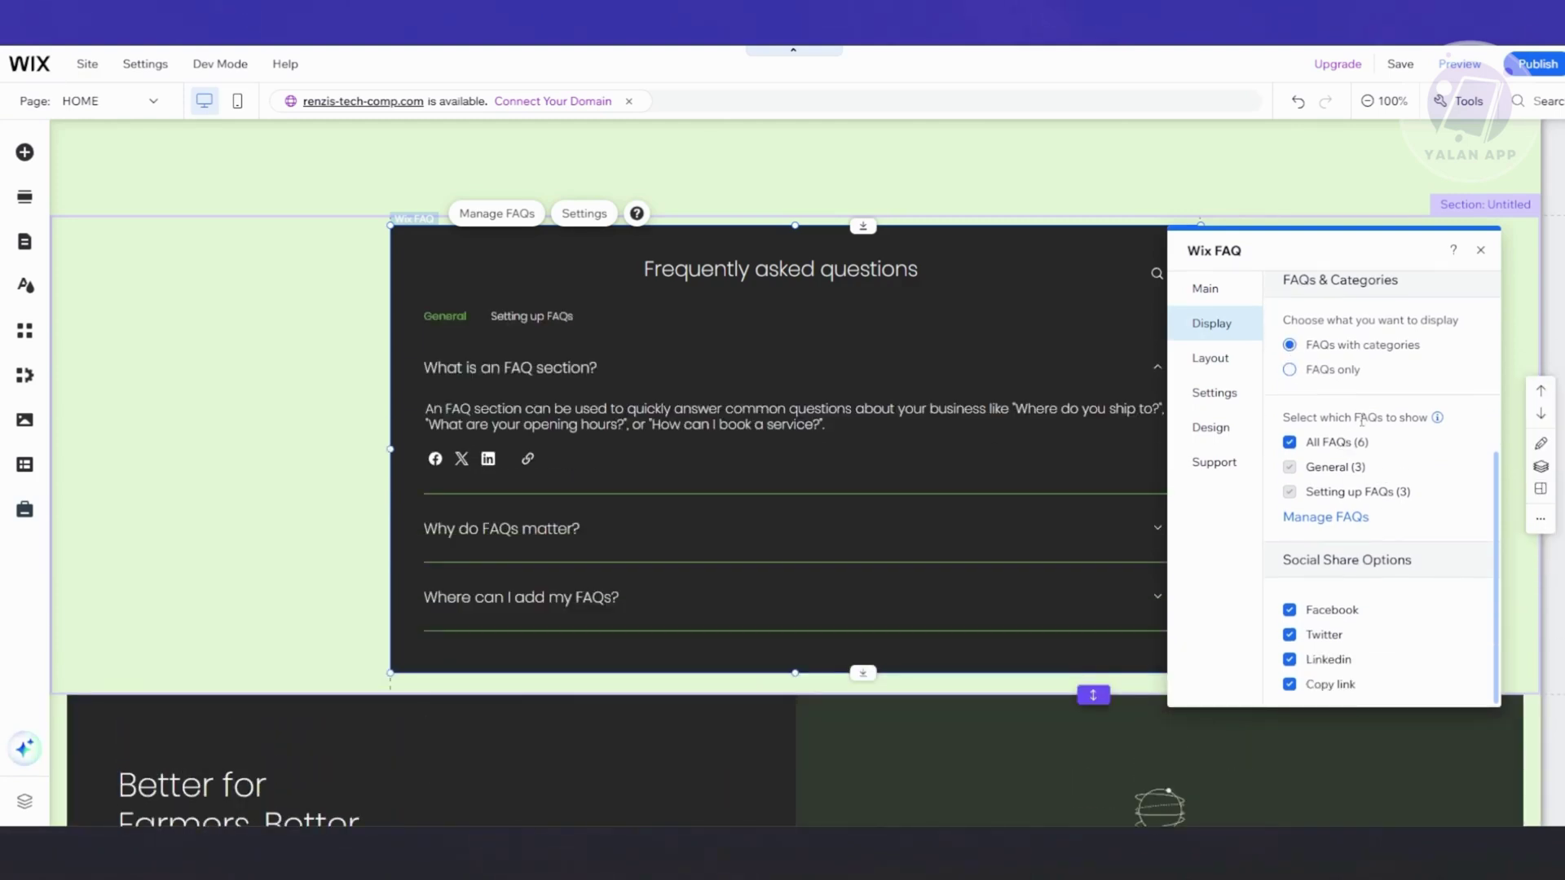
pyautogui.scroll(-3, 1411, 525)
pyautogui.scroll(3, 1412, 526)
pyautogui.scroll(-3, 1411, 526)
pyautogui.scroll(2, 978, 648)
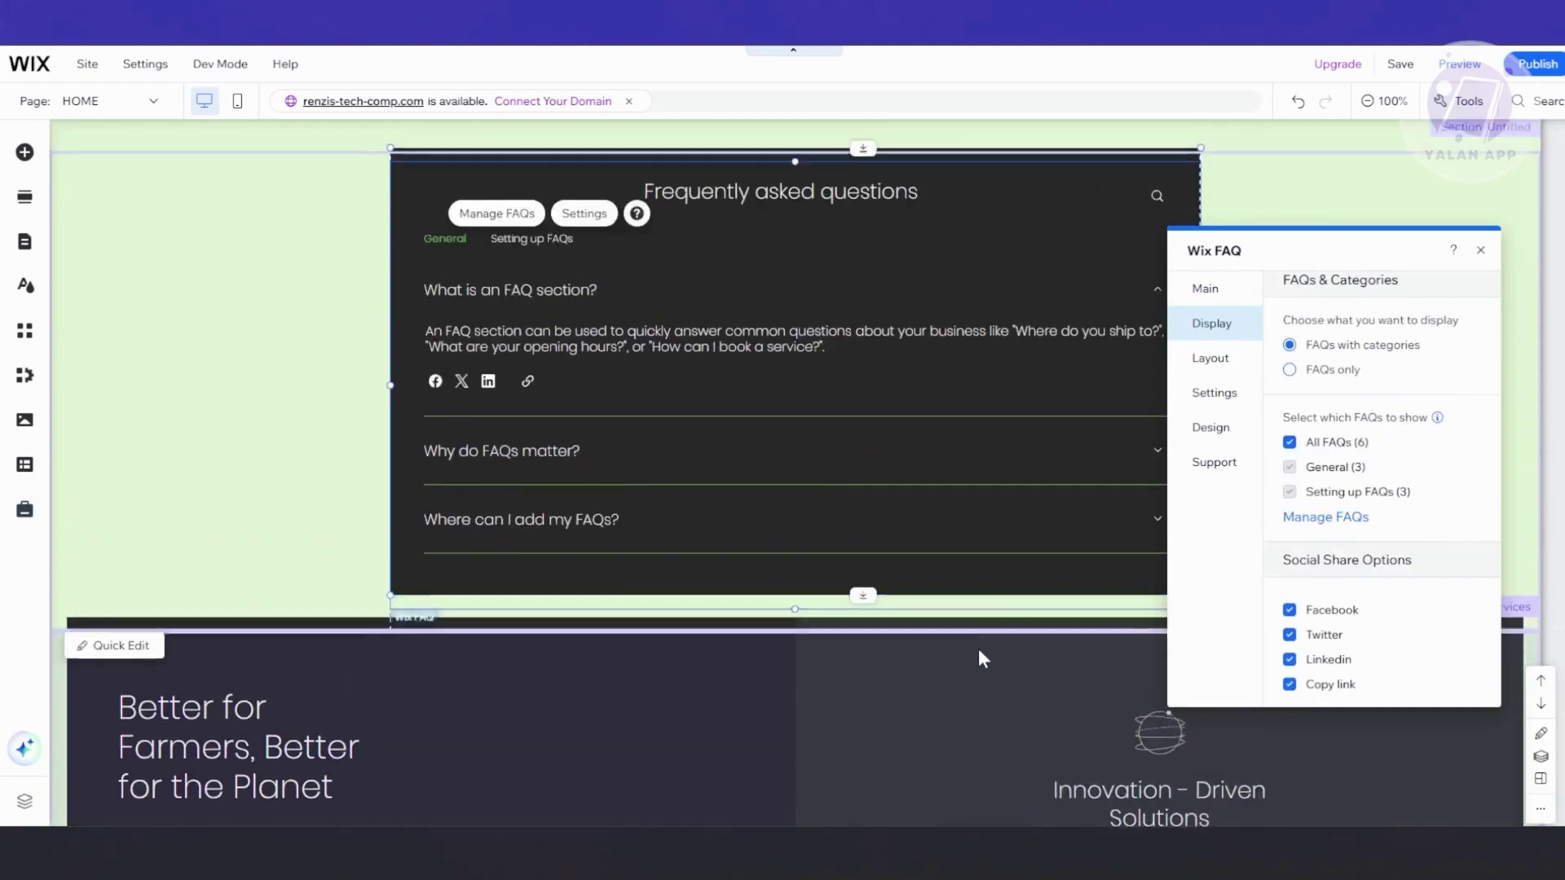
pyautogui.scroll(1, 979, 651)
# Step: Try the Strip layout for the FAQ widget, then revert to Expand with Fit to text height
pyautogui.click(1210, 358)
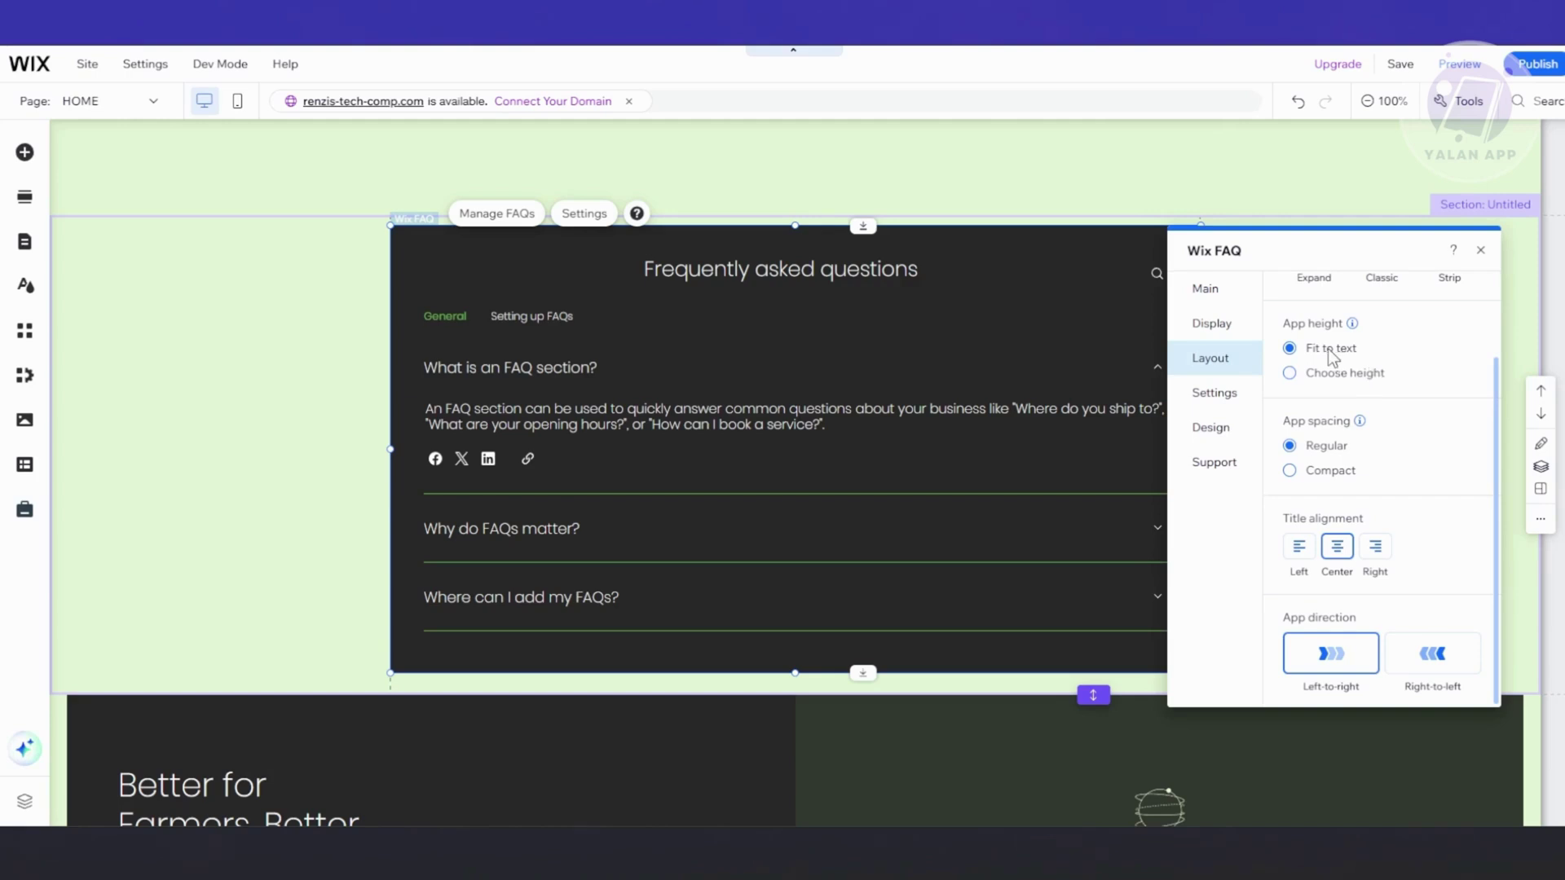
pyautogui.scroll(2, 1402, 414)
pyautogui.click(1449, 337)
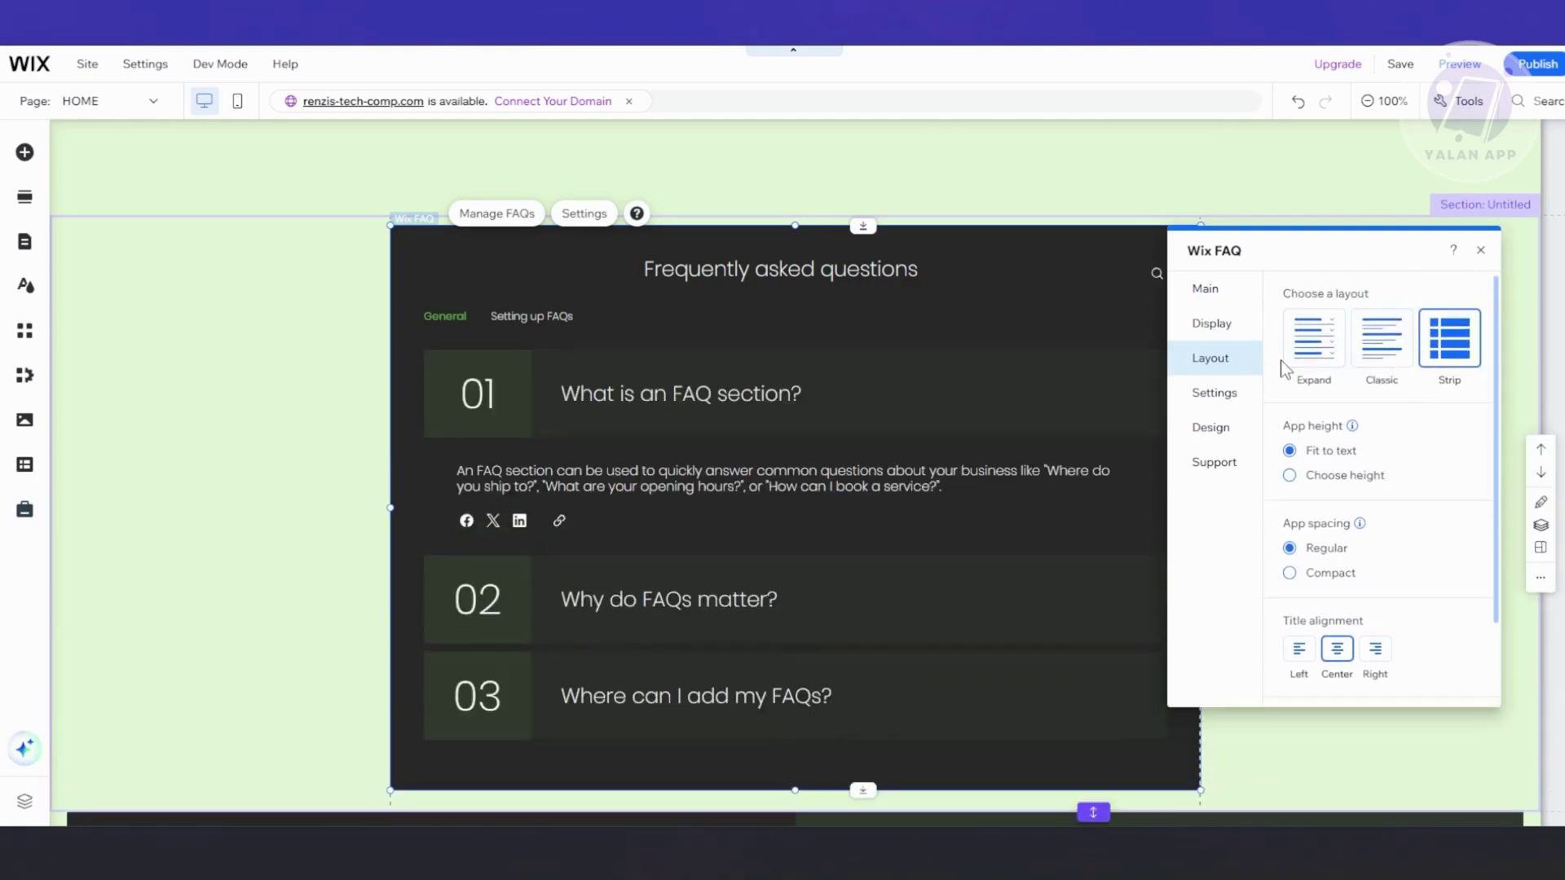
pyautogui.click(1329, 334)
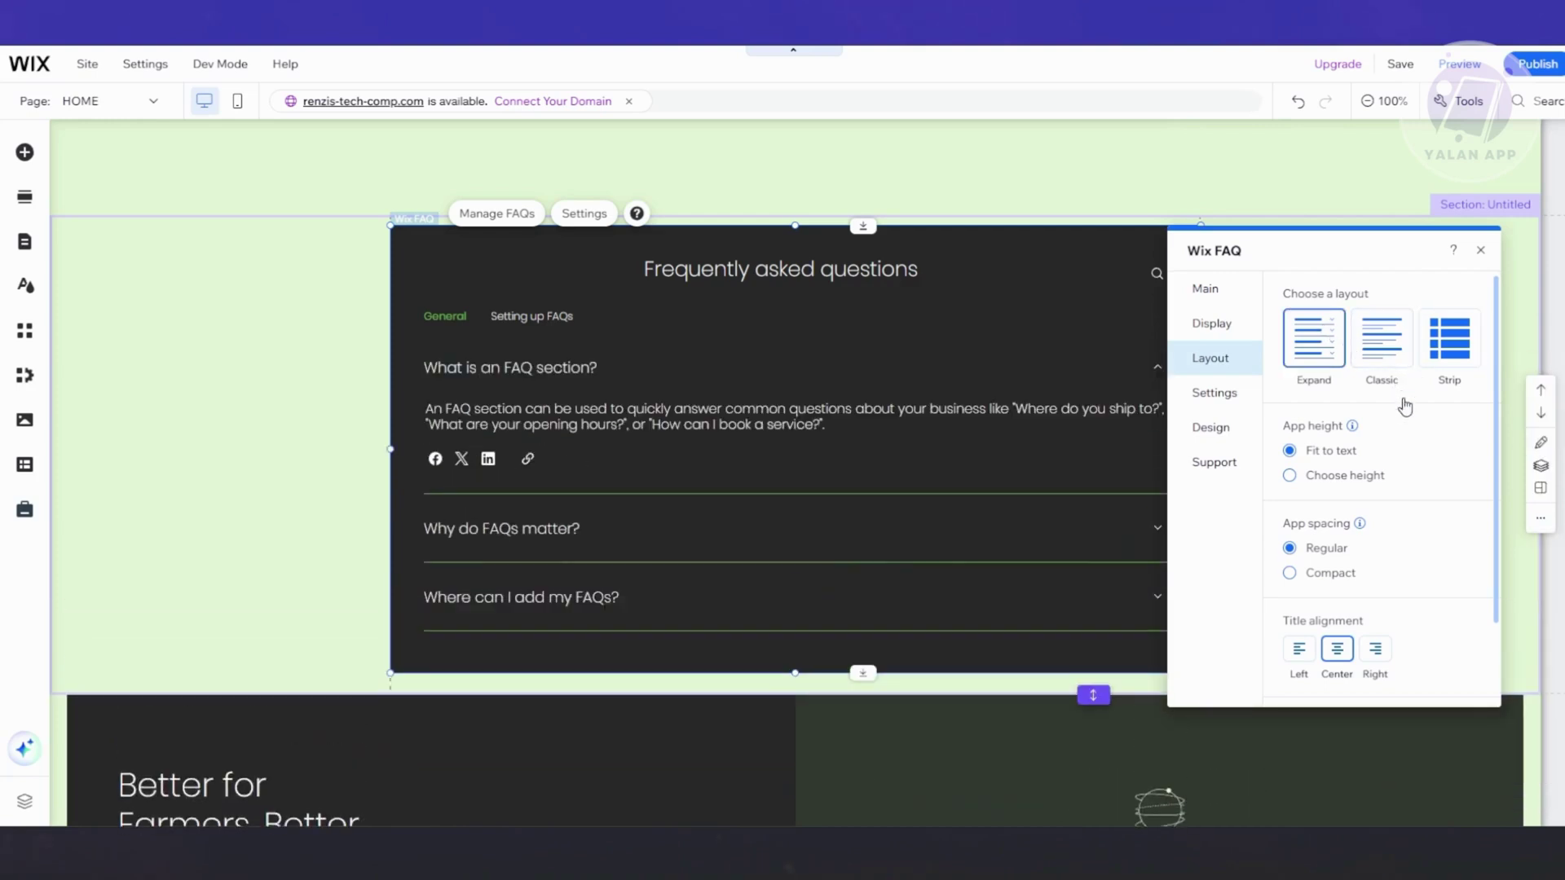
pyautogui.scroll(-2, 1430, 459)
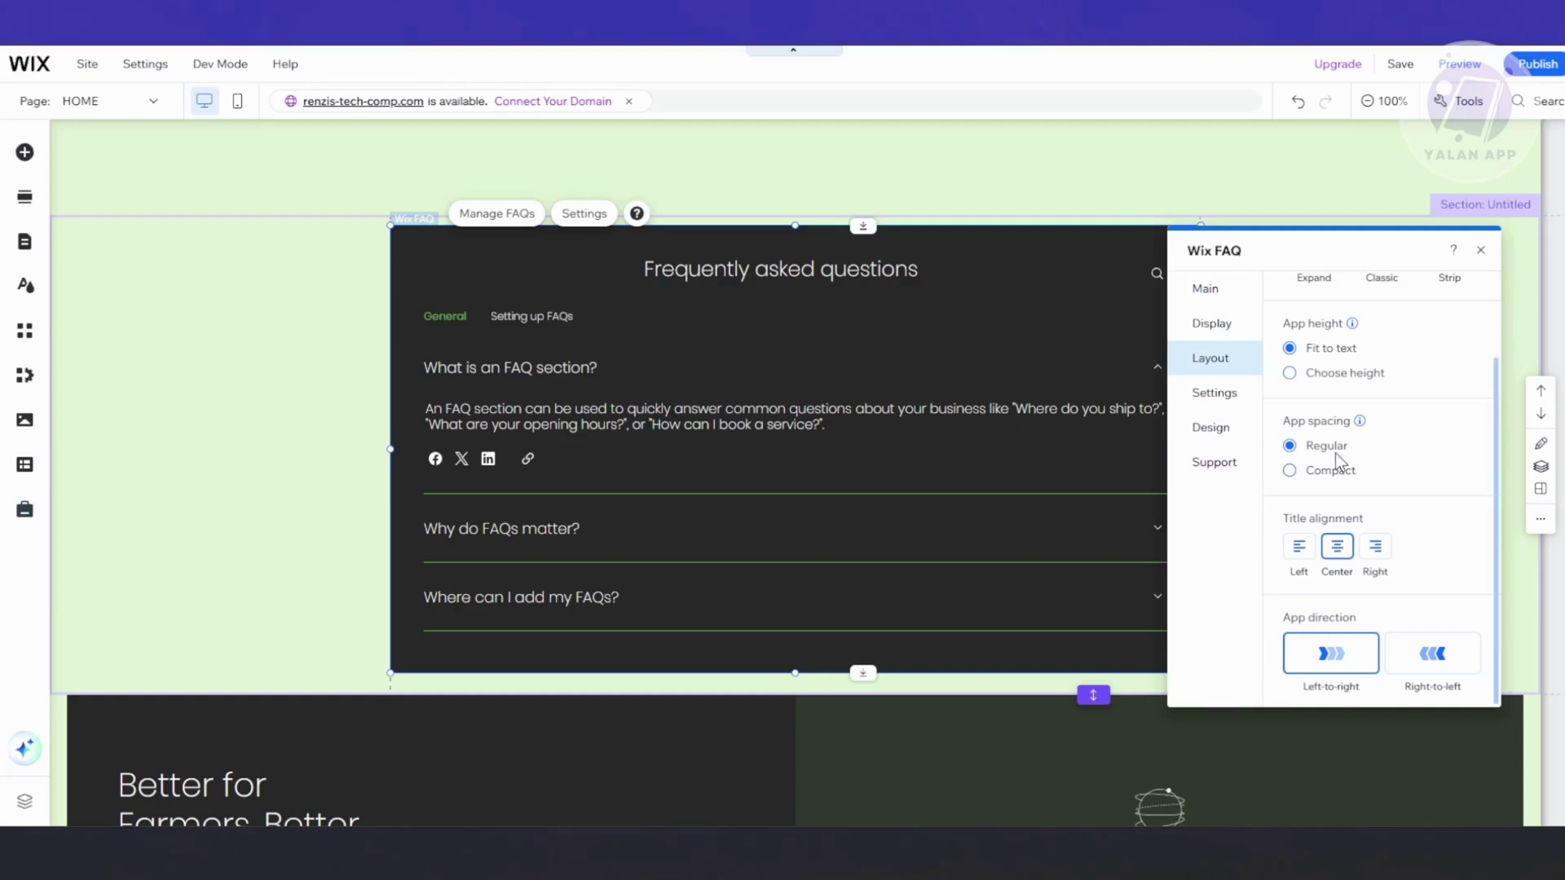
# Step: Review the app Settings, then the Header & Background and Questions & Answers design options
pyautogui.click(1218, 400)
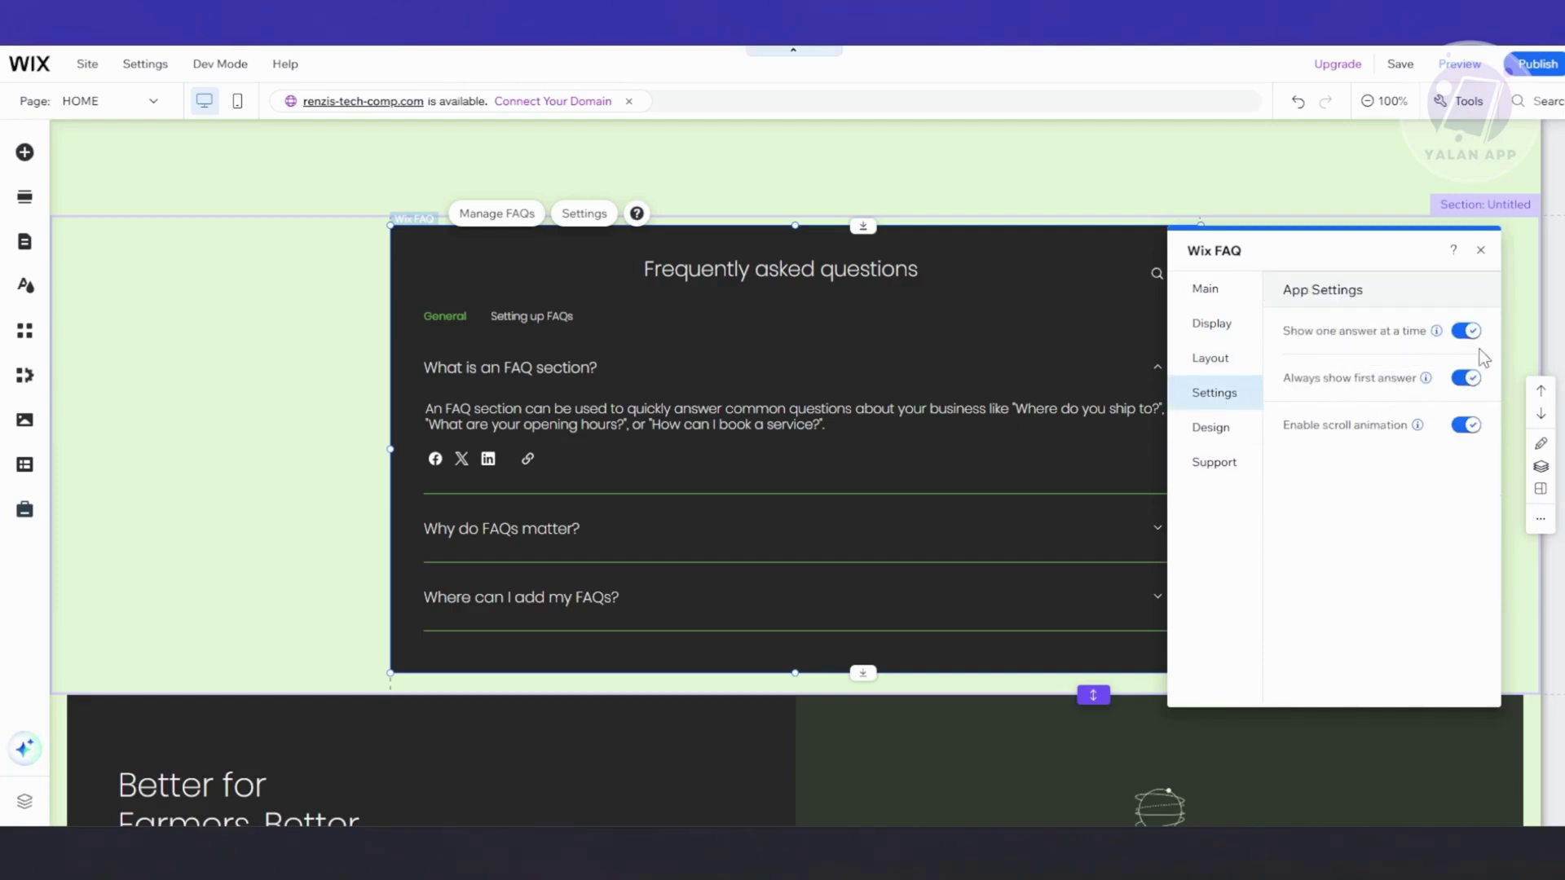
pyautogui.click(1225, 429)
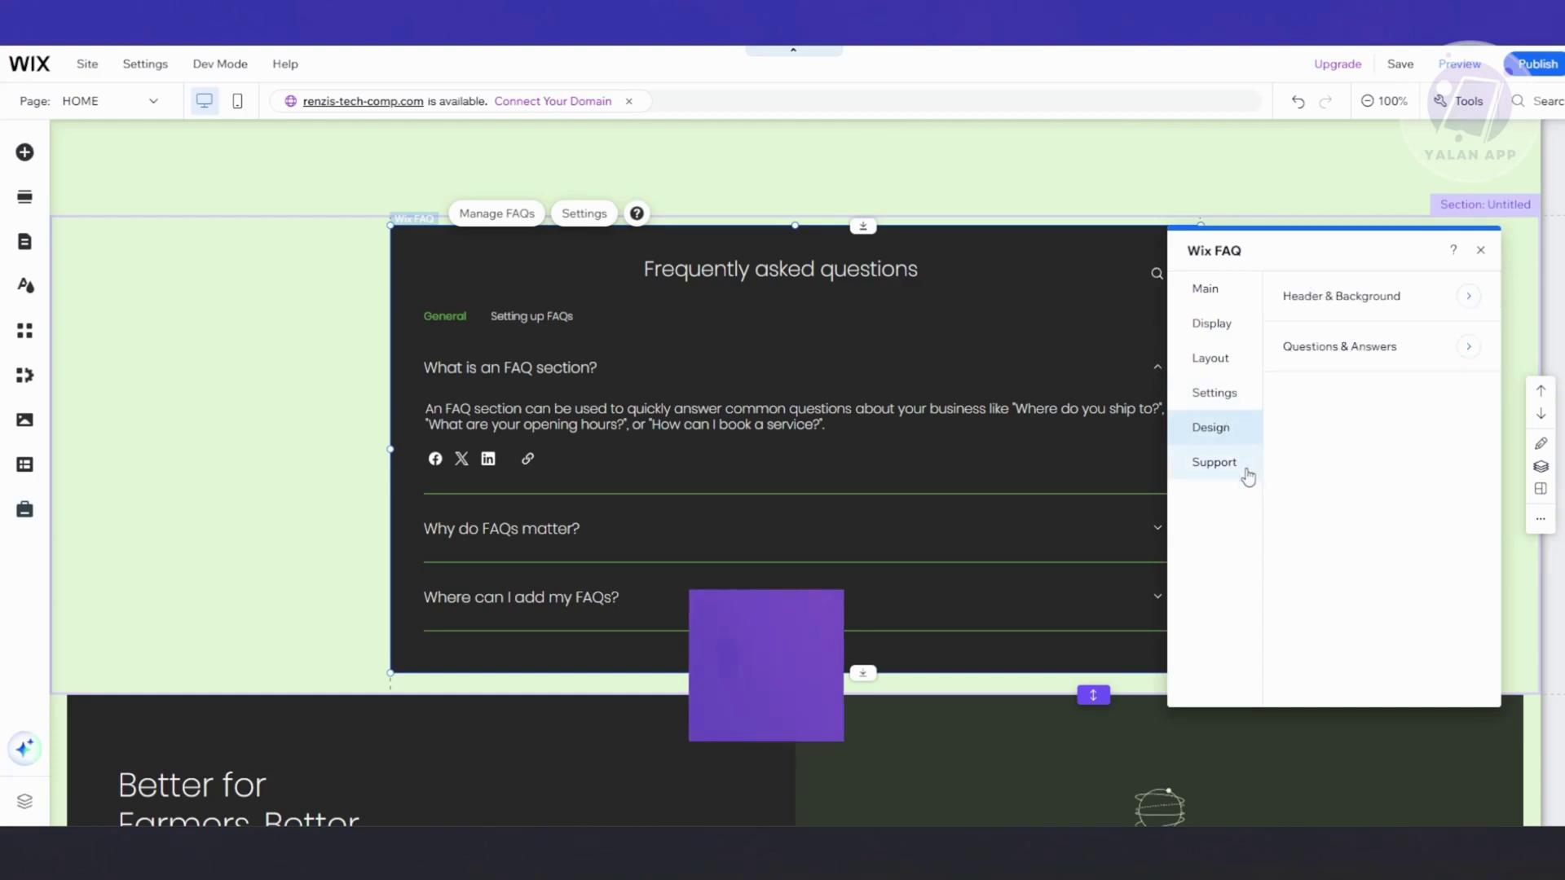
pyautogui.click(1398, 300)
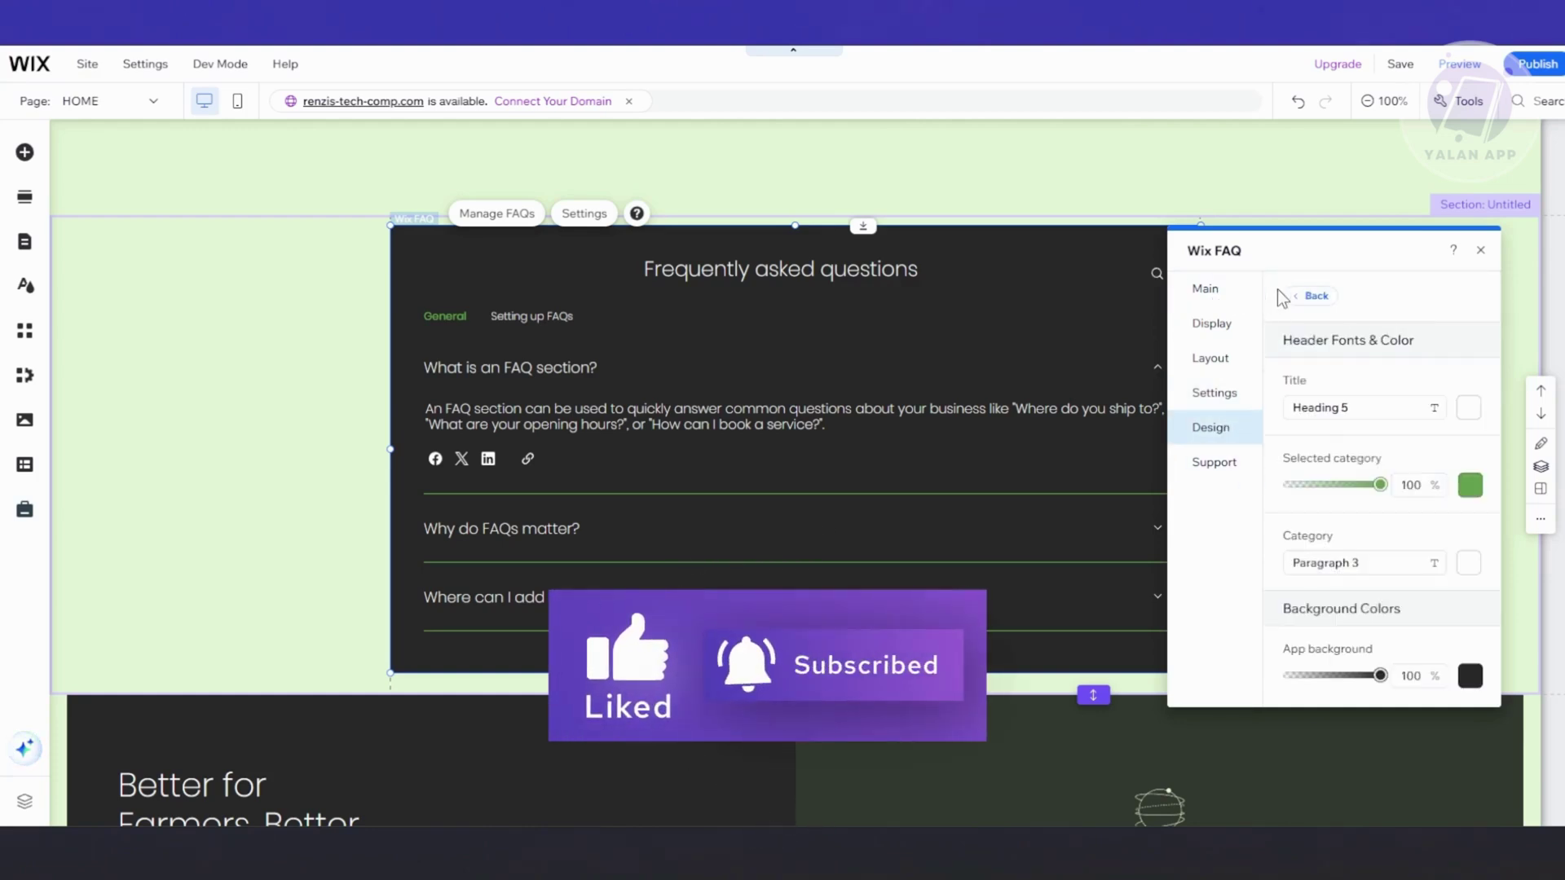
pyautogui.click(1310, 298)
pyautogui.click(1390, 352)
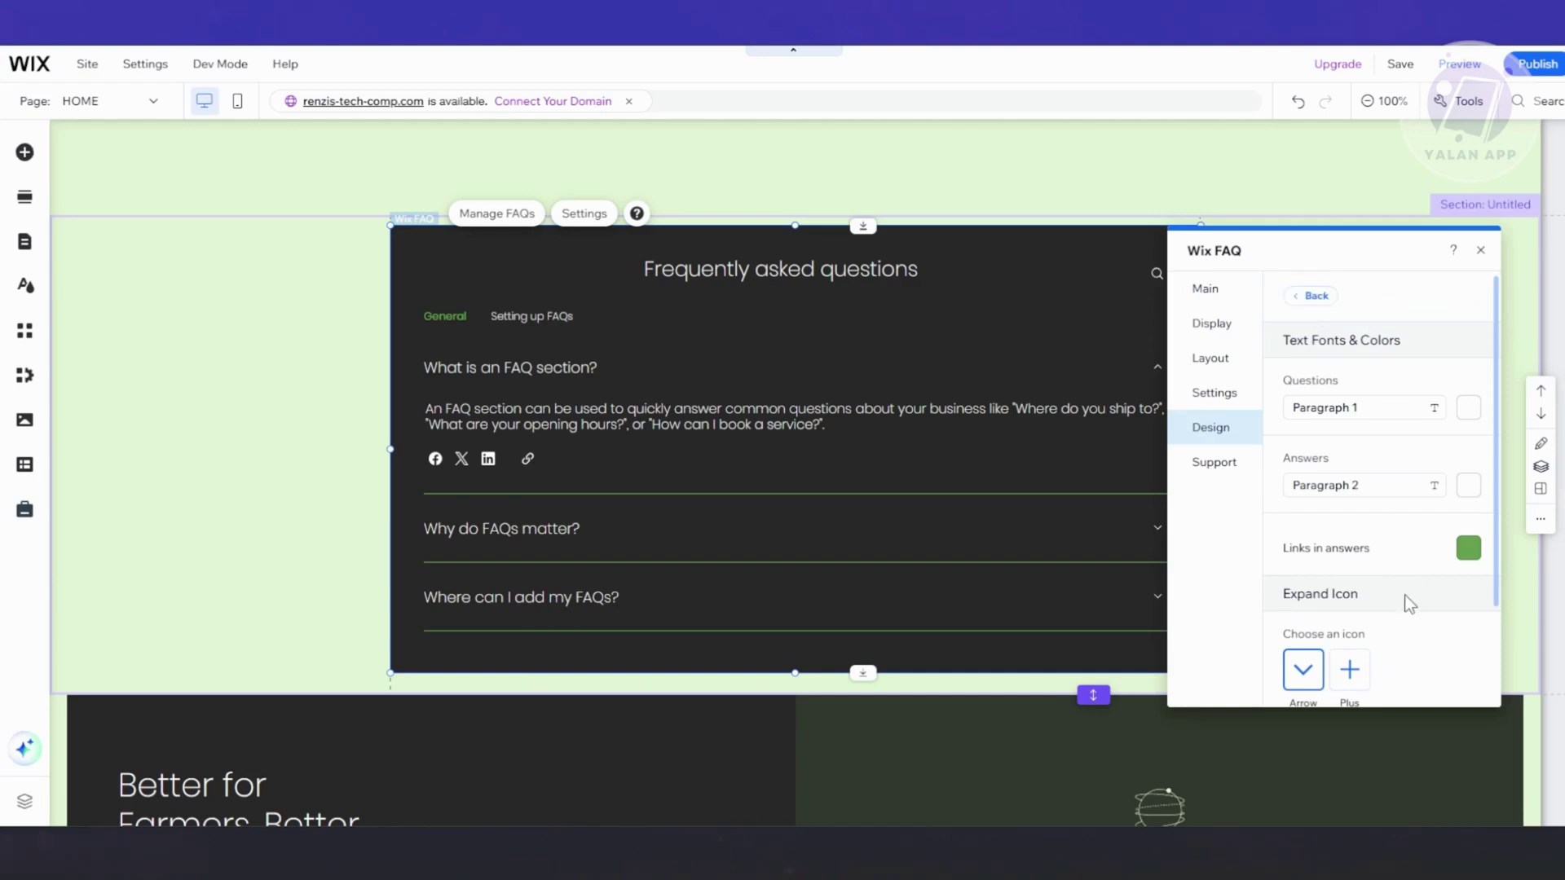
pyautogui.scroll(-3, 1459, 516)
pyautogui.scroll(3, 1455, 511)
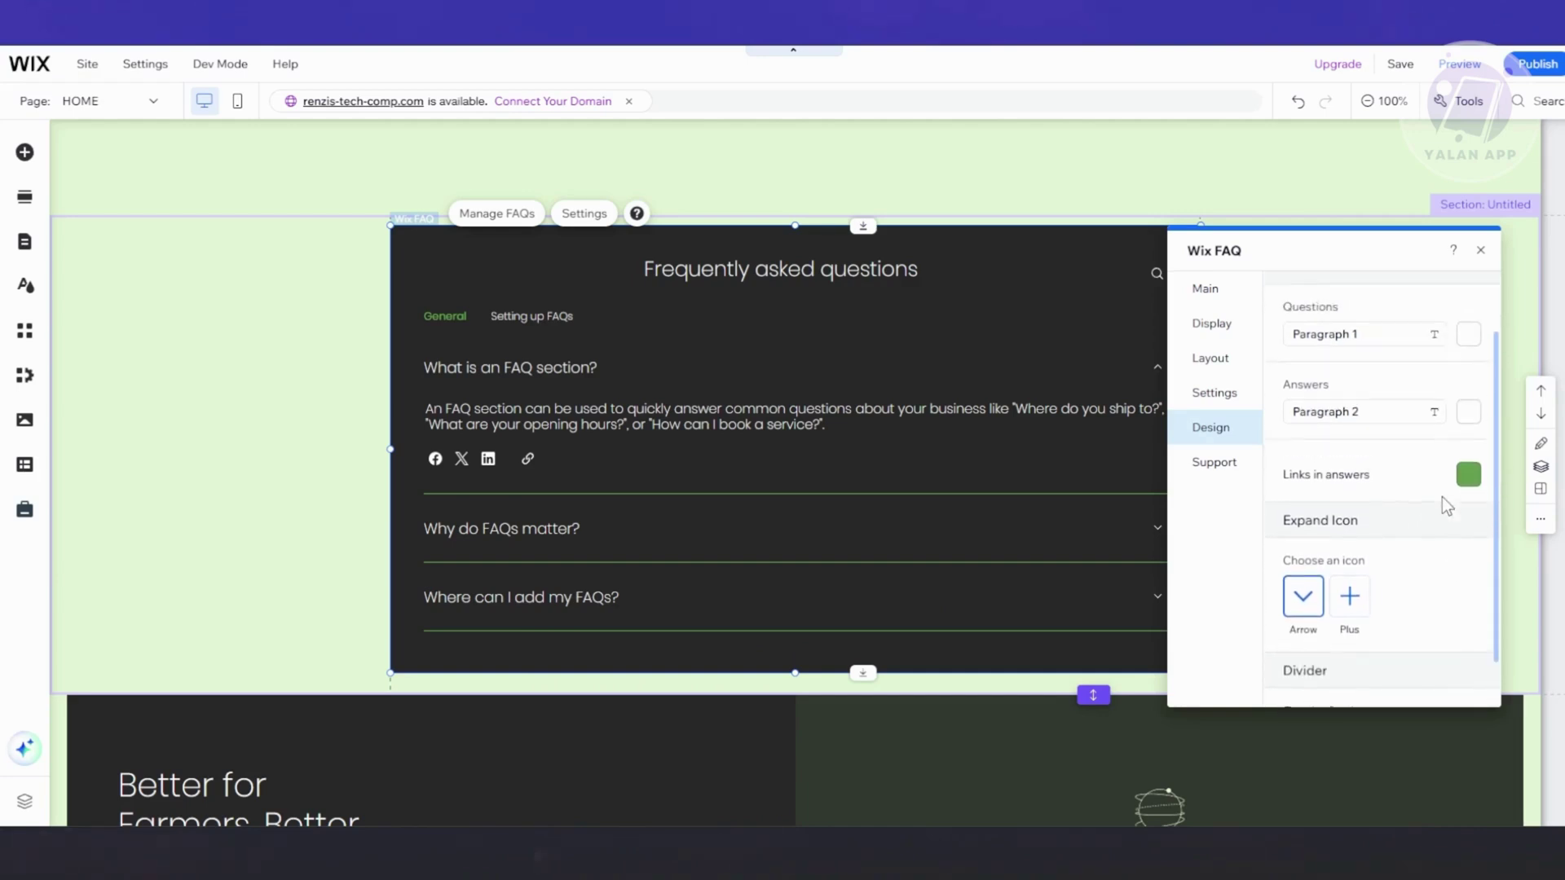
pyautogui.click(1315, 297)
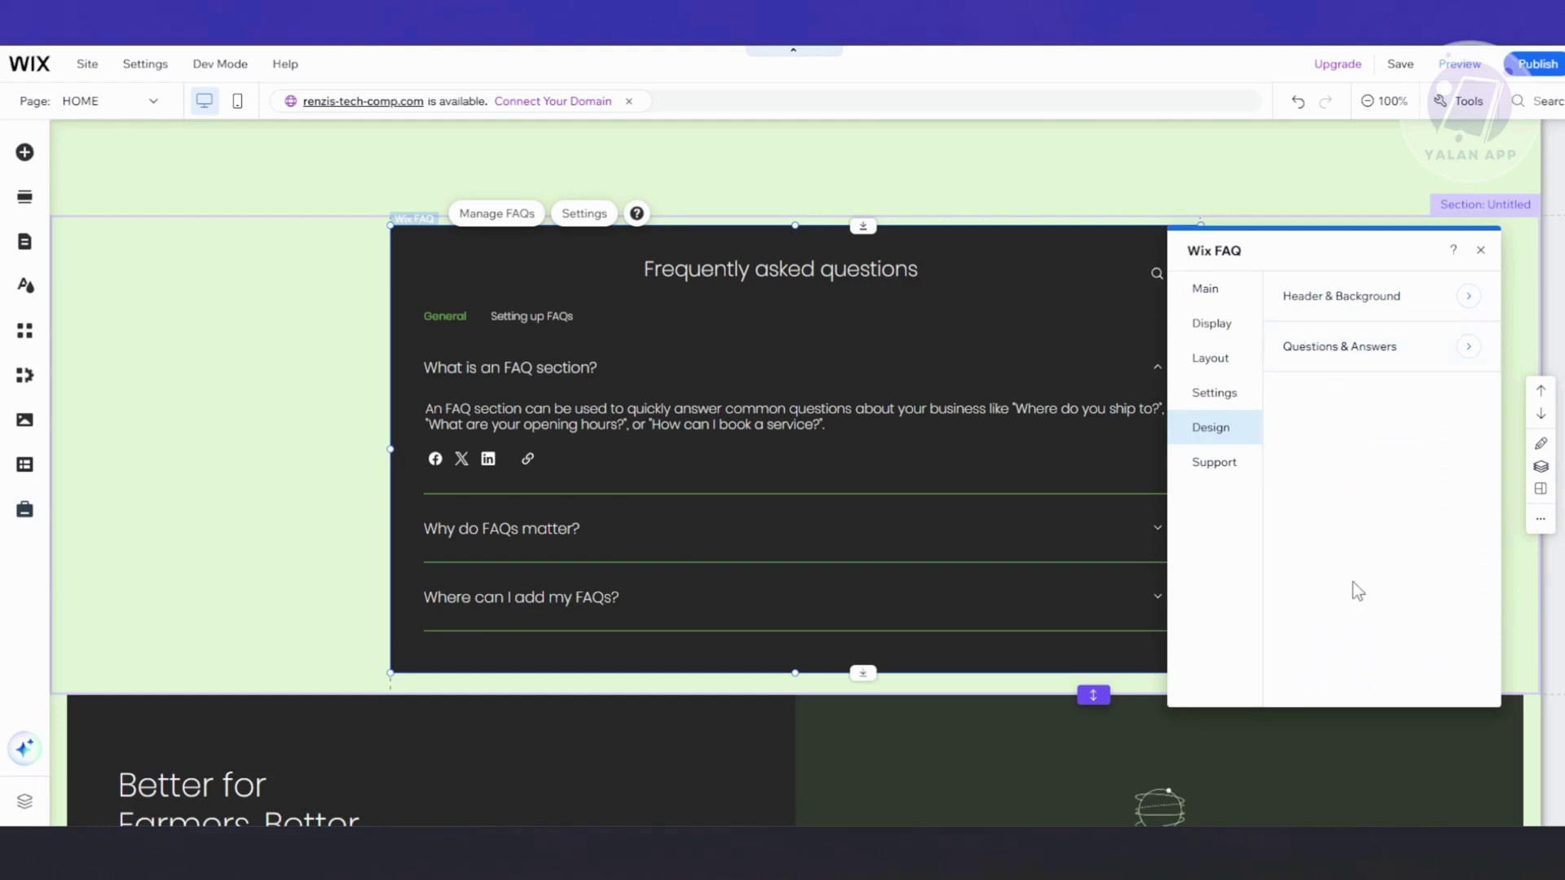
# Step: Check the Support links, close the Wix FAQ settings, and start Manage FAQs from the widget
pyautogui.click(1239, 458)
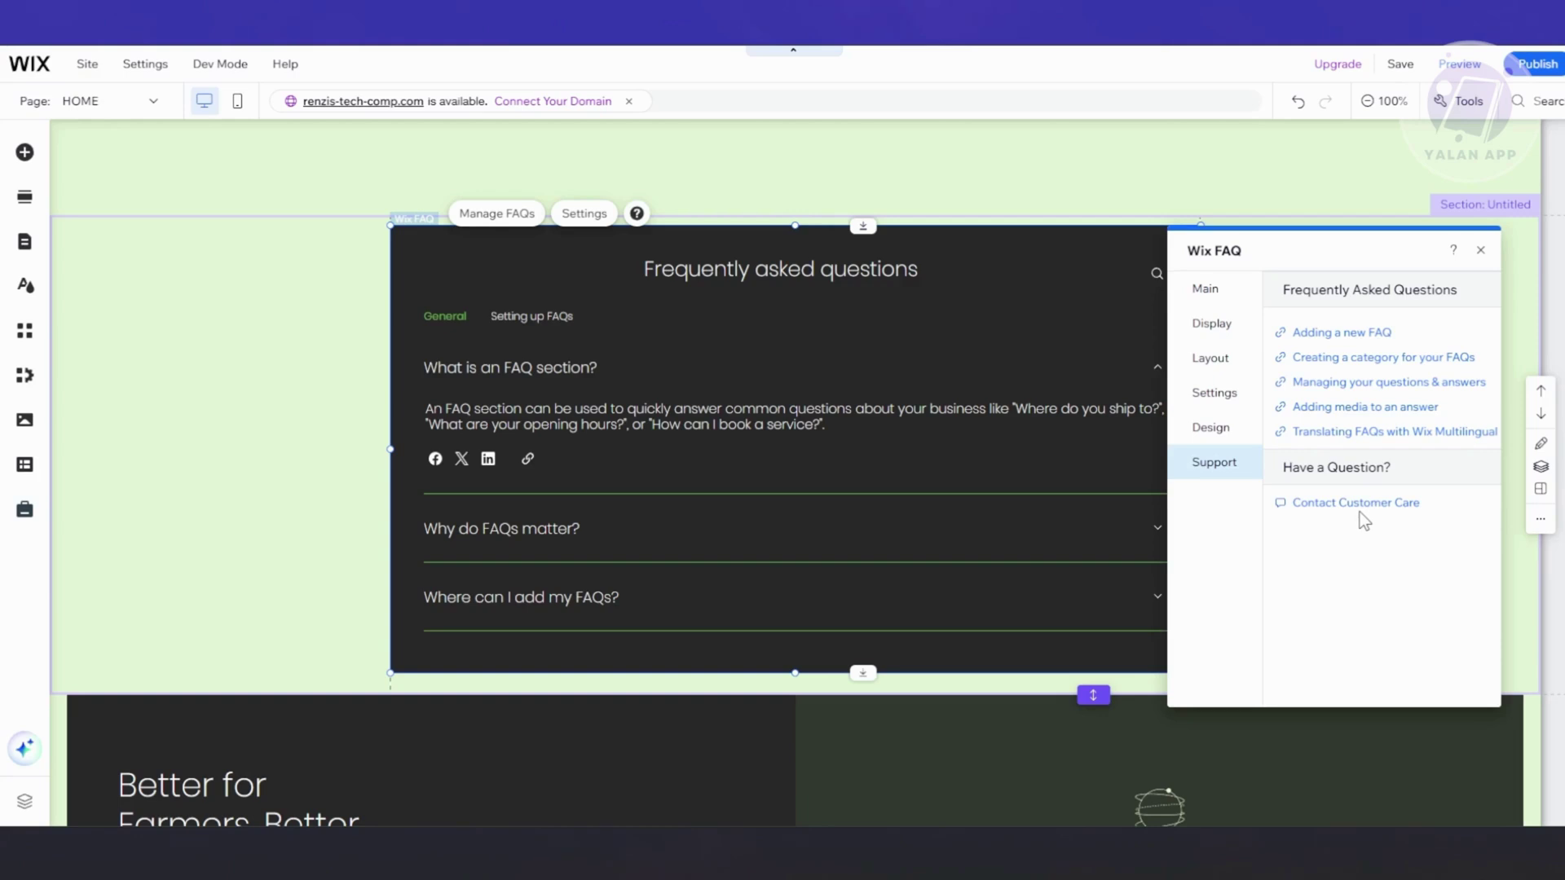
pyautogui.click(1481, 251)
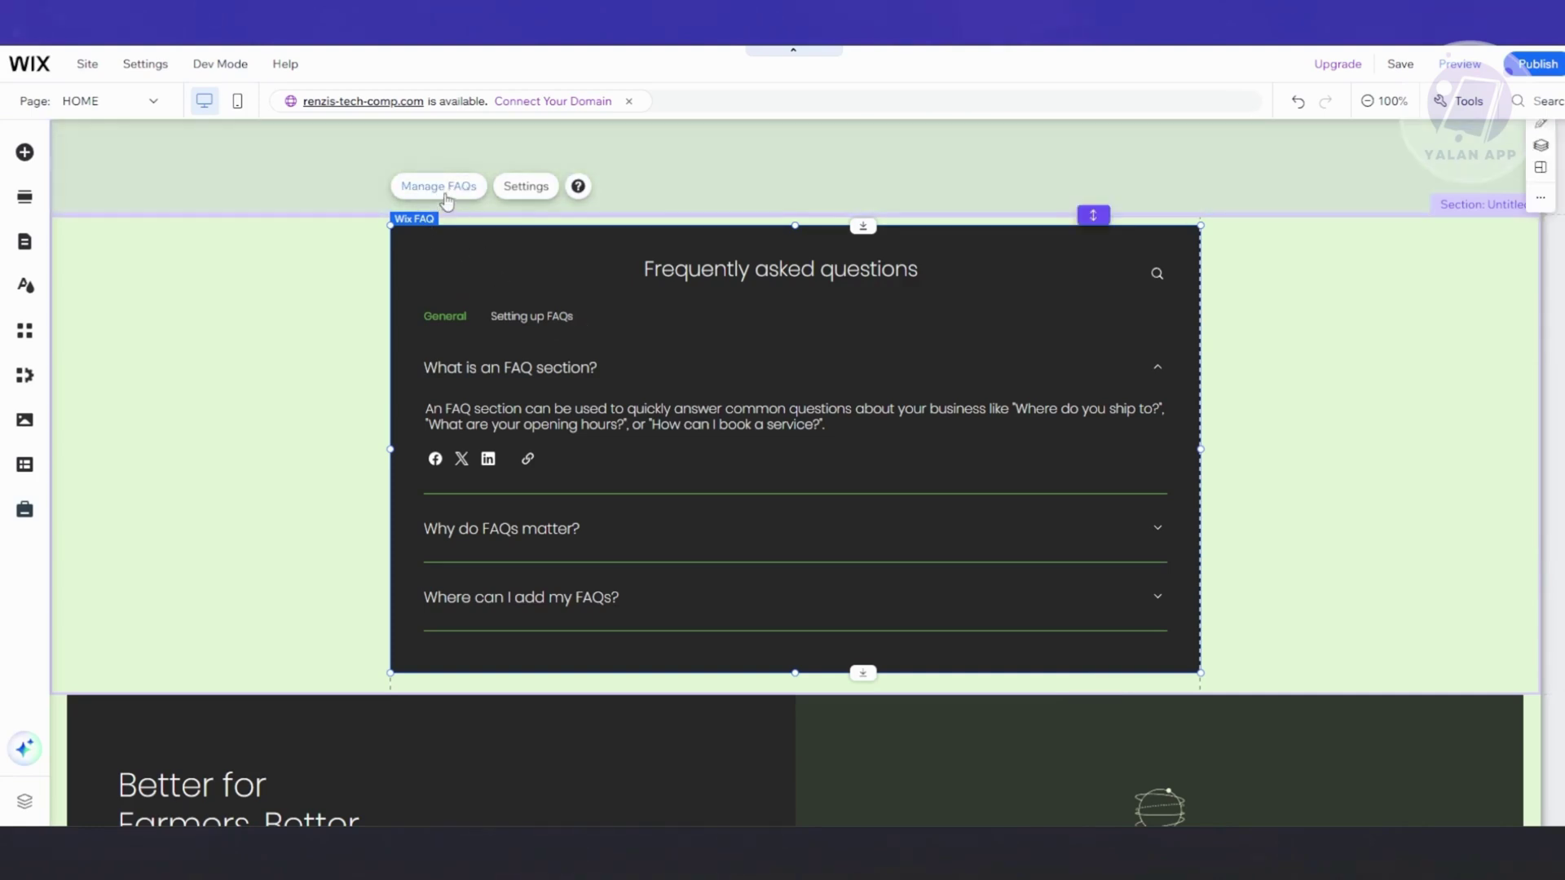
pyautogui.click(441, 187)
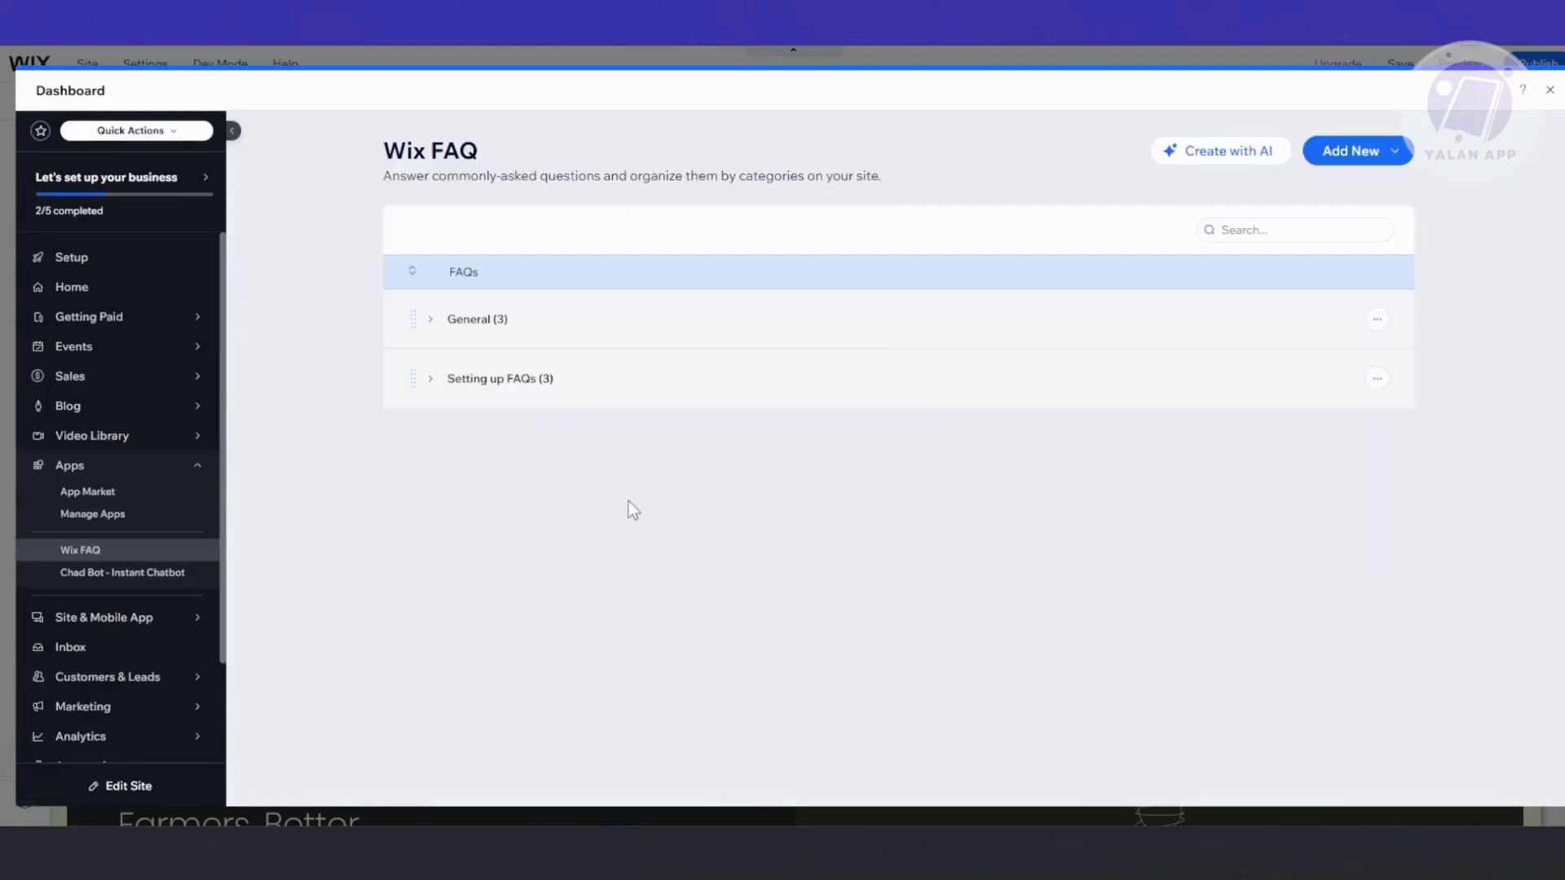
# Step: Expand the General (3) FAQ category and open the Add New menu
pyautogui.click(429, 322)
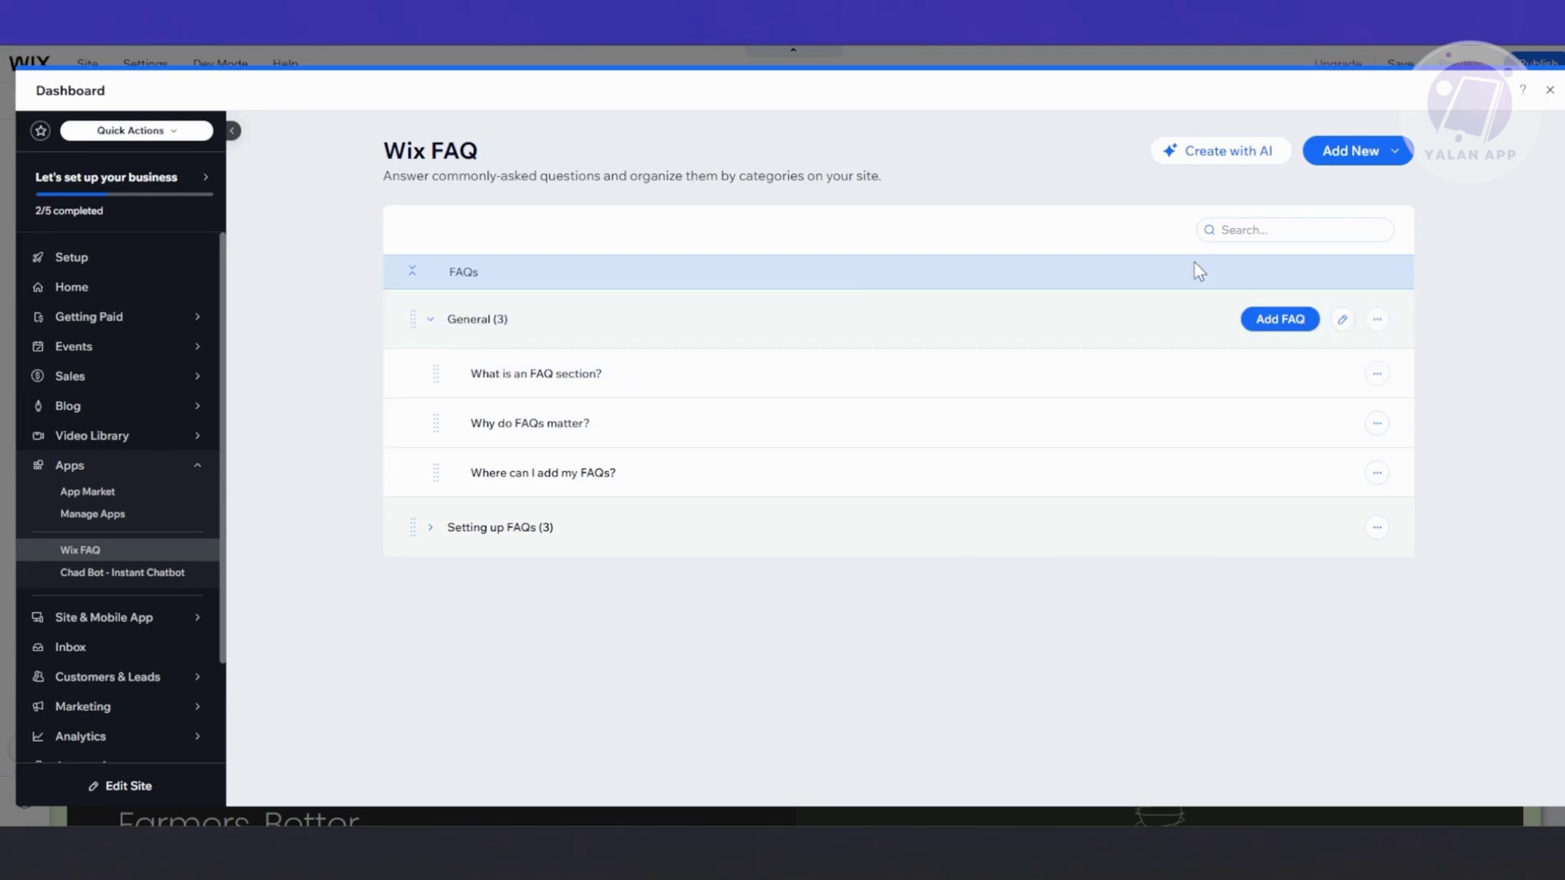
pyautogui.click(1394, 153)
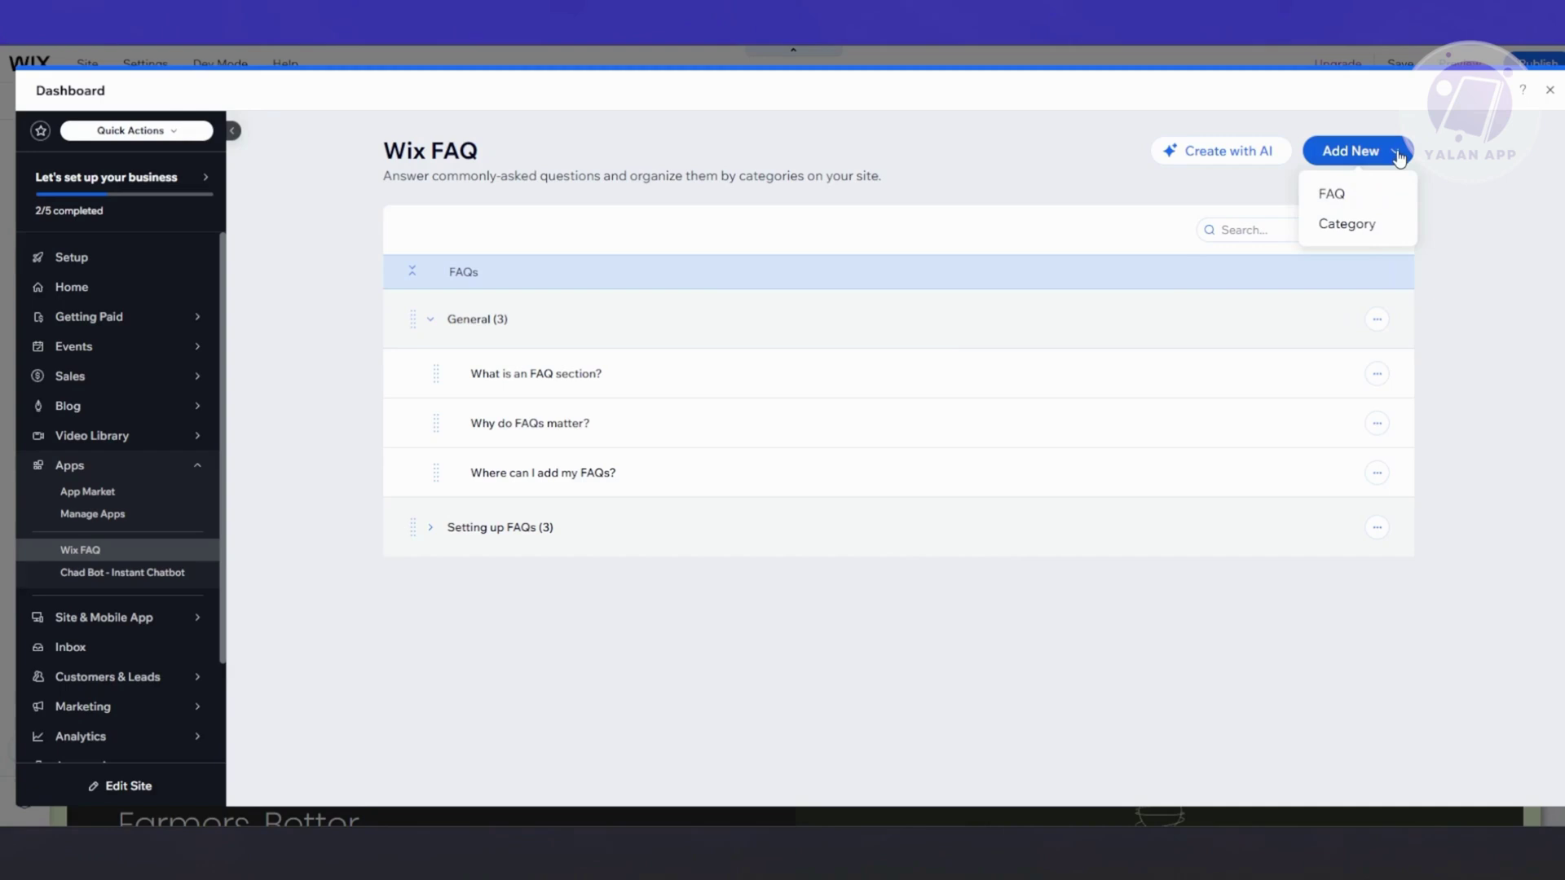
# Step: Save a new FAQ category named SAMPLE CATEGORY, then start adding a new FAQ
pyautogui.click(1357, 224)
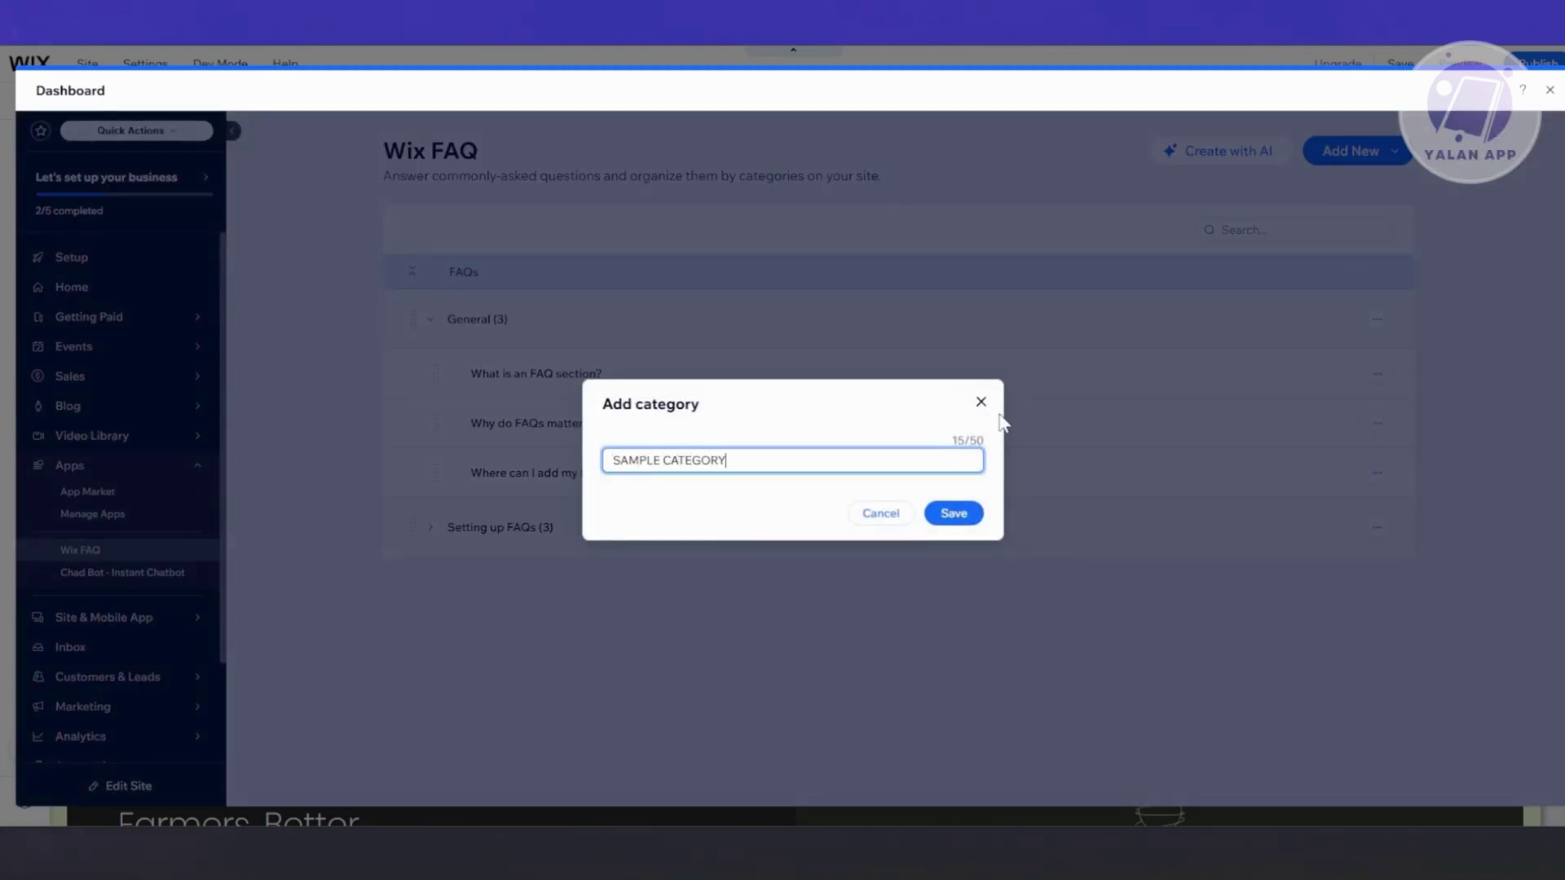
pyautogui.click(954, 513)
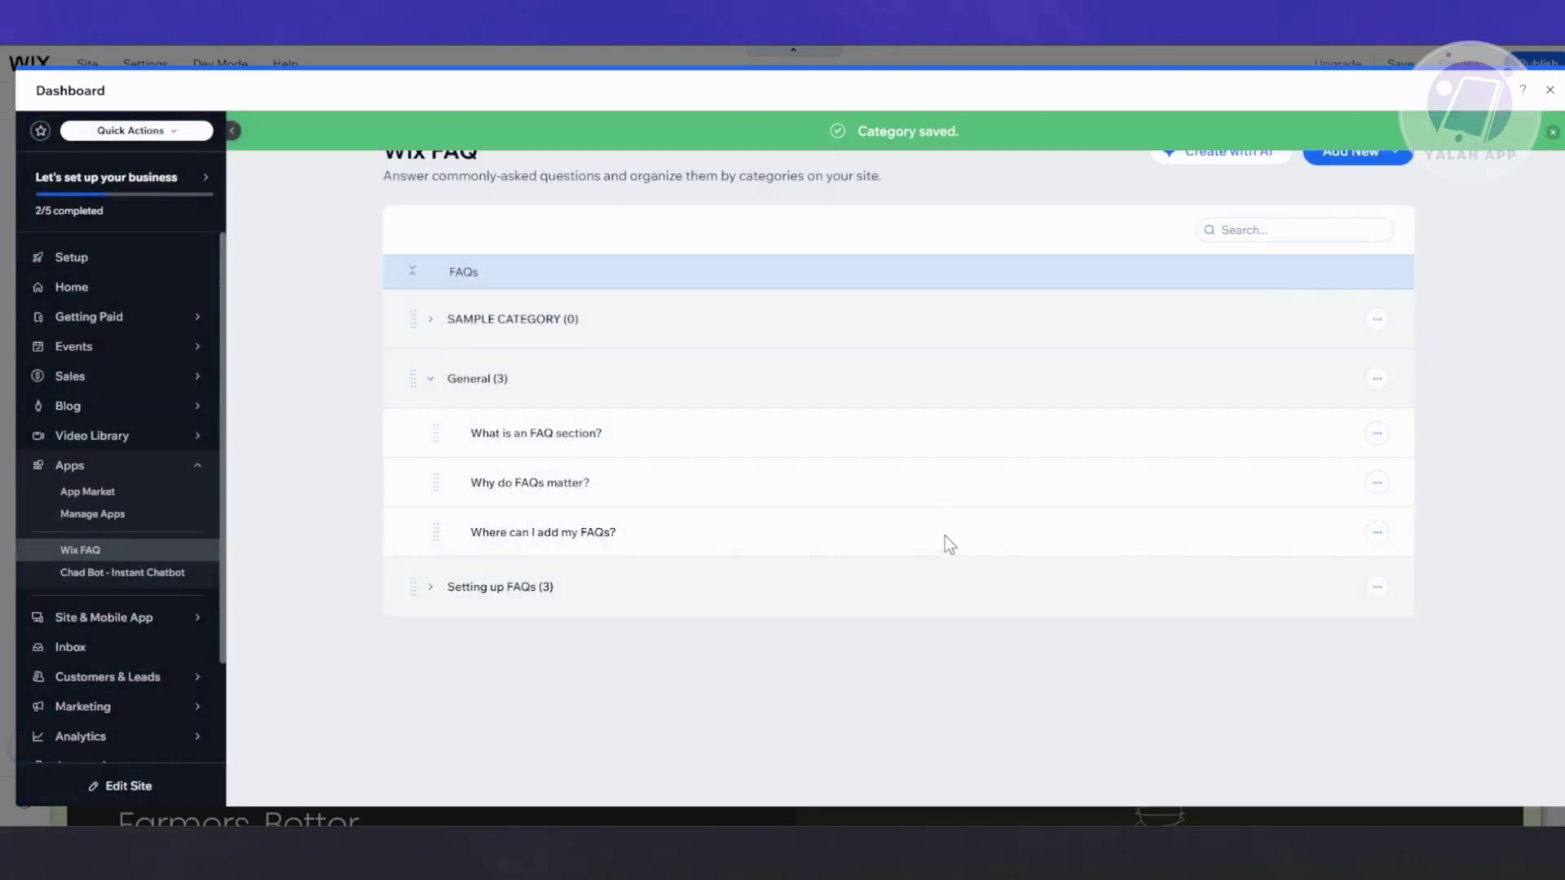
pyautogui.click(1391, 167)
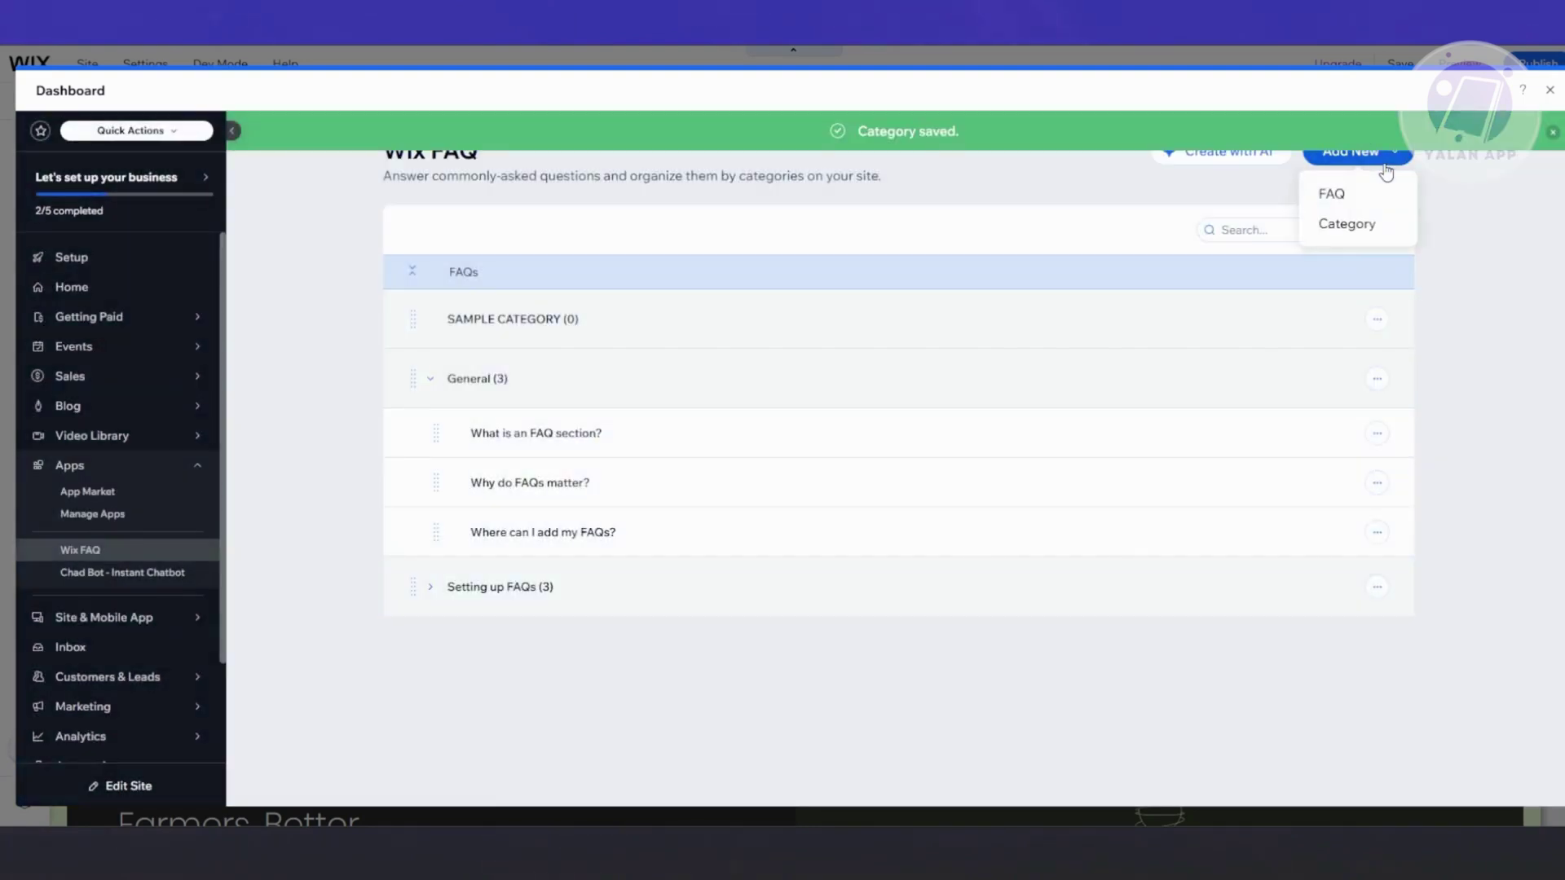
pyautogui.click(1333, 192)
# Step: Save the FAQ 'WHAT ARE YOURE PRODUCTS?' with answer SAMPLE ANSWER under SAMPLE CATEGORY
pyautogui.click(557, 321)
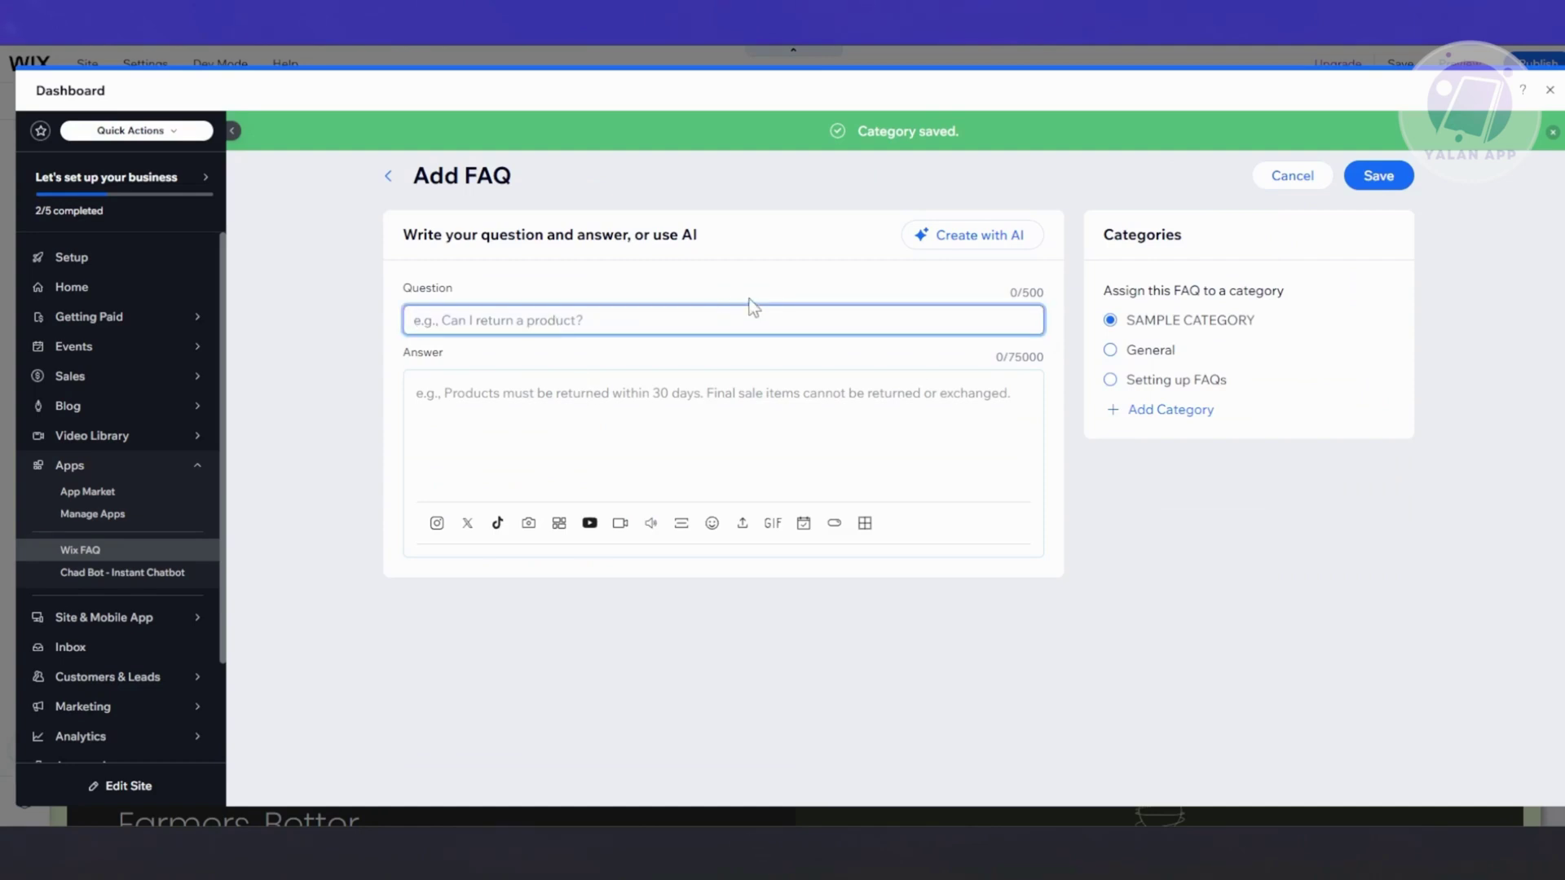
pyautogui.write('wHAT ARE YOURE')
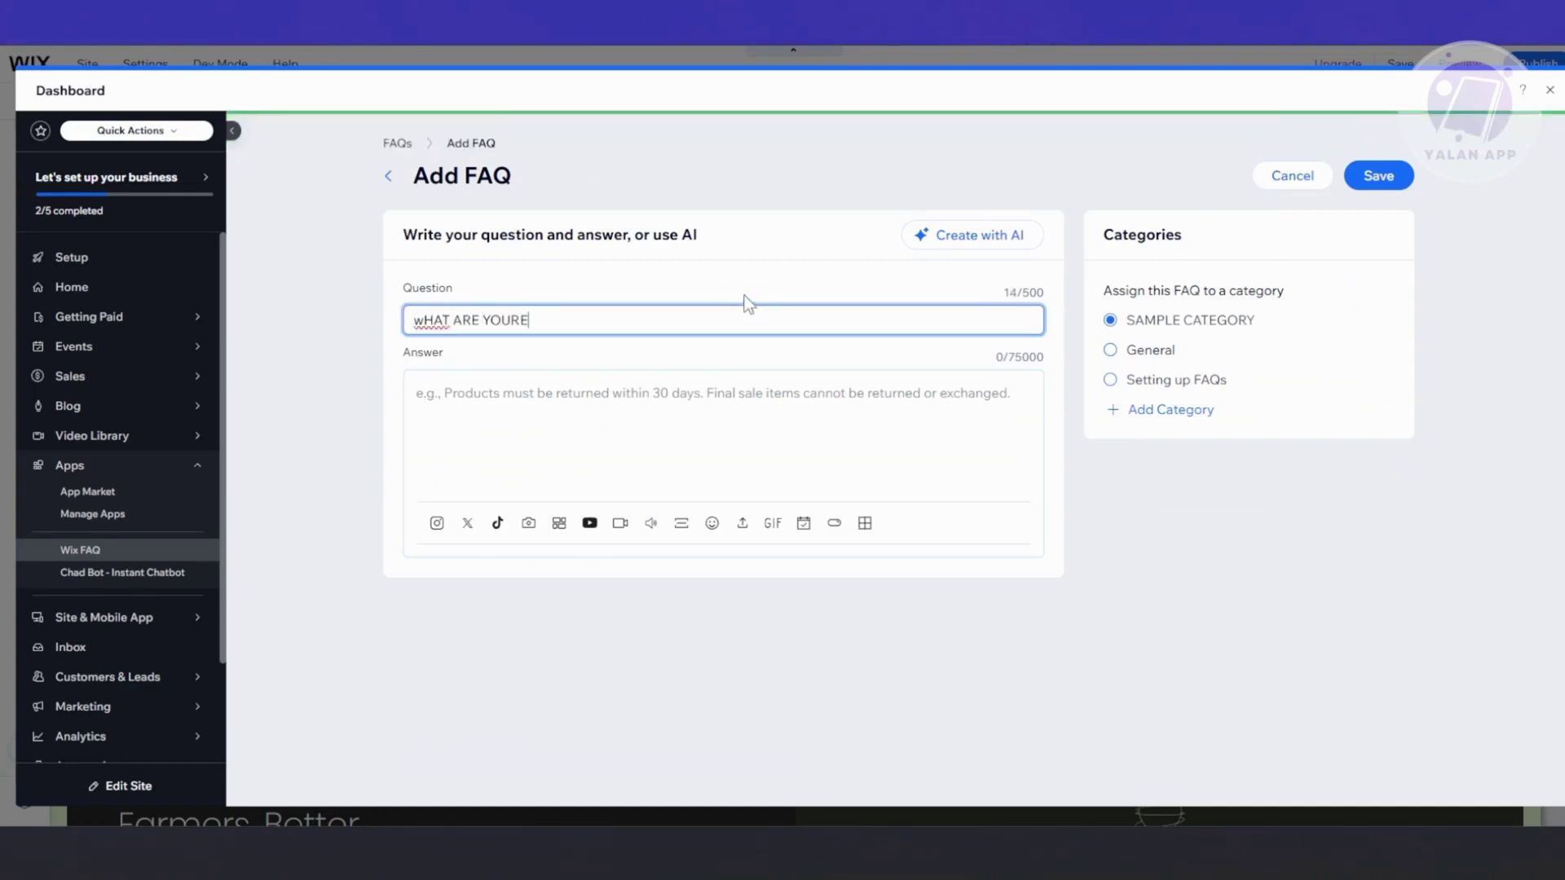
pyautogui.write(' PRODUCTS')
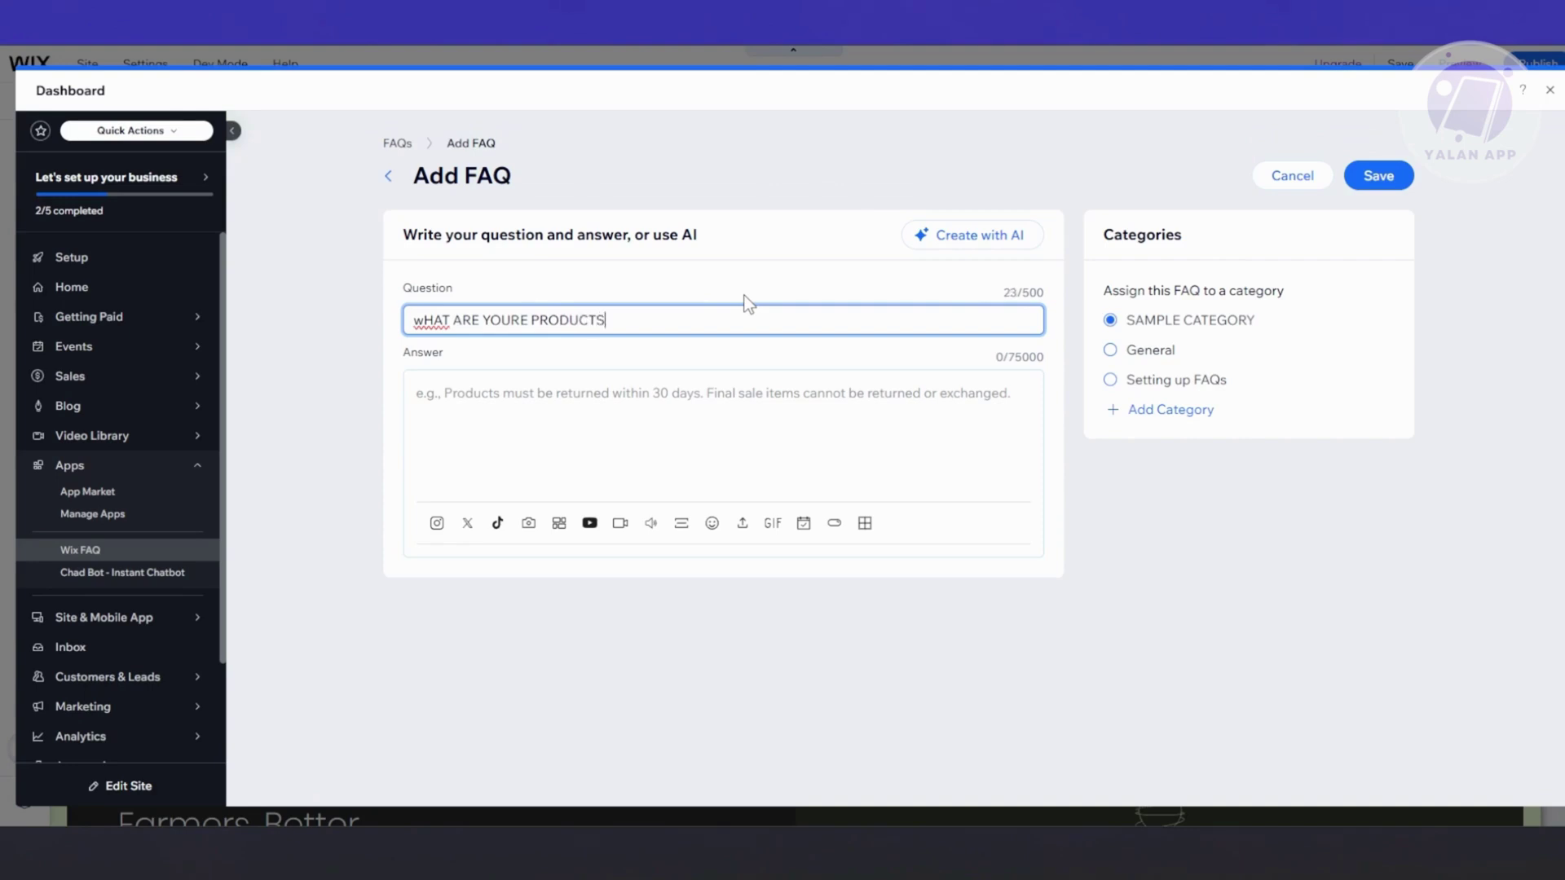
pyautogui.write('?')
pyautogui.press('BackSpace')
pyautogui.write('W')
pyautogui.click(474, 344)
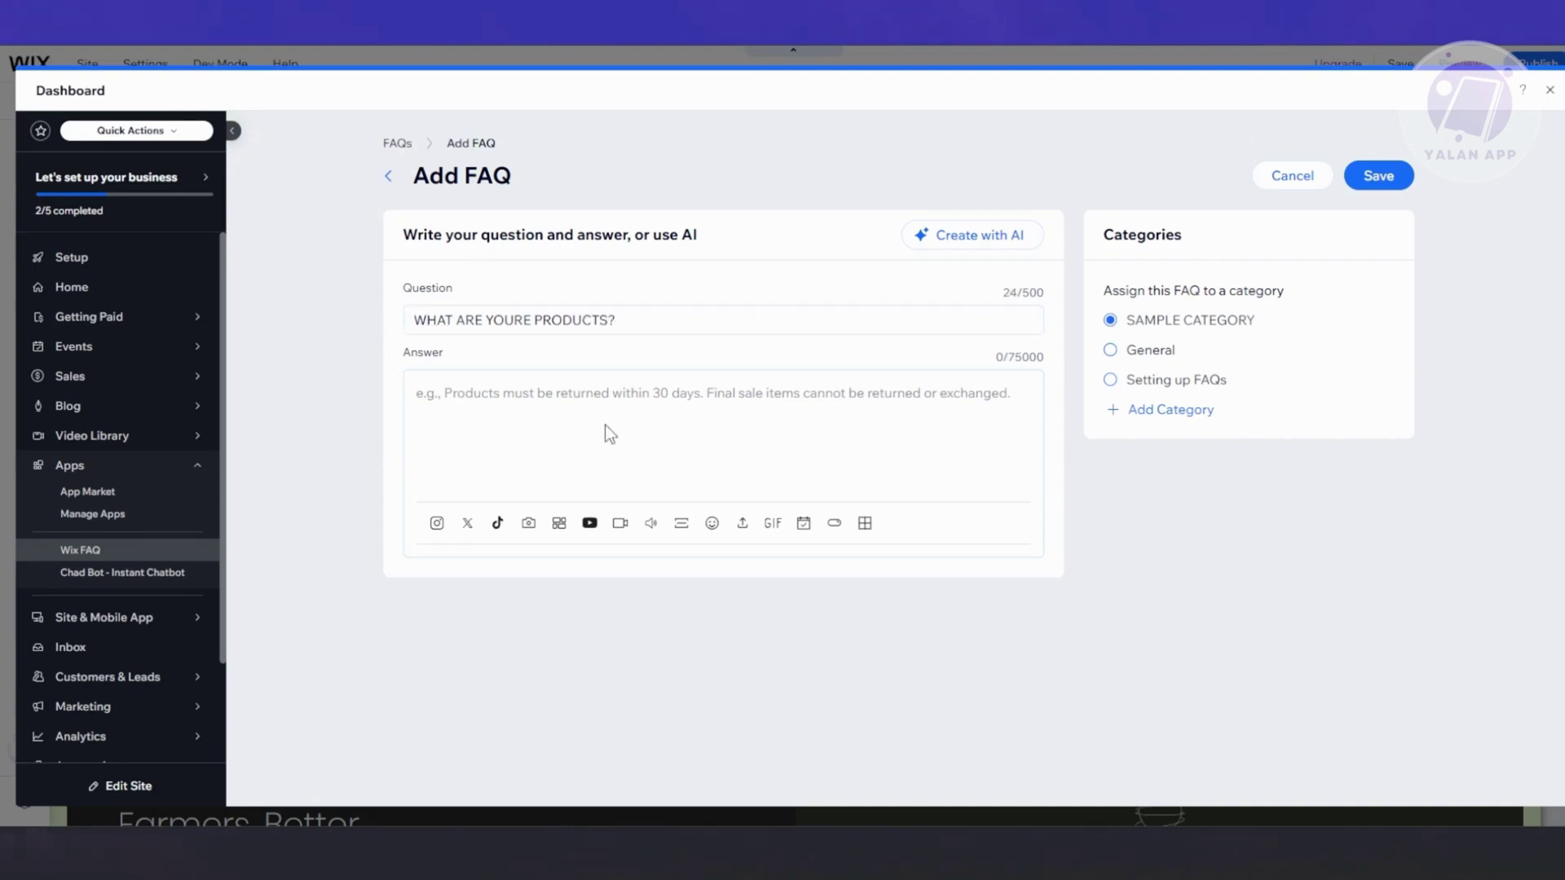
pyautogui.click(585, 392)
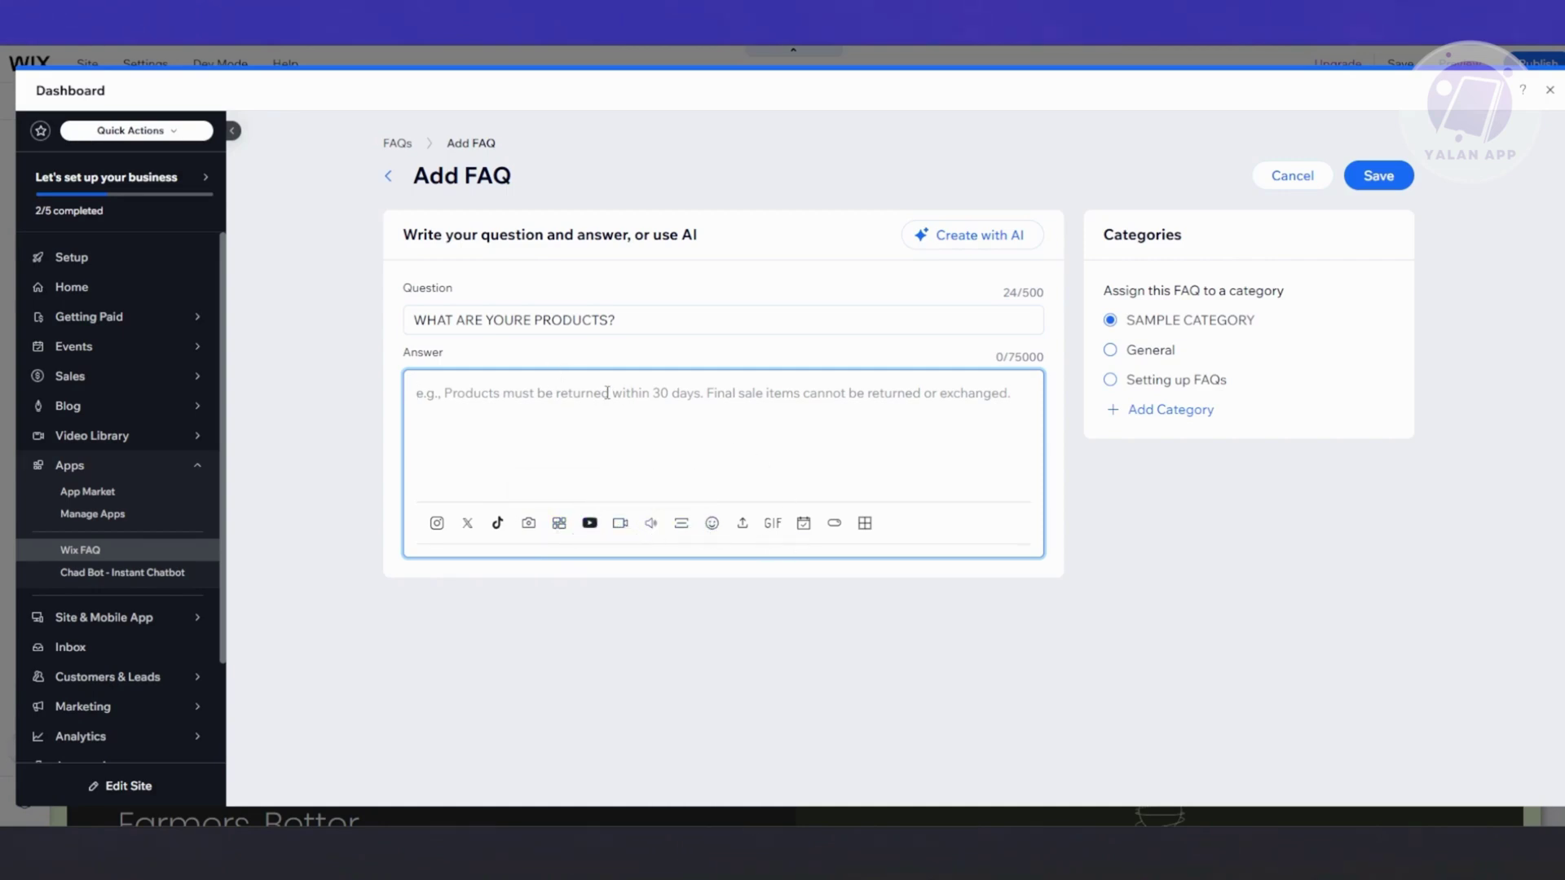
pyautogui.write('SAMPLE ANSWER')
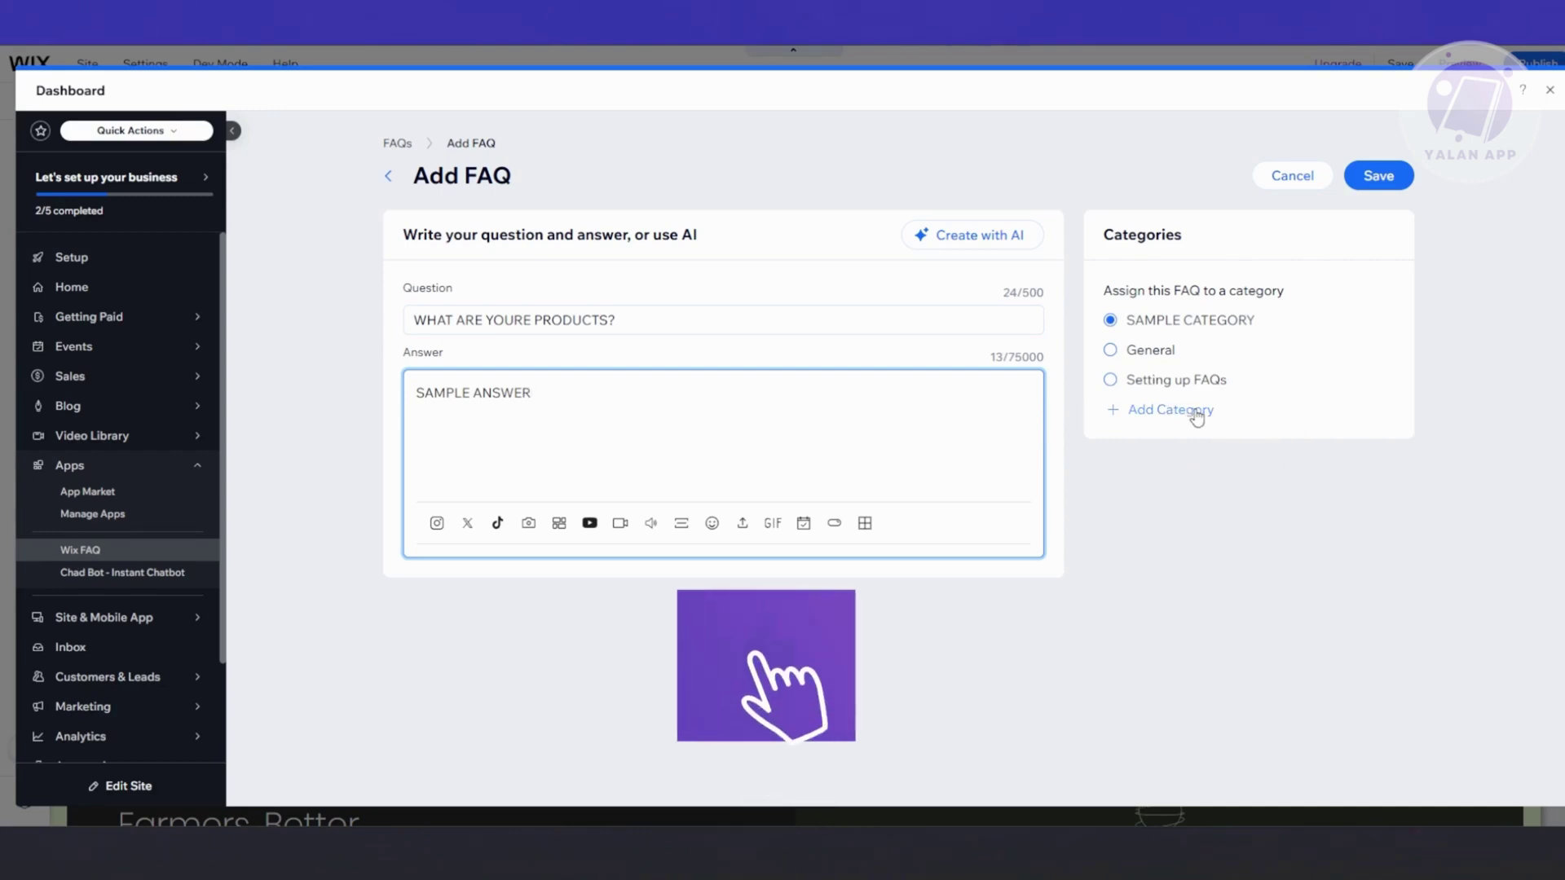
pyautogui.click(1396, 178)
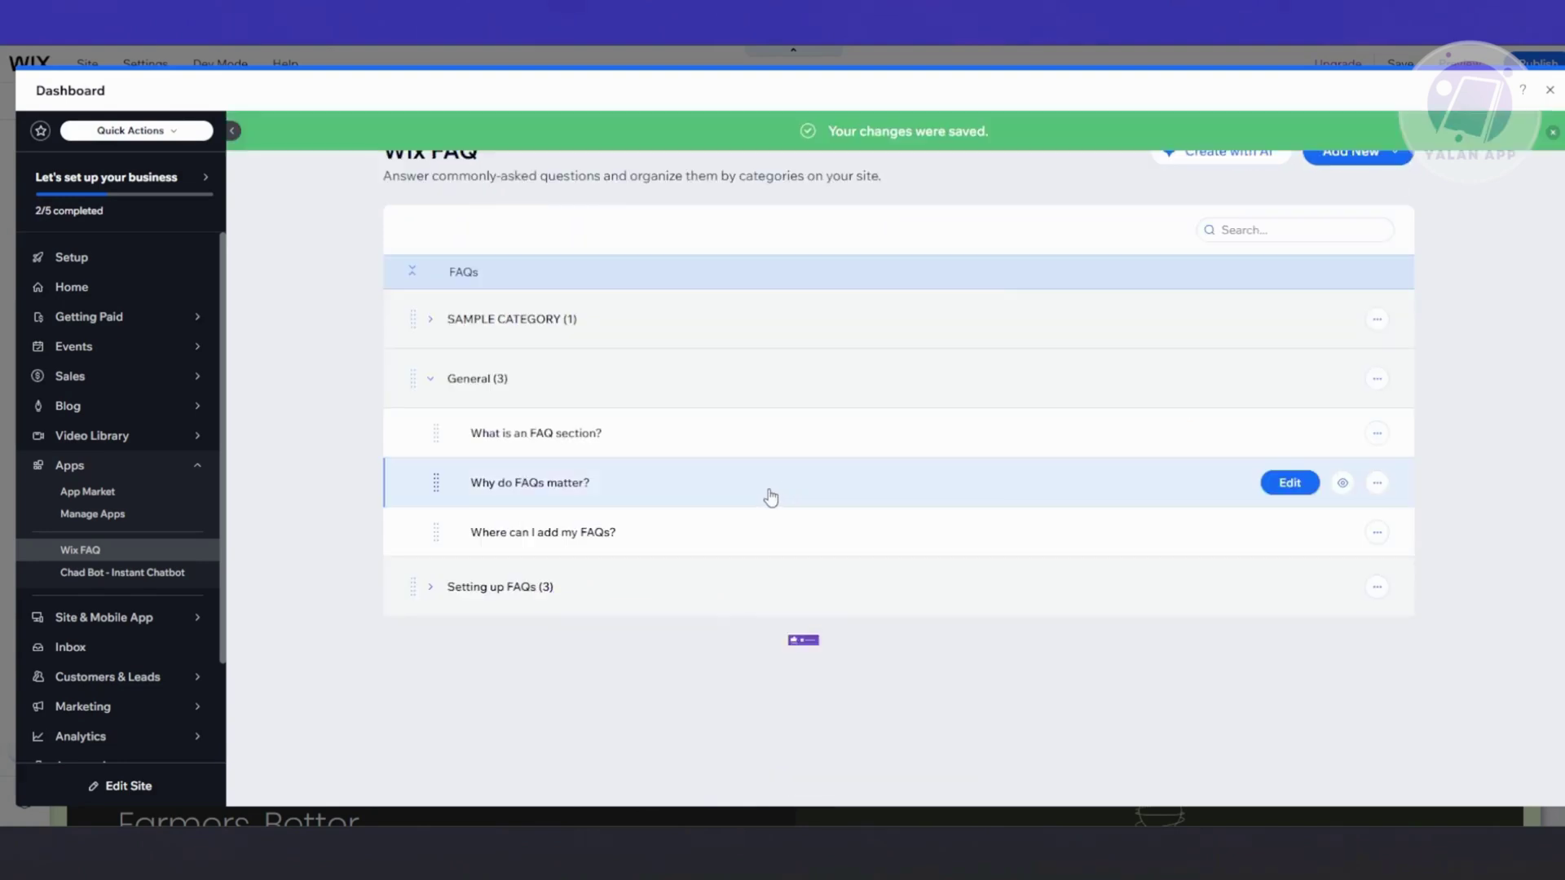
# Step: Expand SAMPLE CATEGORY and preview its new question to confirm it shows SAMPLE ANSWER
pyautogui.click(431, 318)
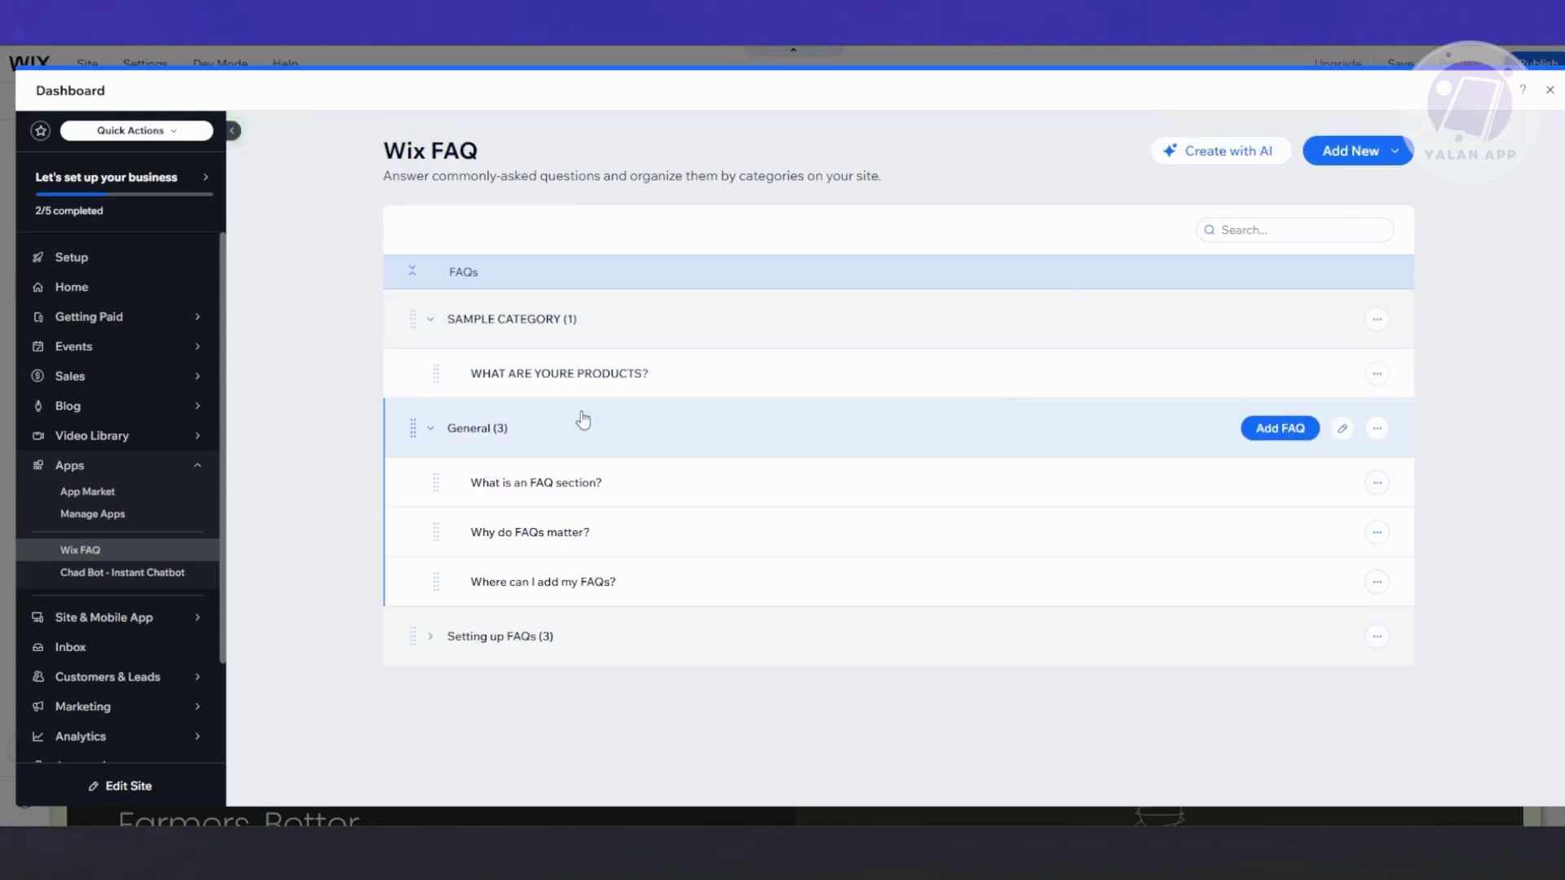
pyautogui.click(1377, 377)
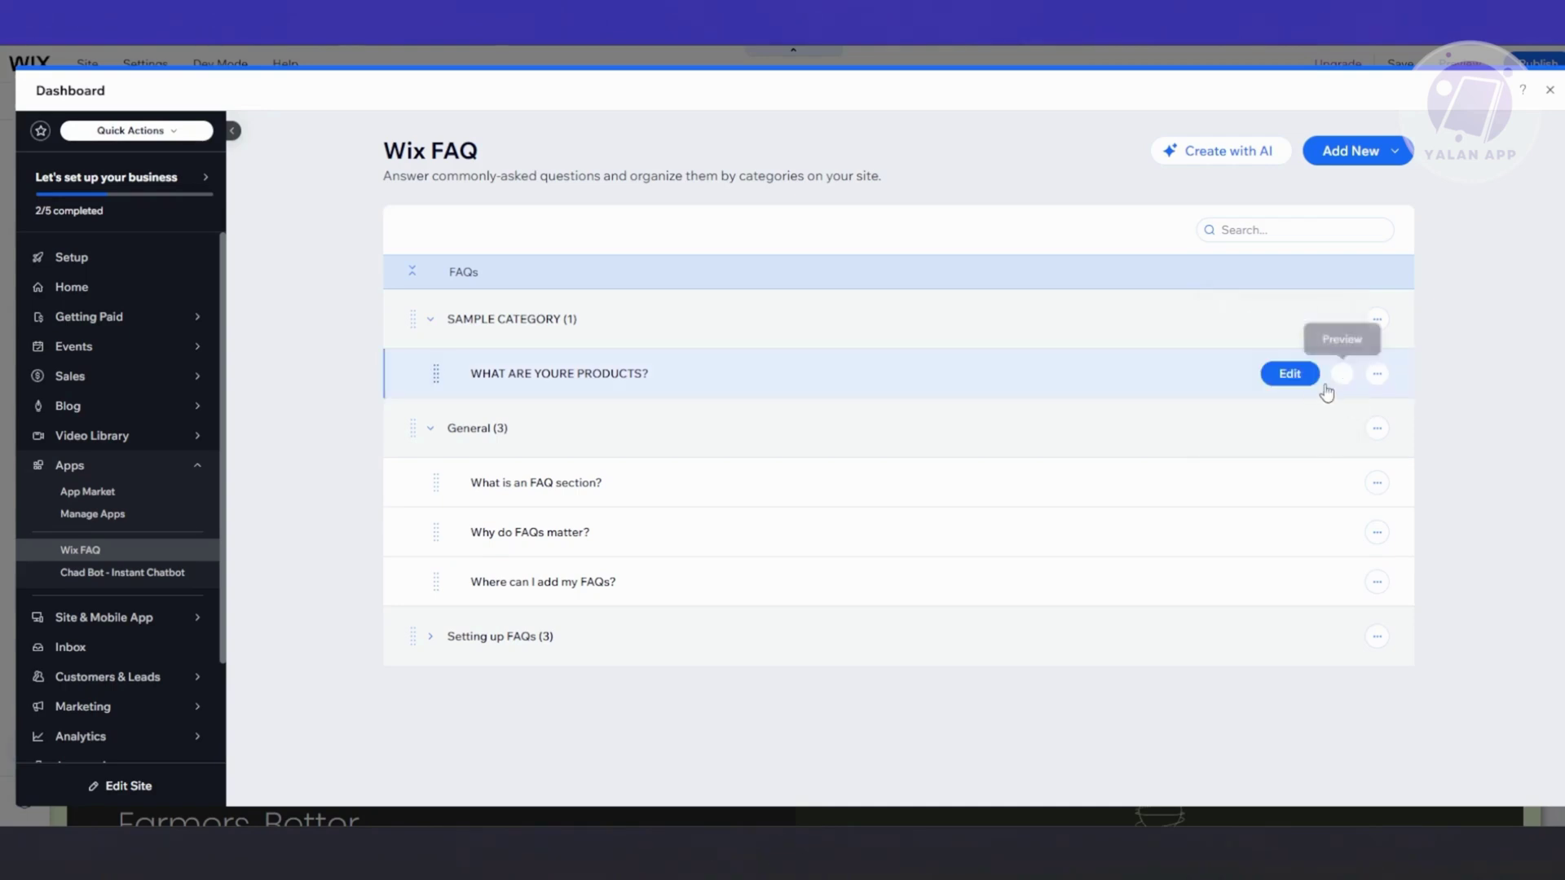
pyautogui.click(1282, 377)
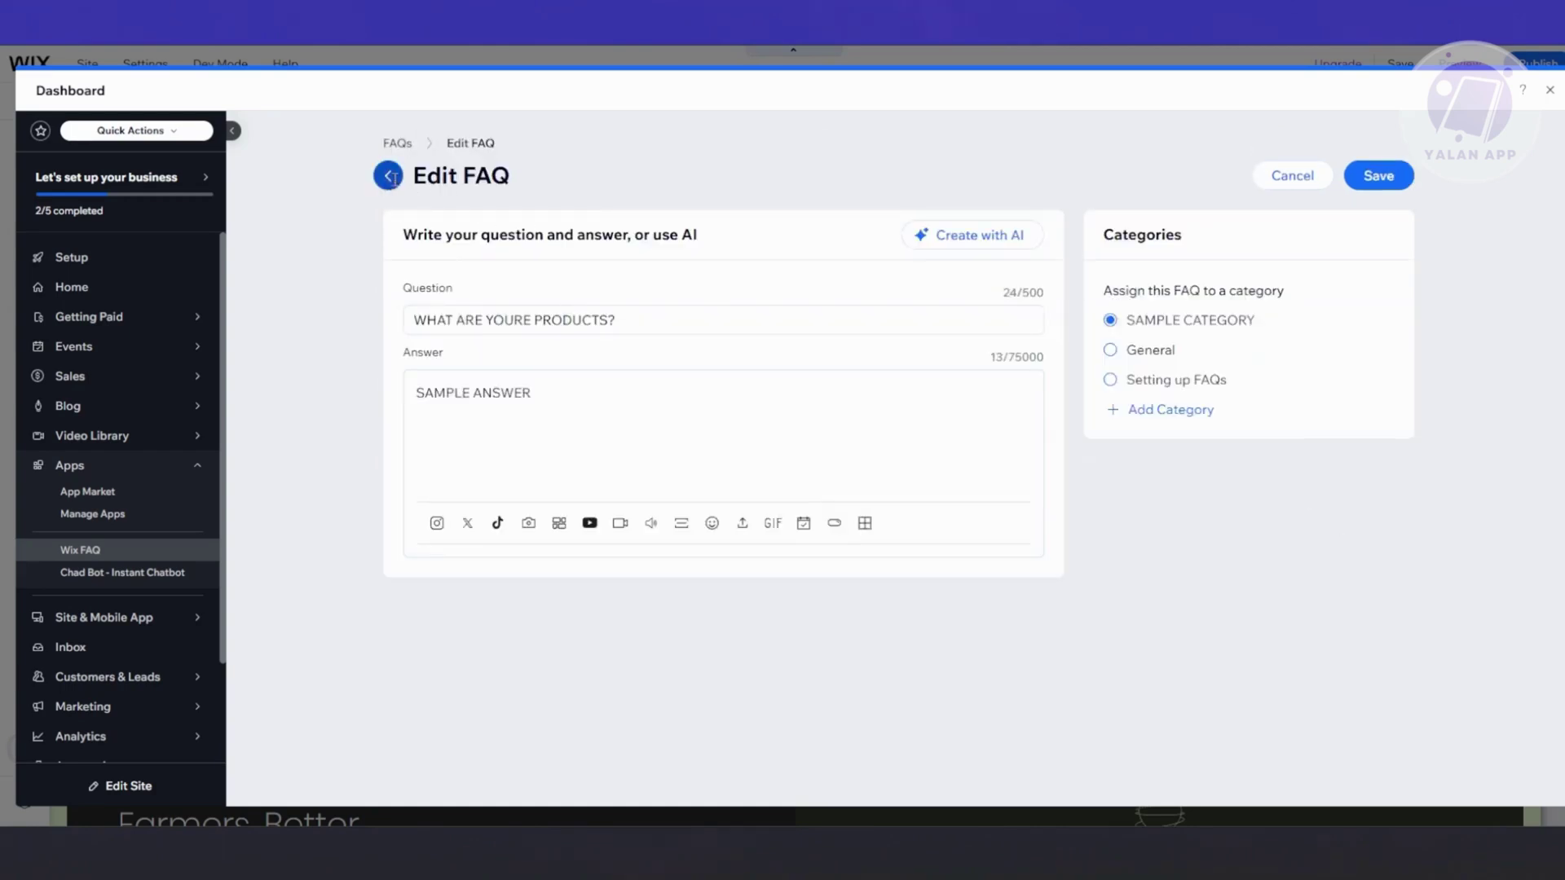
pyautogui.click(390, 177)
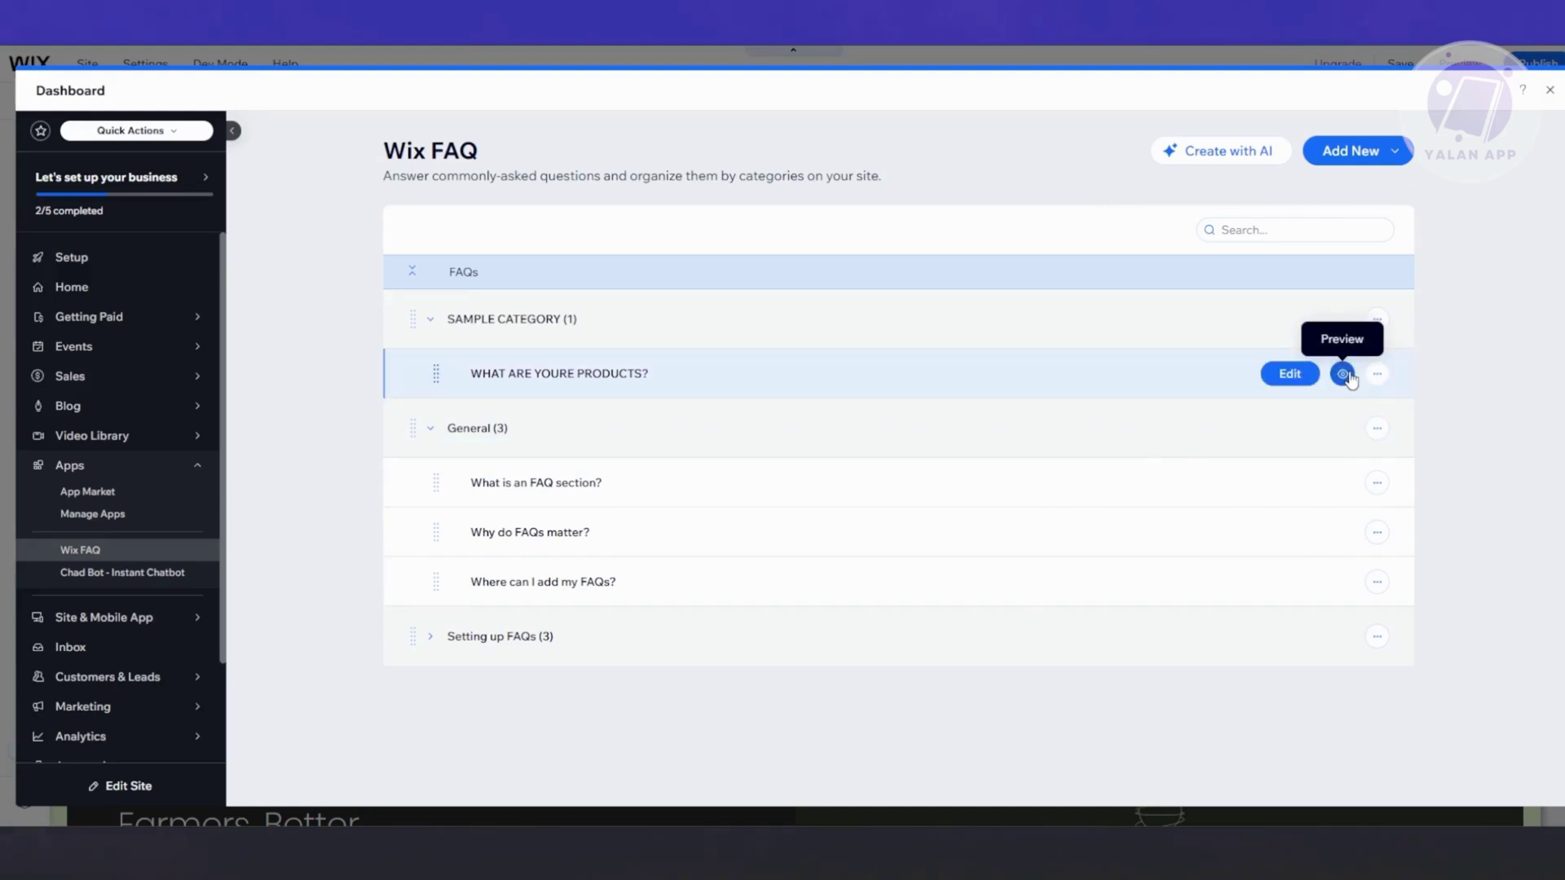
pyautogui.click(1344, 375)
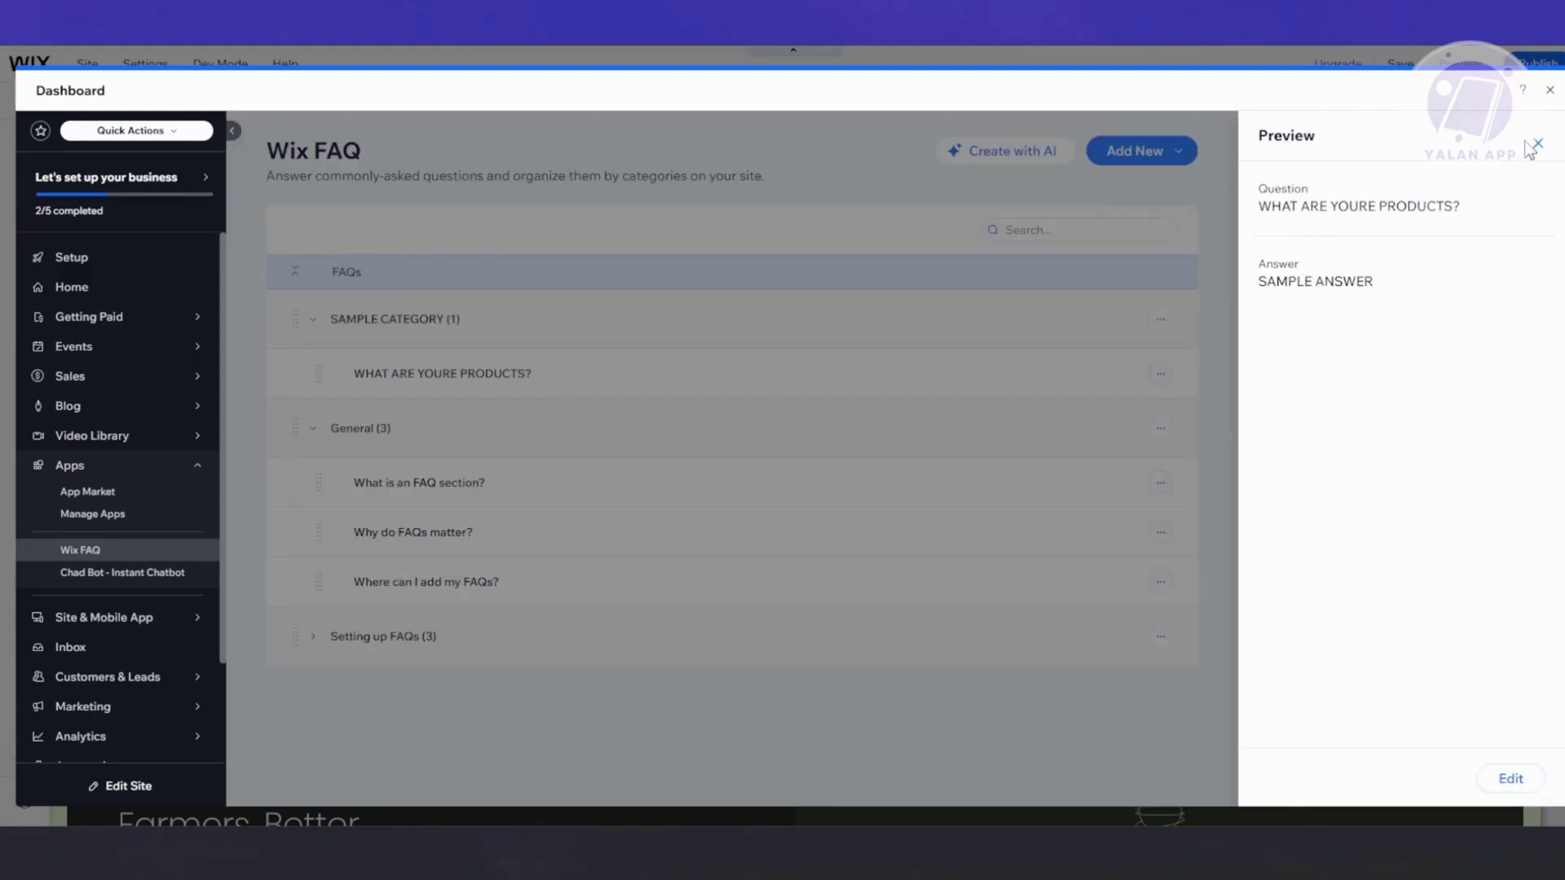
pyautogui.click(1534, 146)
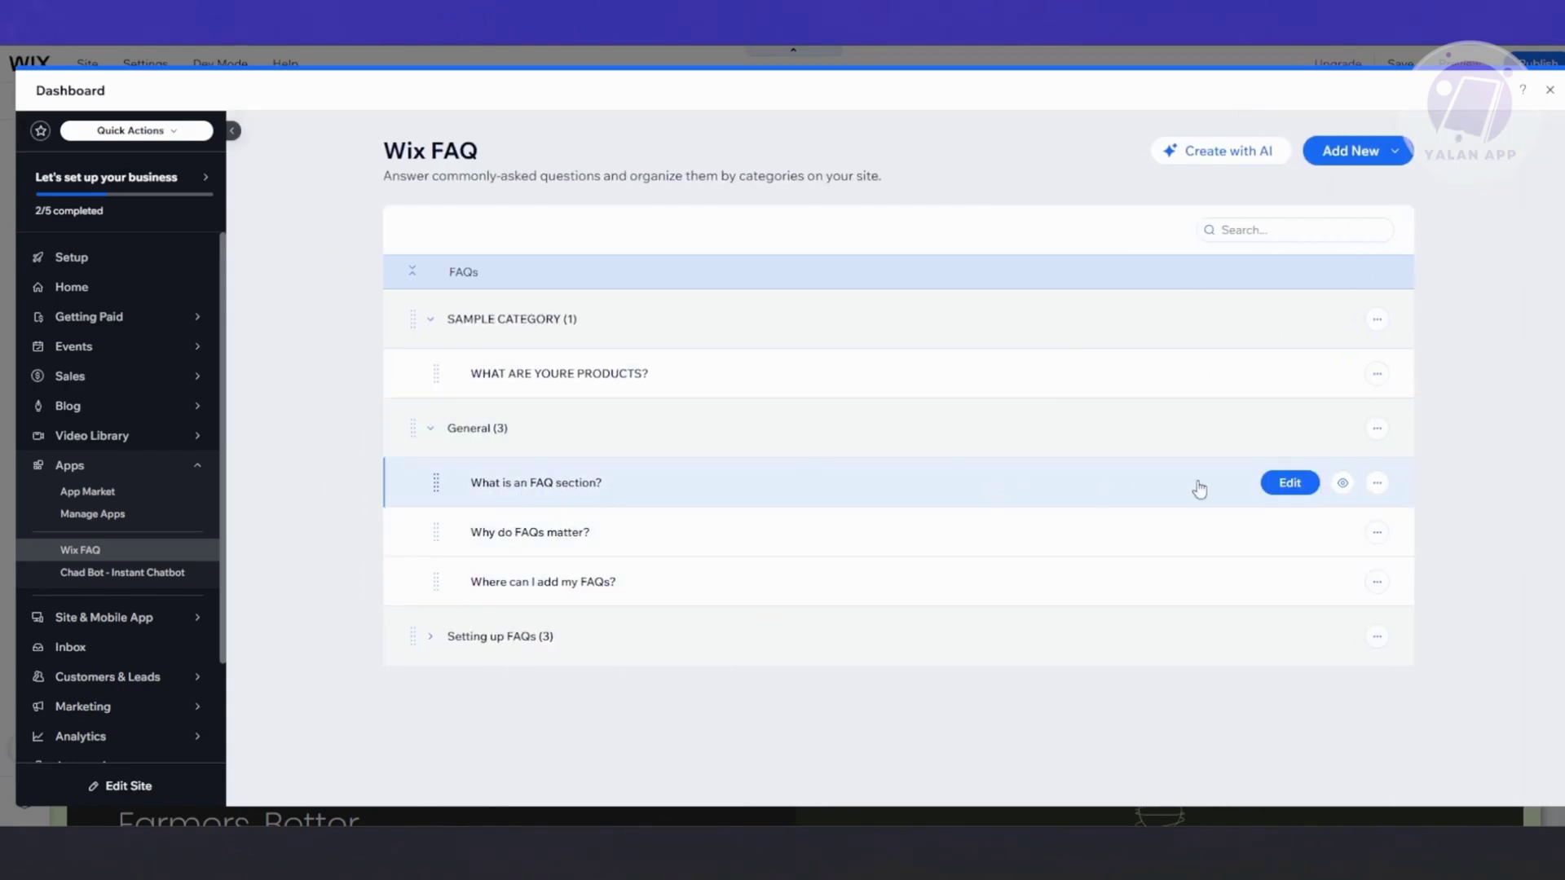
pyautogui.click(1287, 489)
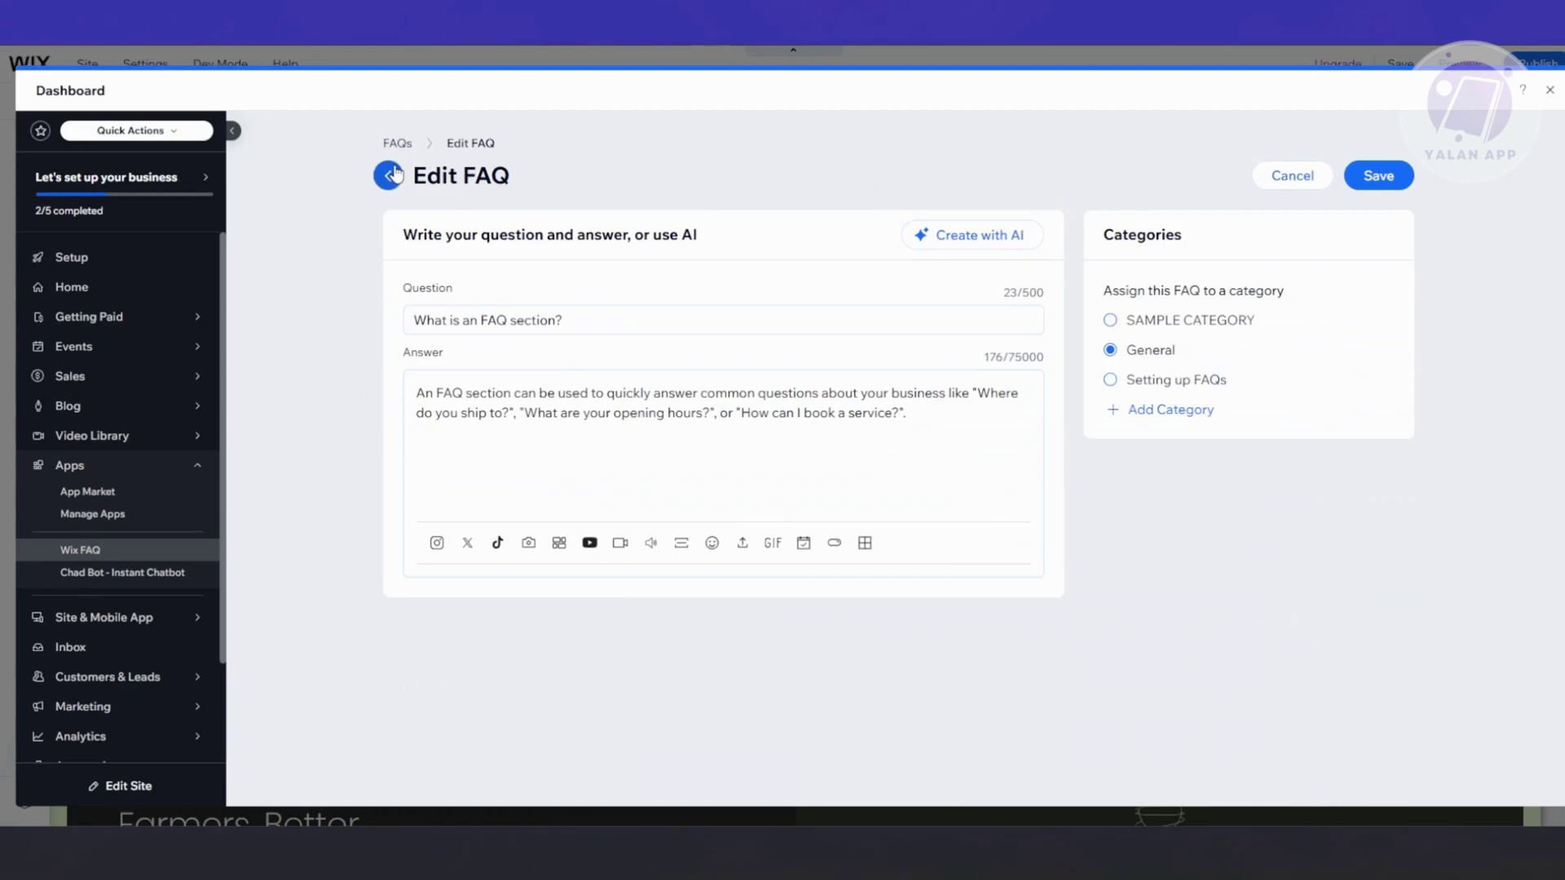
pyautogui.click(388, 176)
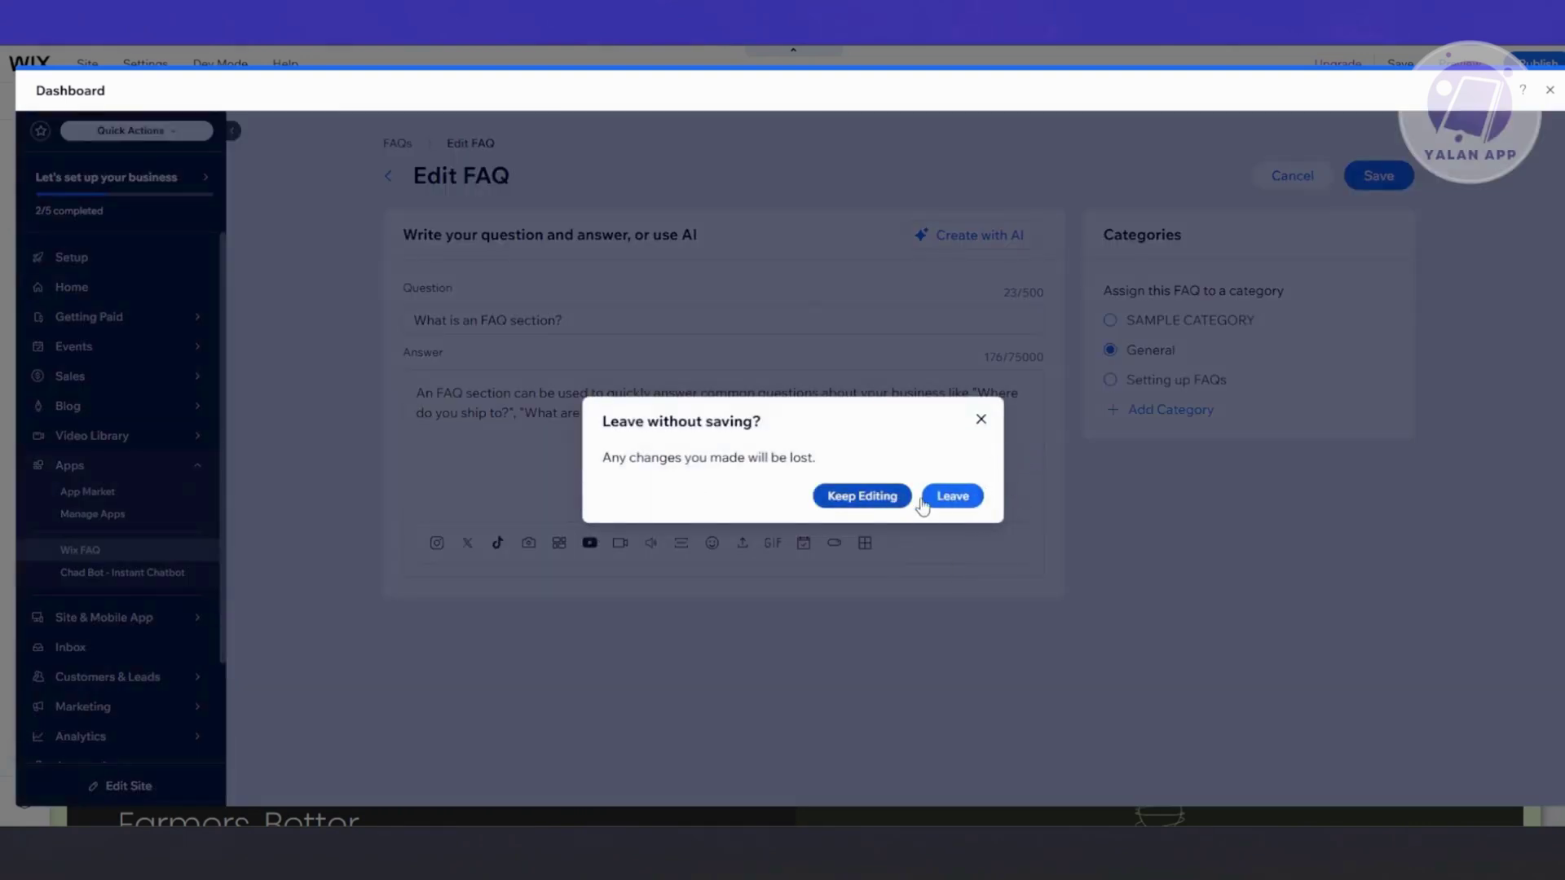
pyautogui.click(954, 498)
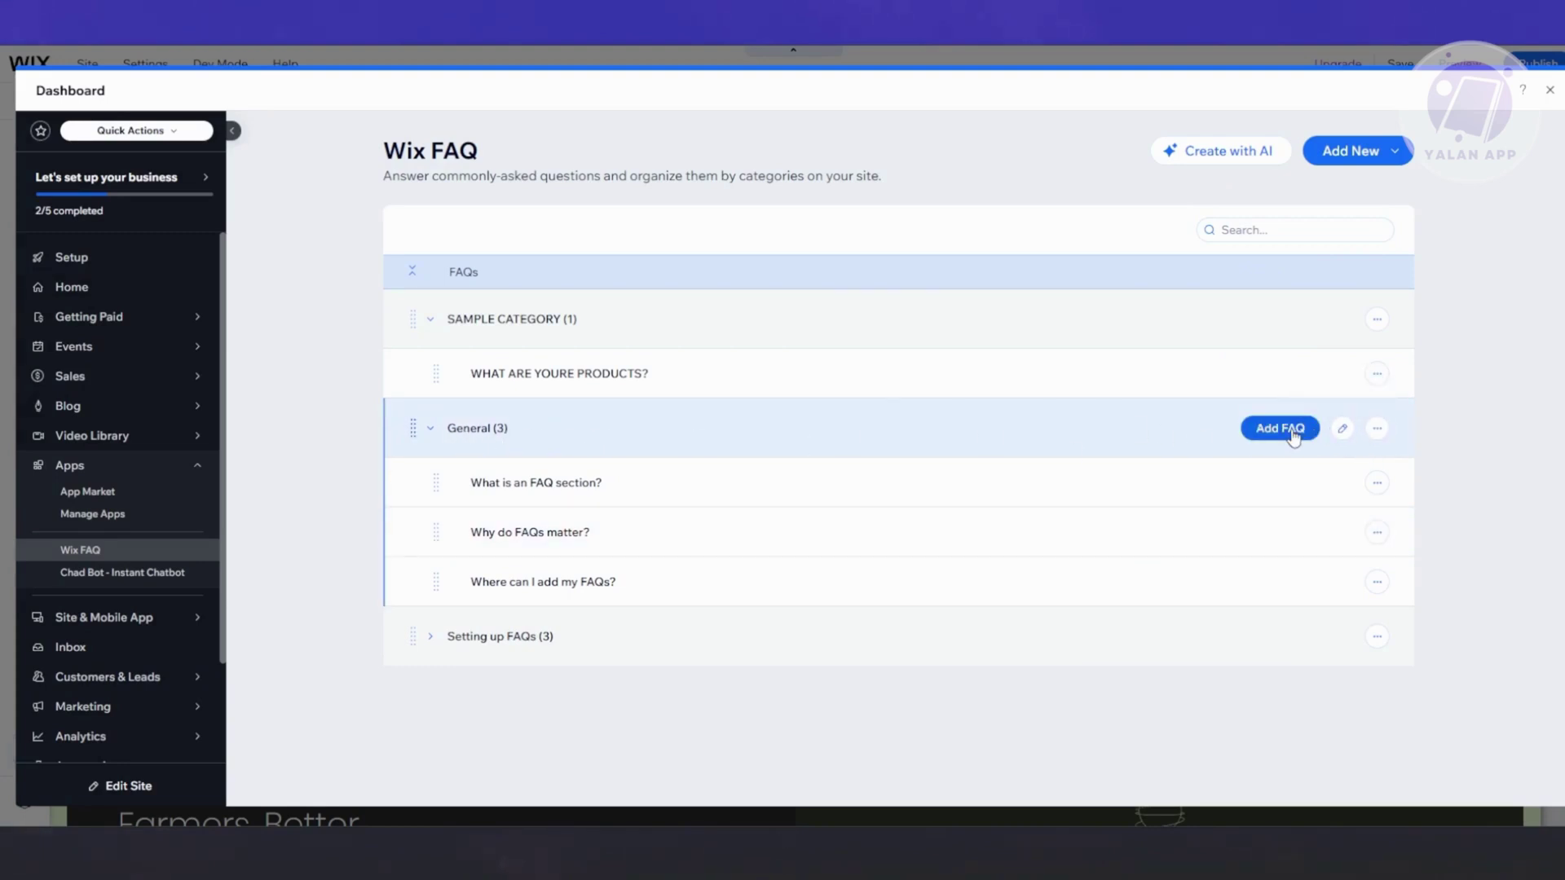
pyautogui.click(1377, 430)
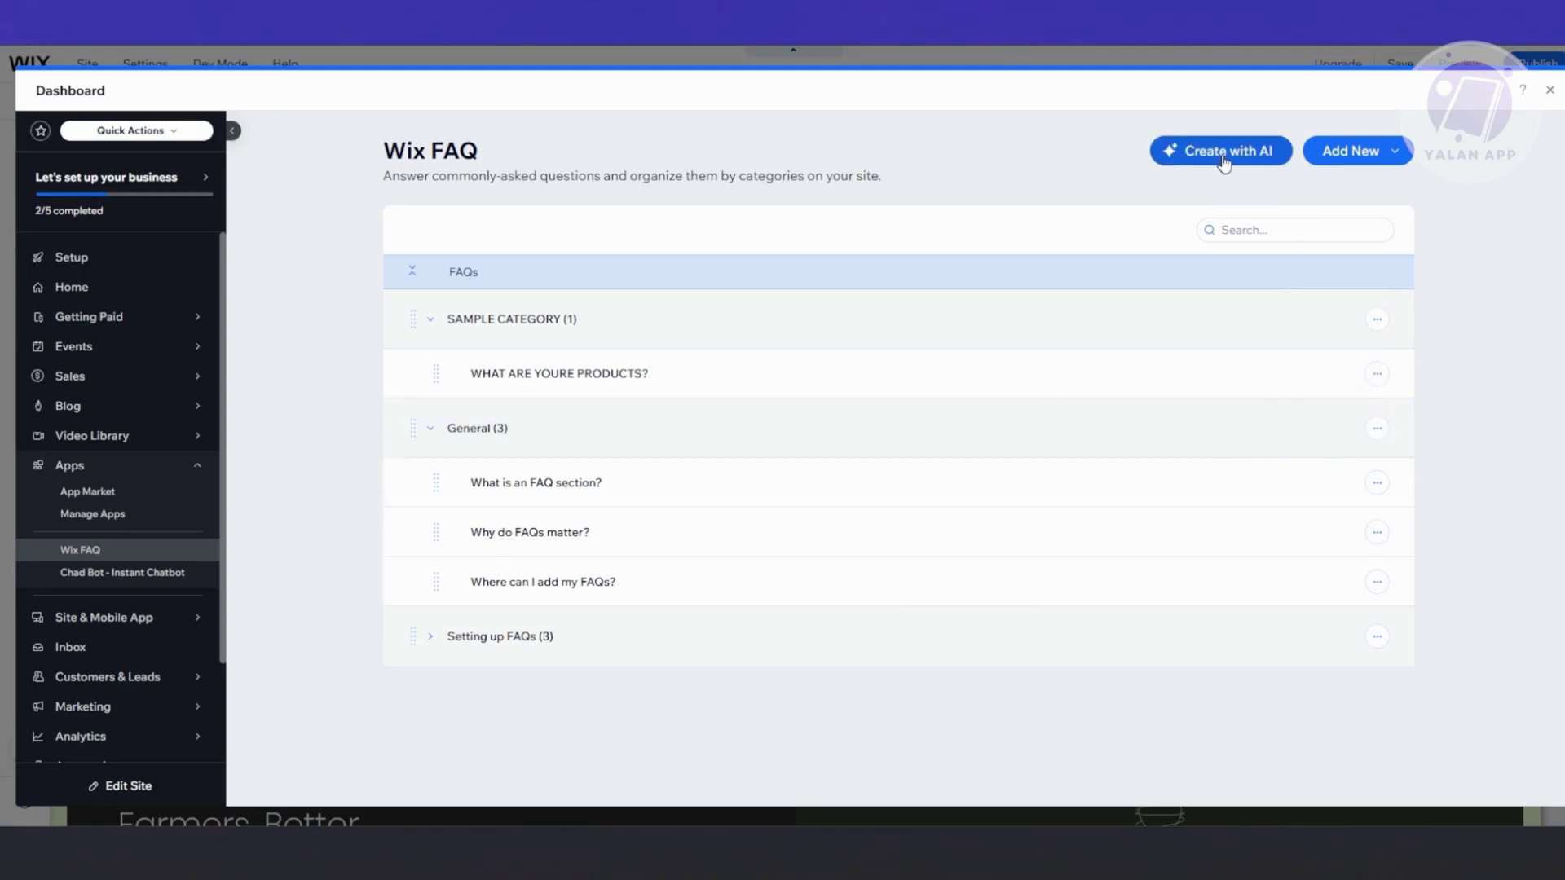
# Step: Dismiss the Create with AI assistant and close the FAQ dashboard
pyautogui.click(1224, 152)
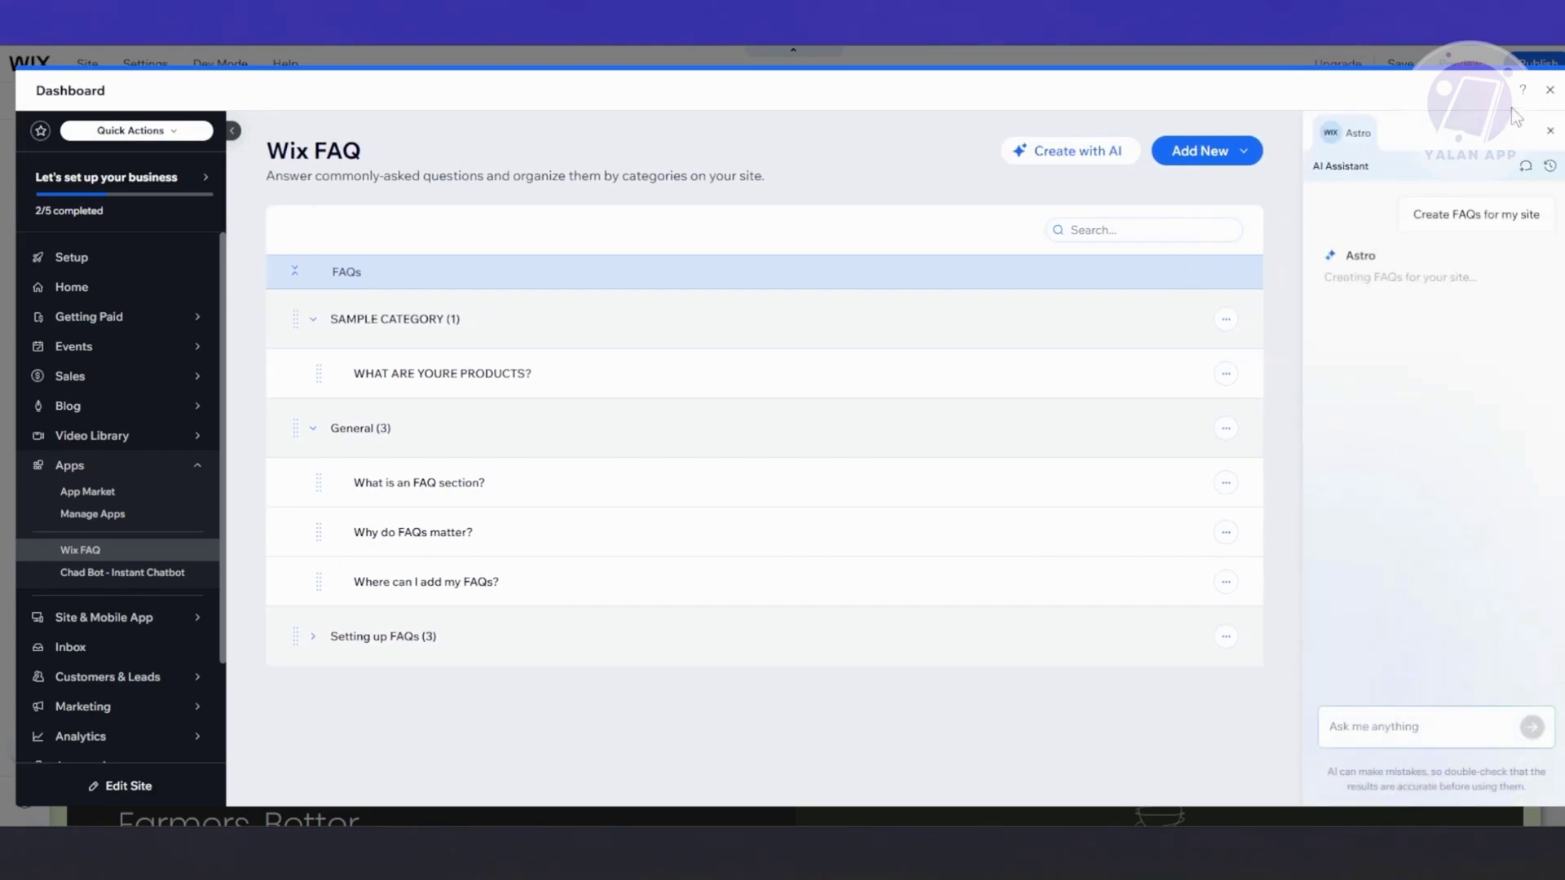
pyautogui.click(1548, 135)
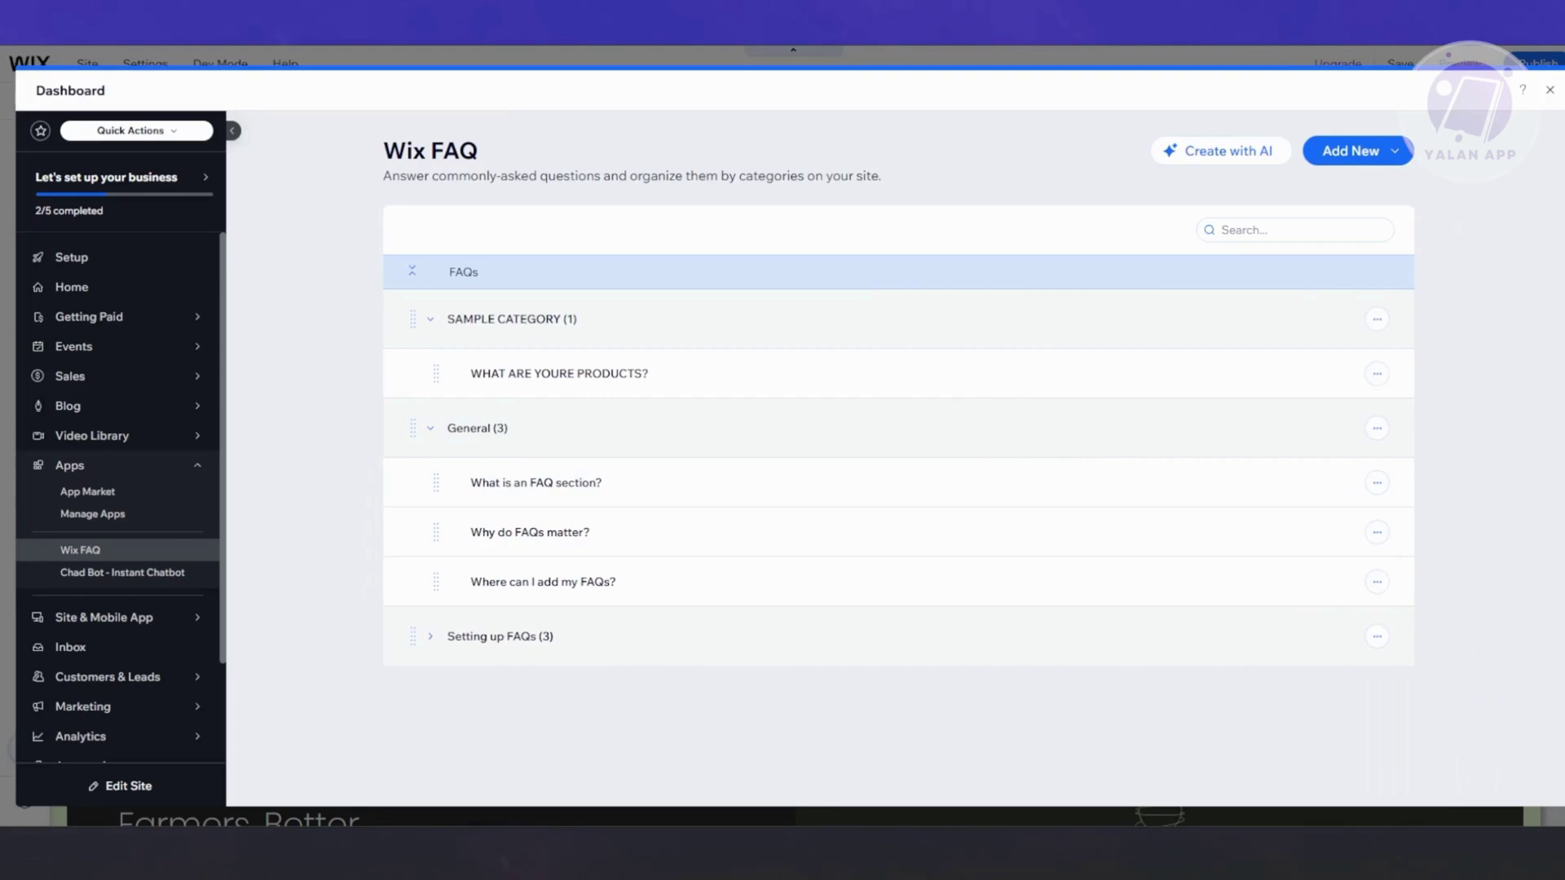
pyautogui.click(1551, 91)
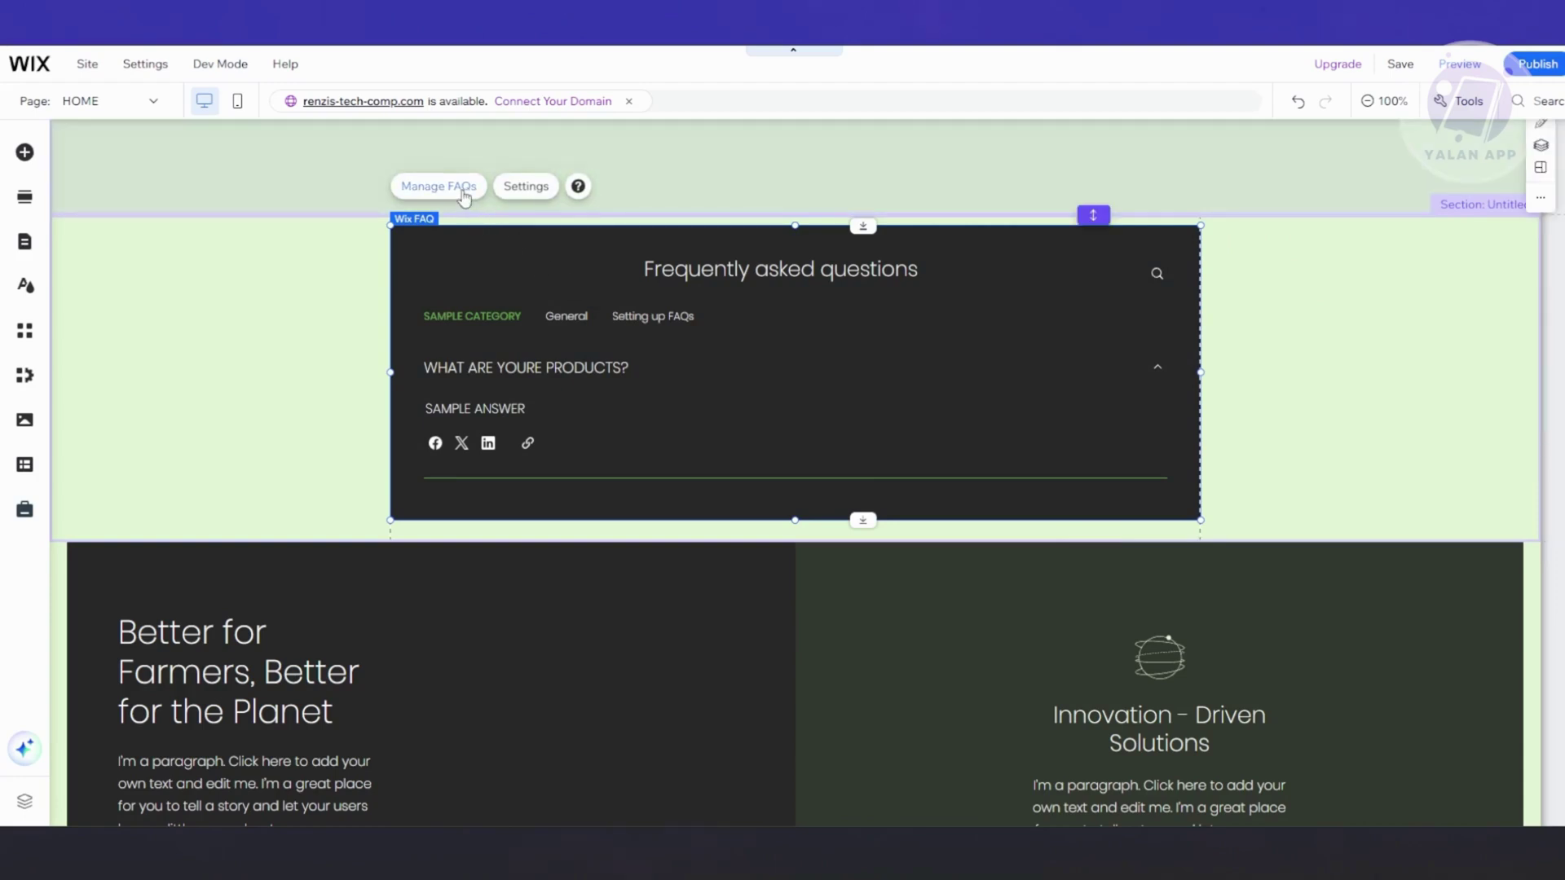
# Step: Reopen the FAQ manager from the widget's Manage FAQs, then close it to refresh the widget
pyautogui.click(464, 191)
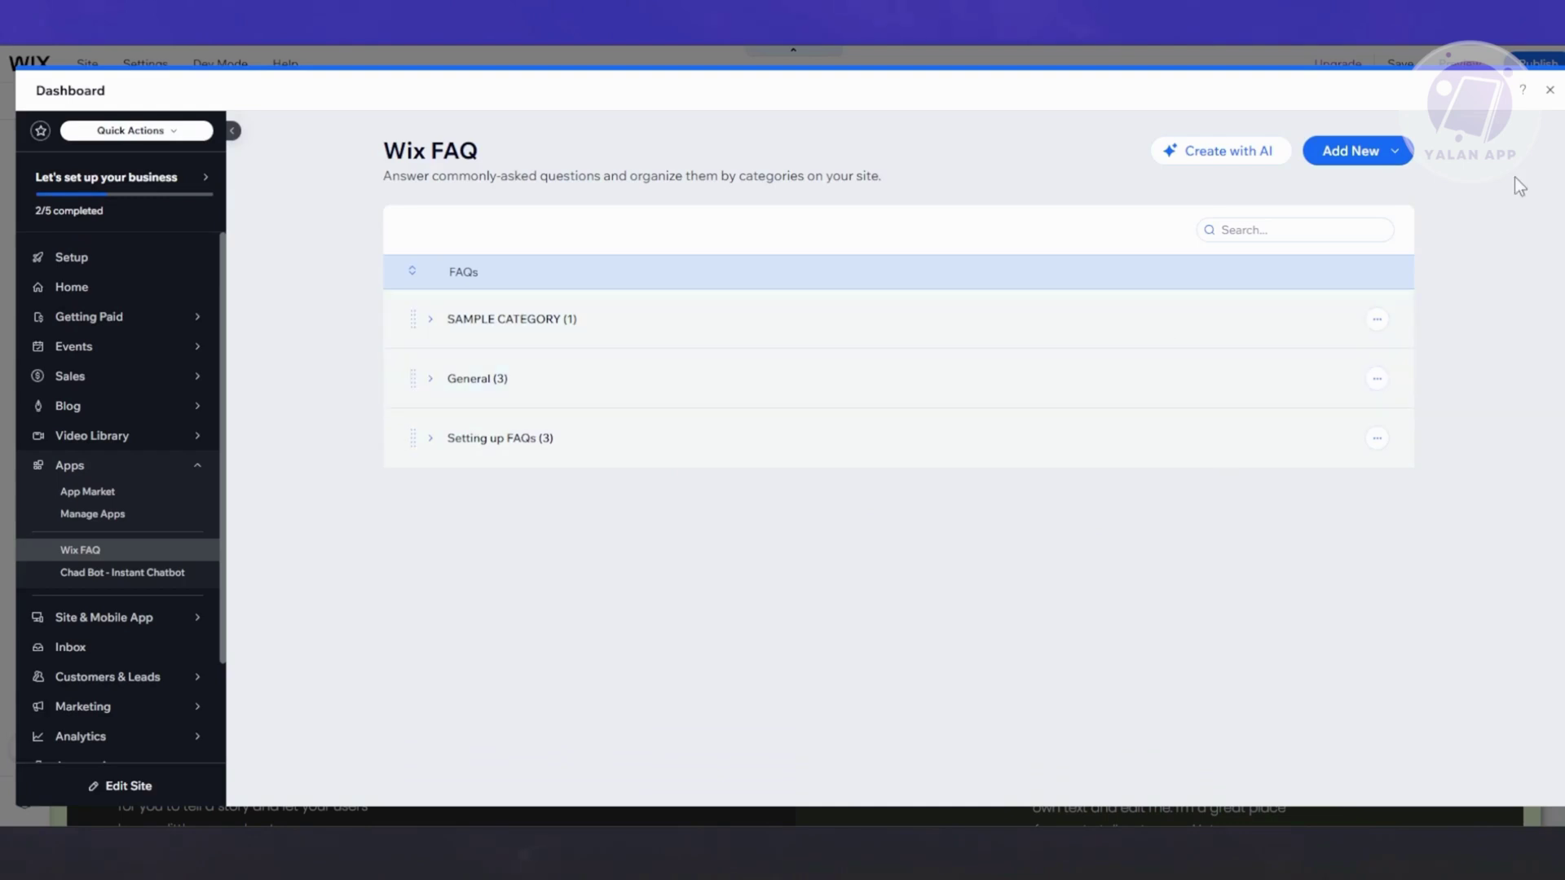
pyautogui.click(1551, 91)
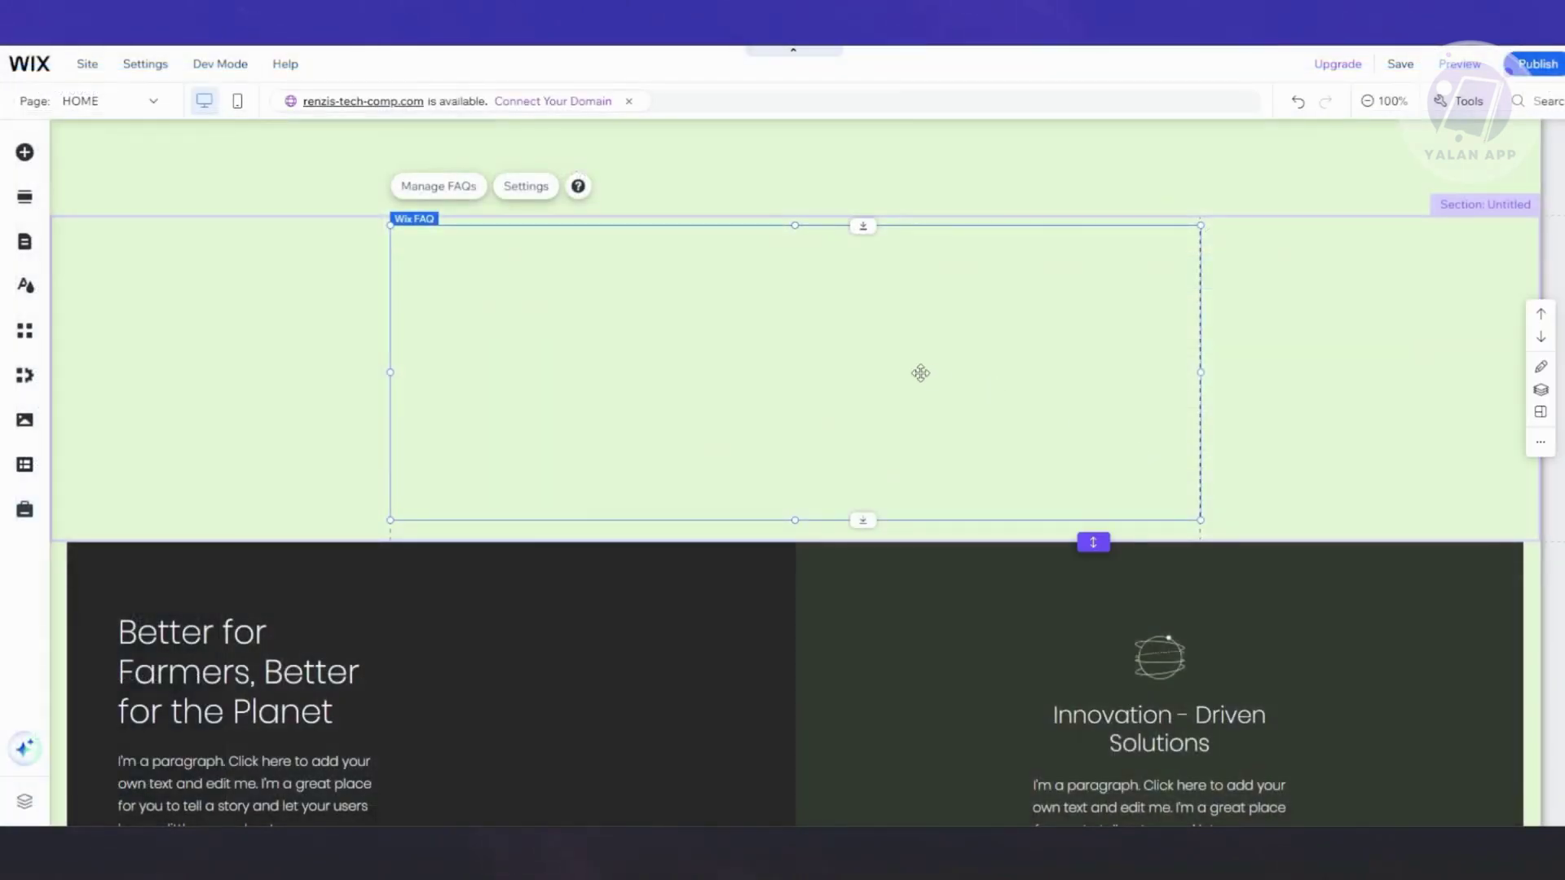